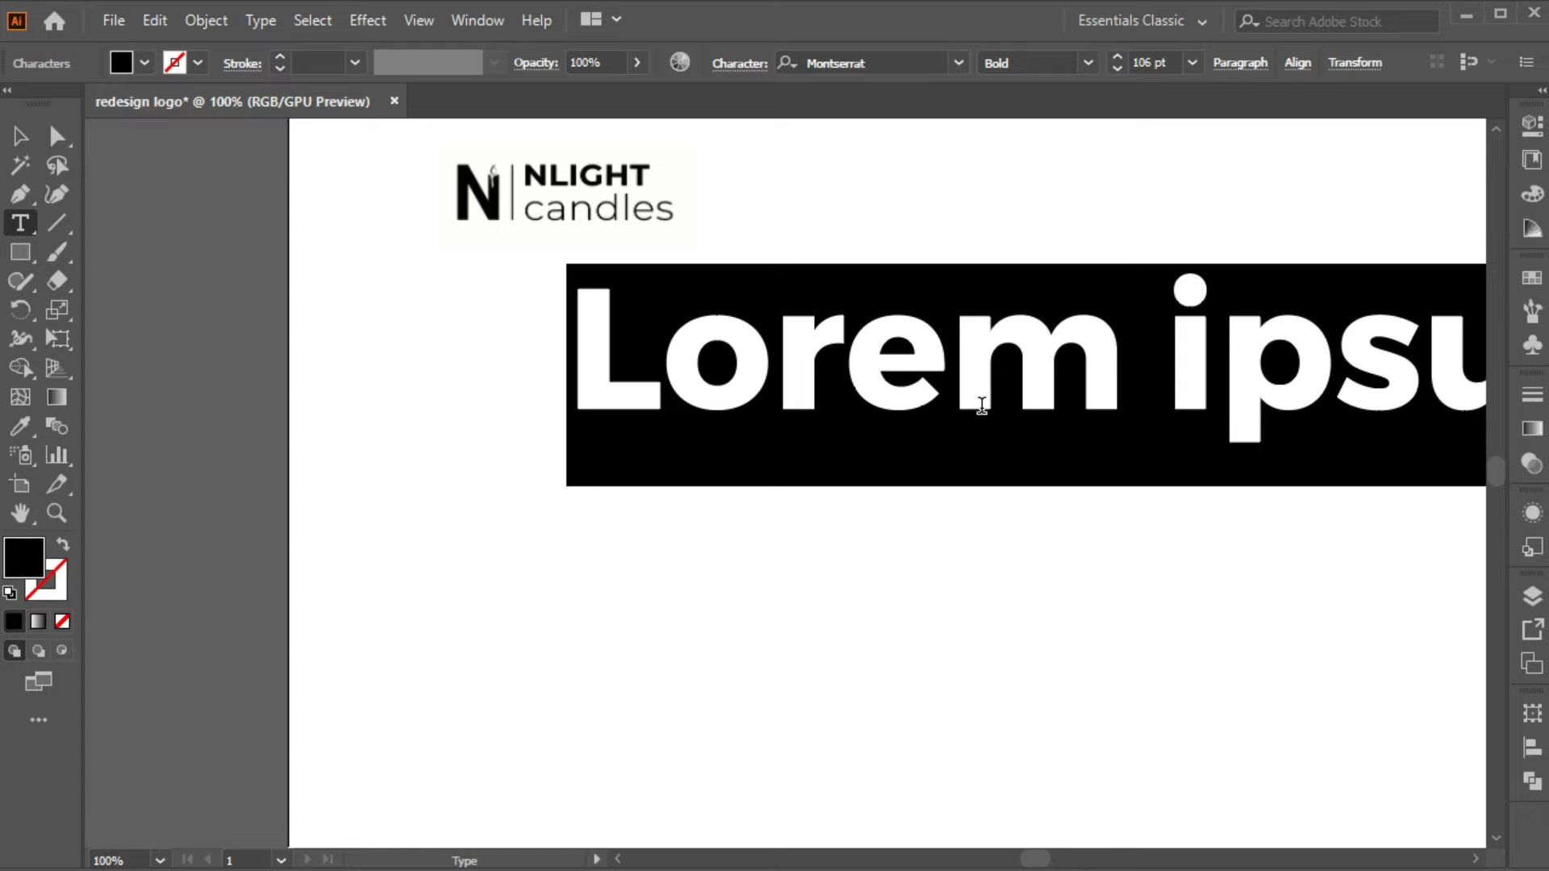
# Step: Replace the placeholder text with "nlight" and set it in All Caps
pyautogui.write('nlight')
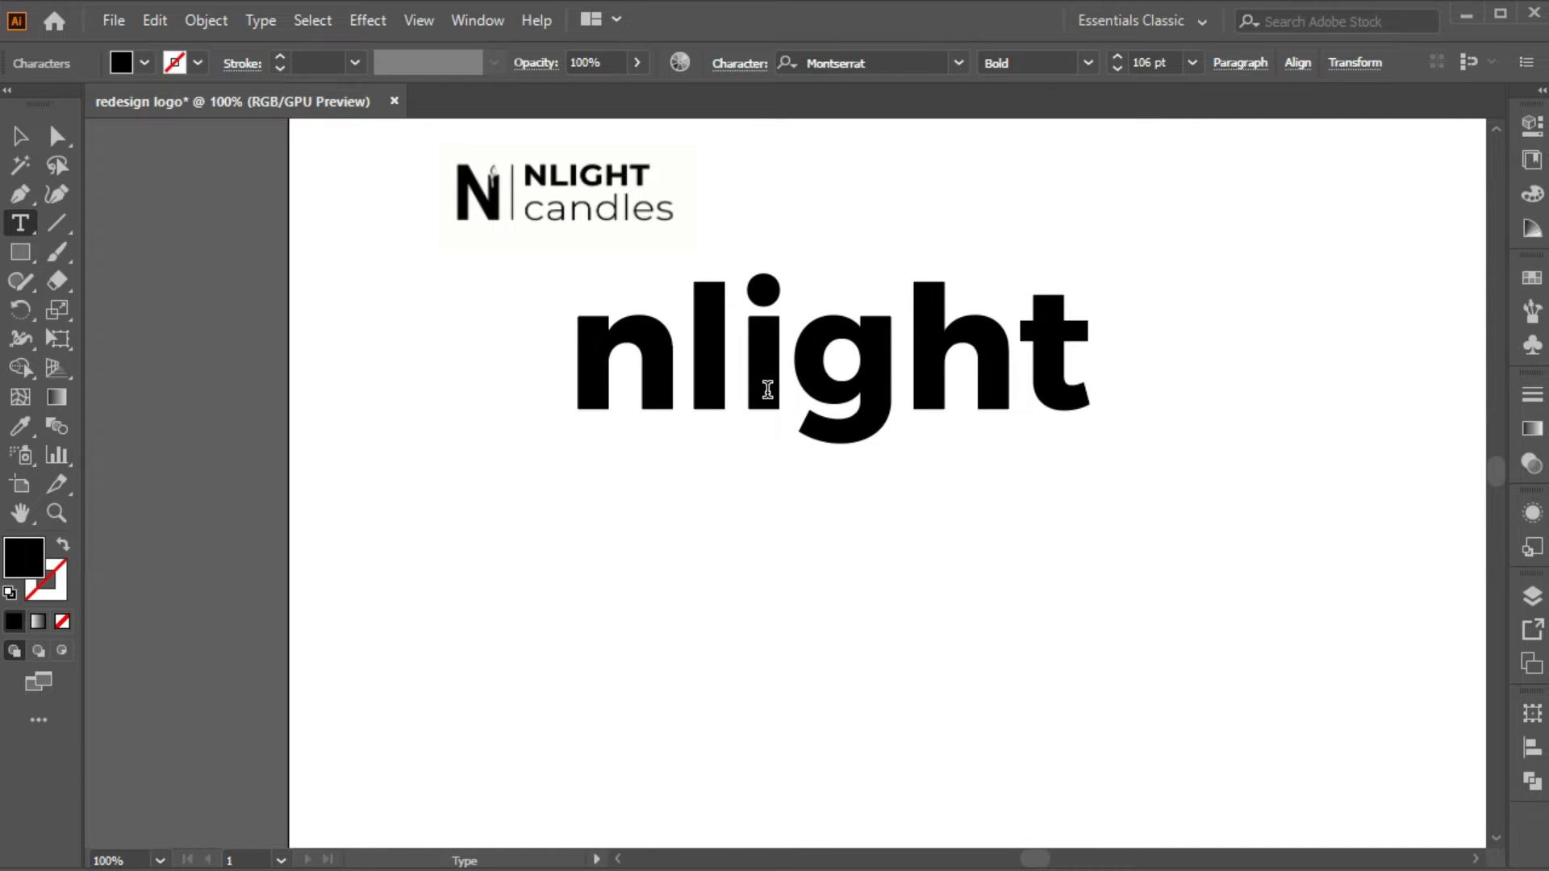
pyautogui.press('Escape')
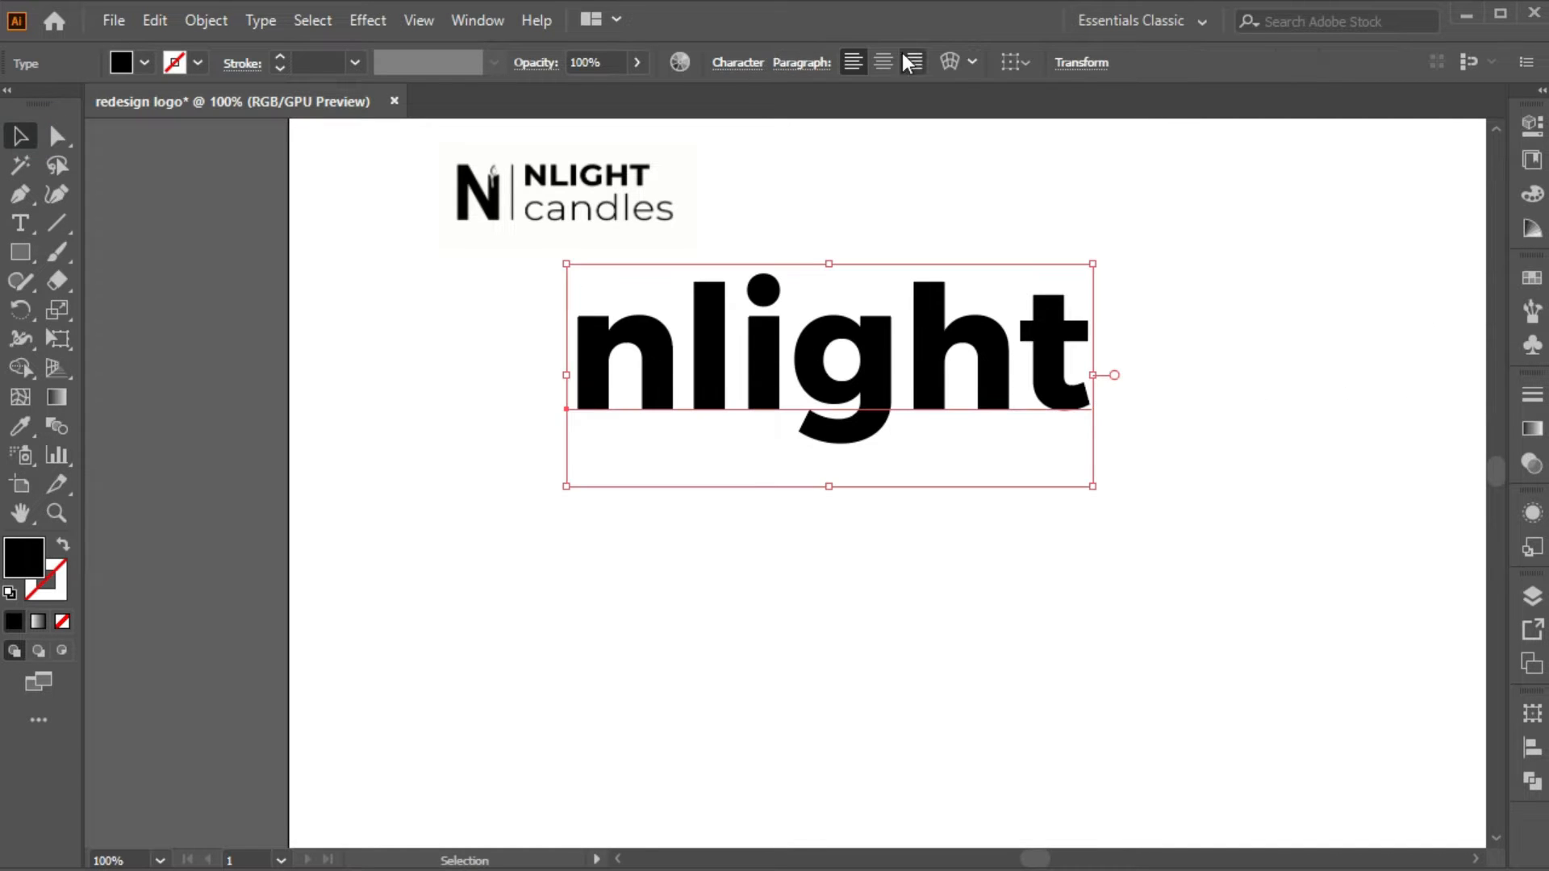
pyautogui.click(736, 73)
pyautogui.click(505, 316)
pyautogui.click(723, 558)
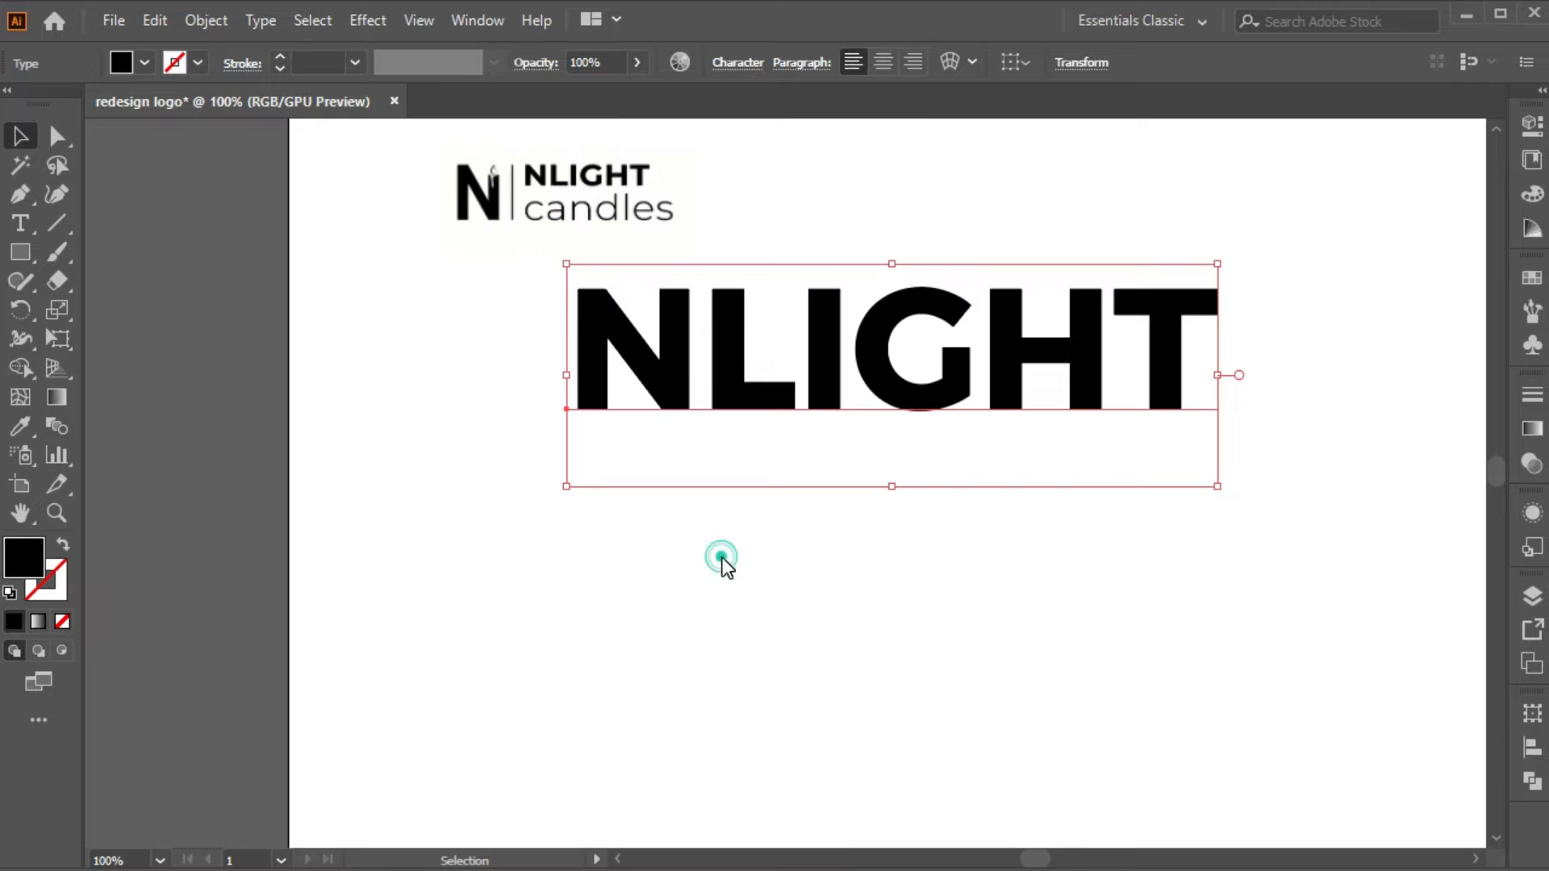
# Step: Move the NLIGHT text down to leave empty space below the reference logo
pyautogui.moveTo(734, 368); pyautogui.dragTo(734, 710)
pyautogui.click(806, 502)
pyautogui.moveTo(802, 646); pyautogui.dragTo(802, 722)
# Step: Draw a closed teardrop-shaped flame with the Pen tool between the reference logo and the NLIGHT text
pyautogui.click(20, 193)
pyautogui.moveTo(677, 612); pyautogui.dragTo(571, 526)
pyautogui.moveTo(749, 305)
pyautogui.mouseDown()
pyautogui.moveTo(844, 249)
pyautogui.moveTo(856, 279)
pyautogui.mouseUp()
pyautogui.moveTo(678, 612); pyautogui.dragTo(547, 581)
# Step: Reshape the flame's curves by adjusting its anchor handles, giving it an S-curved inner side and a slightly pointed base
pyautogui.press('a')
pyautogui.moveTo(717, 450); pyautogui.dragTo(701, 482)
pyautogui.moveTo(894, 663); pyautogui.dragTo(882, 602)
pyautogui.moveTo(640, 363); pyautogui.dragTo(576, 371)
pyautogui.moveTo(701, 484); pyautogui.dragTo(672, 433)
pyautogui.click(882, 456)
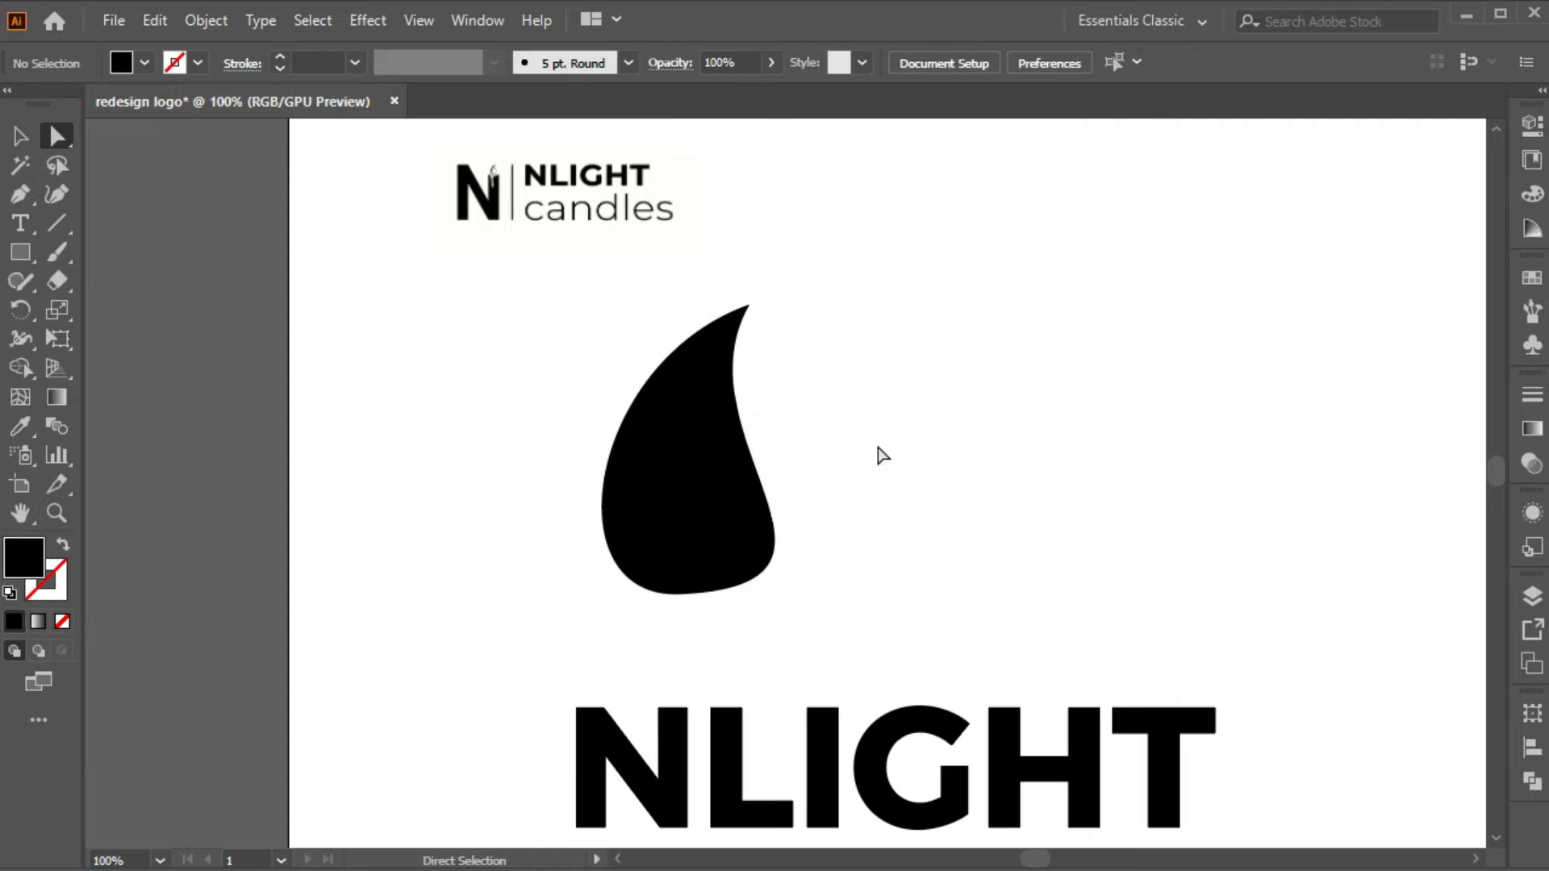
pyautogui.click(752, 597)
pyautogui.moveTo(892, 581); pyautogui.dragTo(881, 535)
pyautogui.moveTo(552, 598); pyautogui.dragTo(529, 562)
pyautogui.click(858, 460)
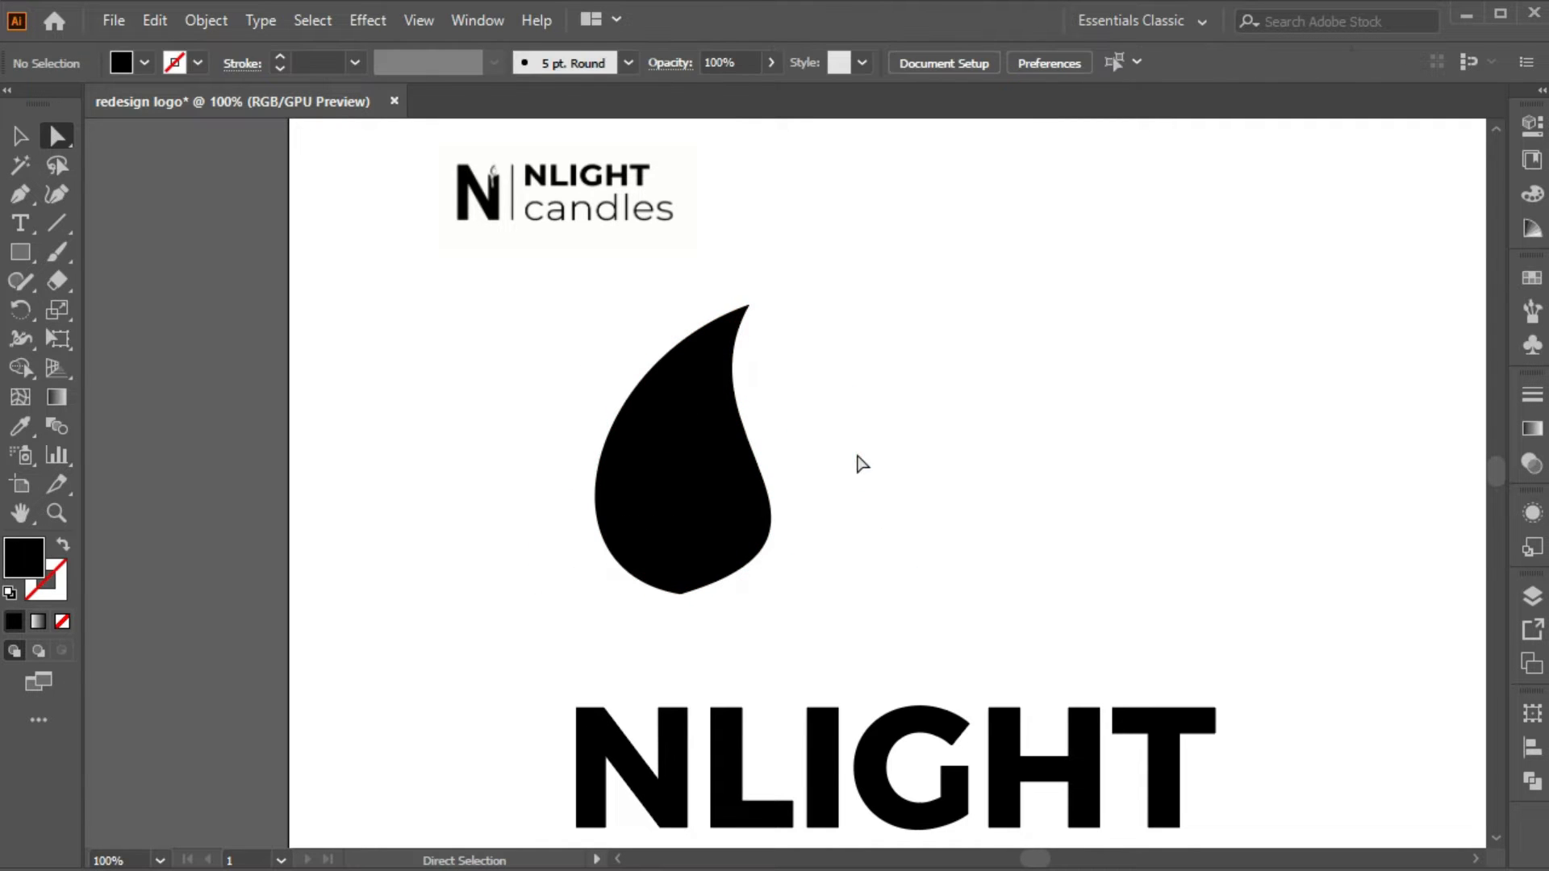
# Step: Enlarge the flame shape so it fills the space above the NLIGHT text
pyautogui.moveTo(586, 320); pyautogui.dragTo(793, 468)
pyautogui.press('v')
pyautogui.moveTo(511, 422); pyautogui.dragTo(686, 440)
pyautogui.moveTo(771, 450); pyautogui.dragTo(809, 453)
pyautogui.click(878, 530)
# Step: Create an inward offset copy of the flame outline with Offset Path, using Miter joins
pyautogui.click(686, 444)
pyautogui.click(206, 20)
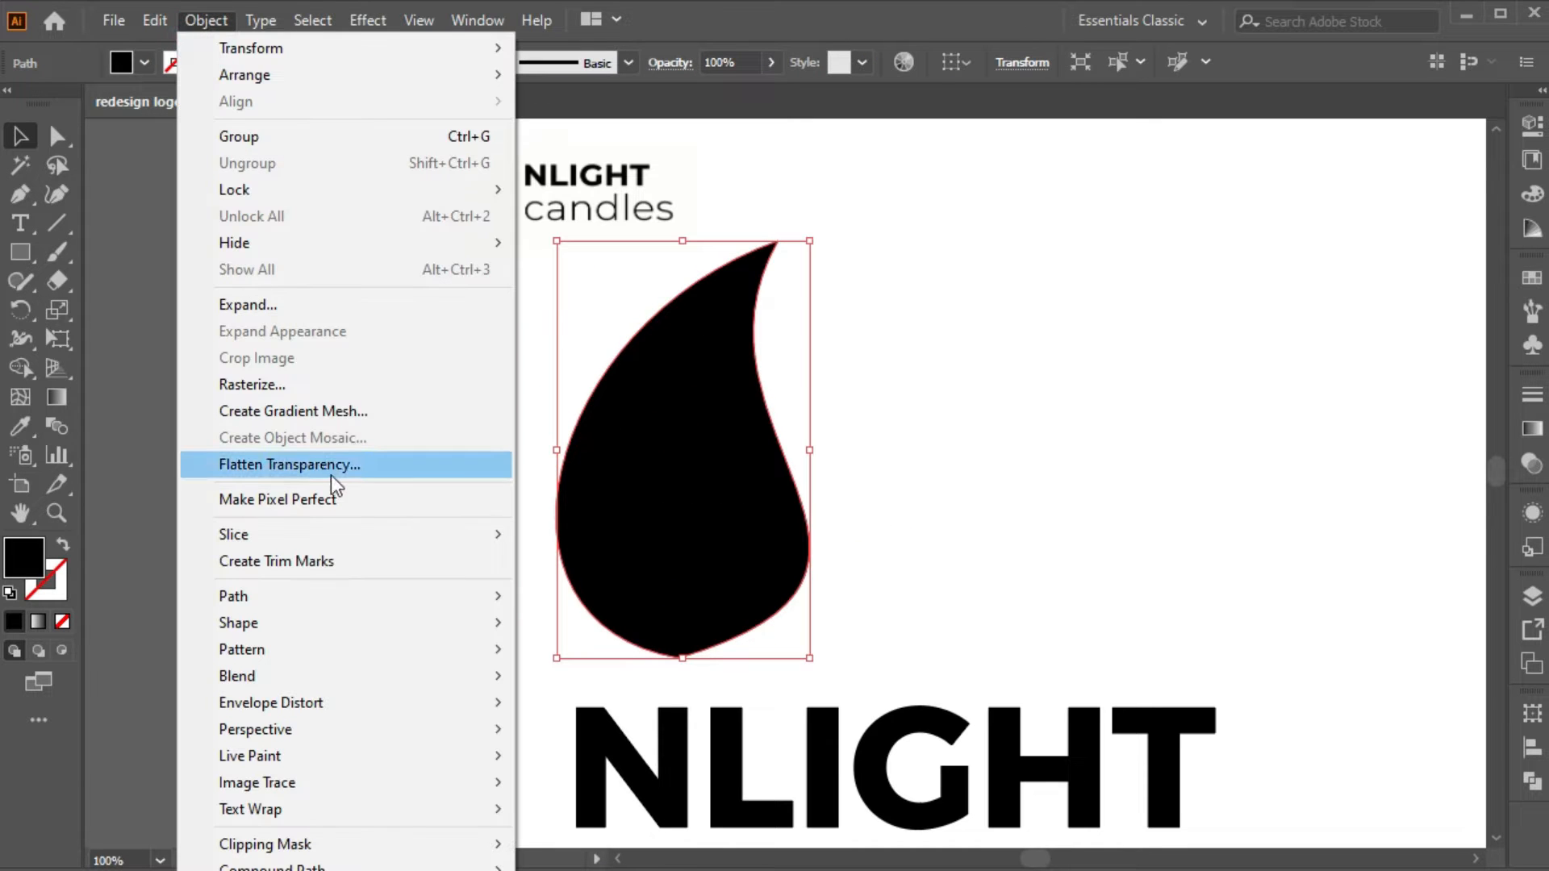
pyautogui.moveTo(340, 601)
pyautogui.click(570, 686)
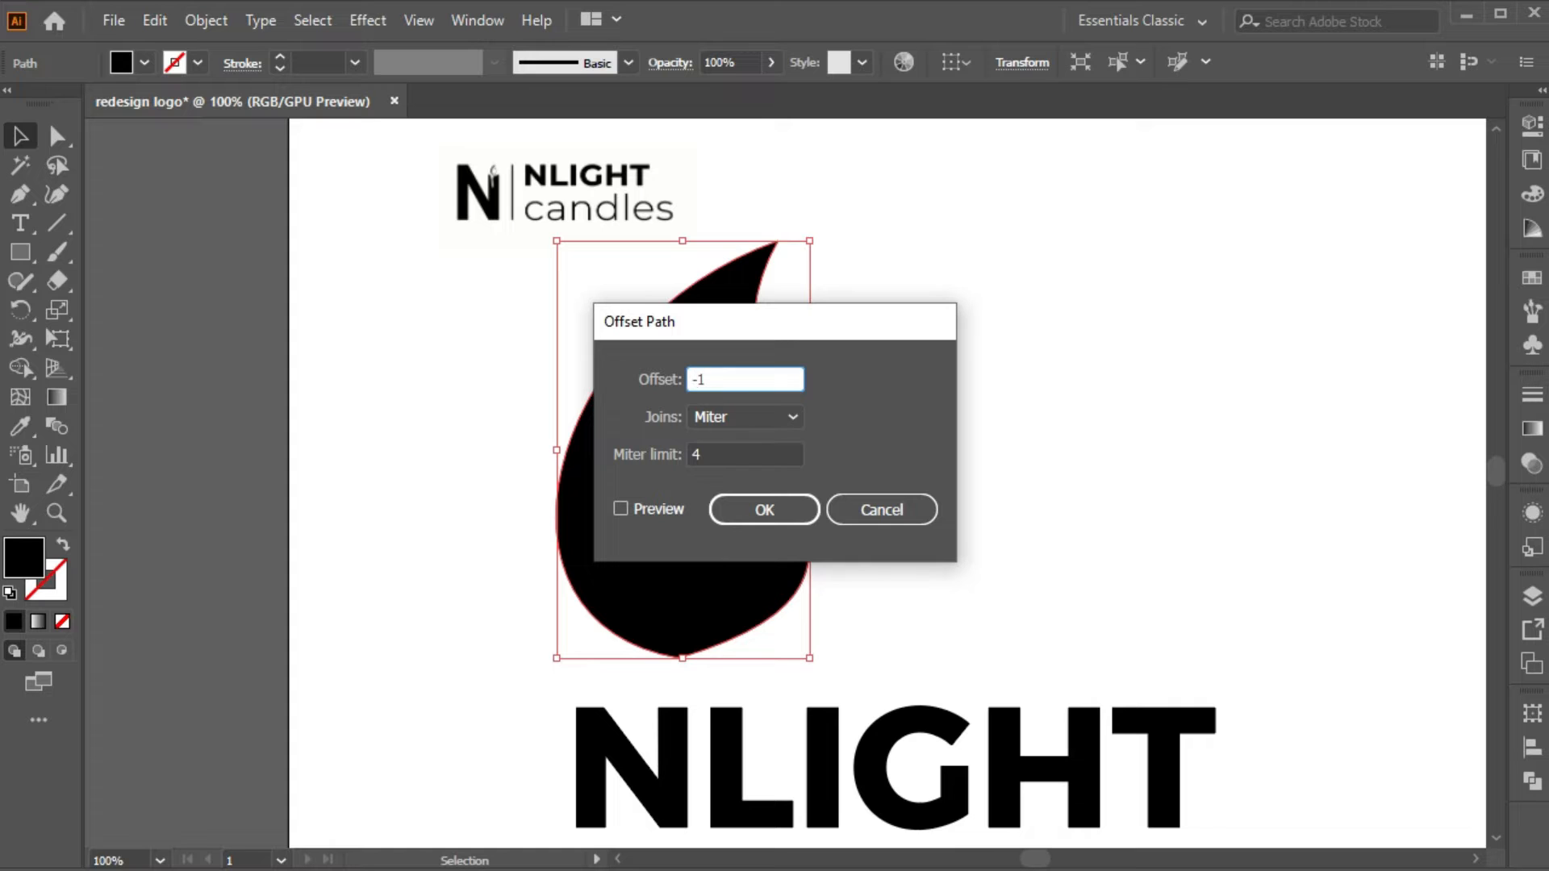
pyautogui.click(621, 508)
pyautogui.click(734, 509)
# Step: Recolor the inner offset shape with the white sampled from the artboard, then resize it and place it at the flame's base
pyautogui.press('i')
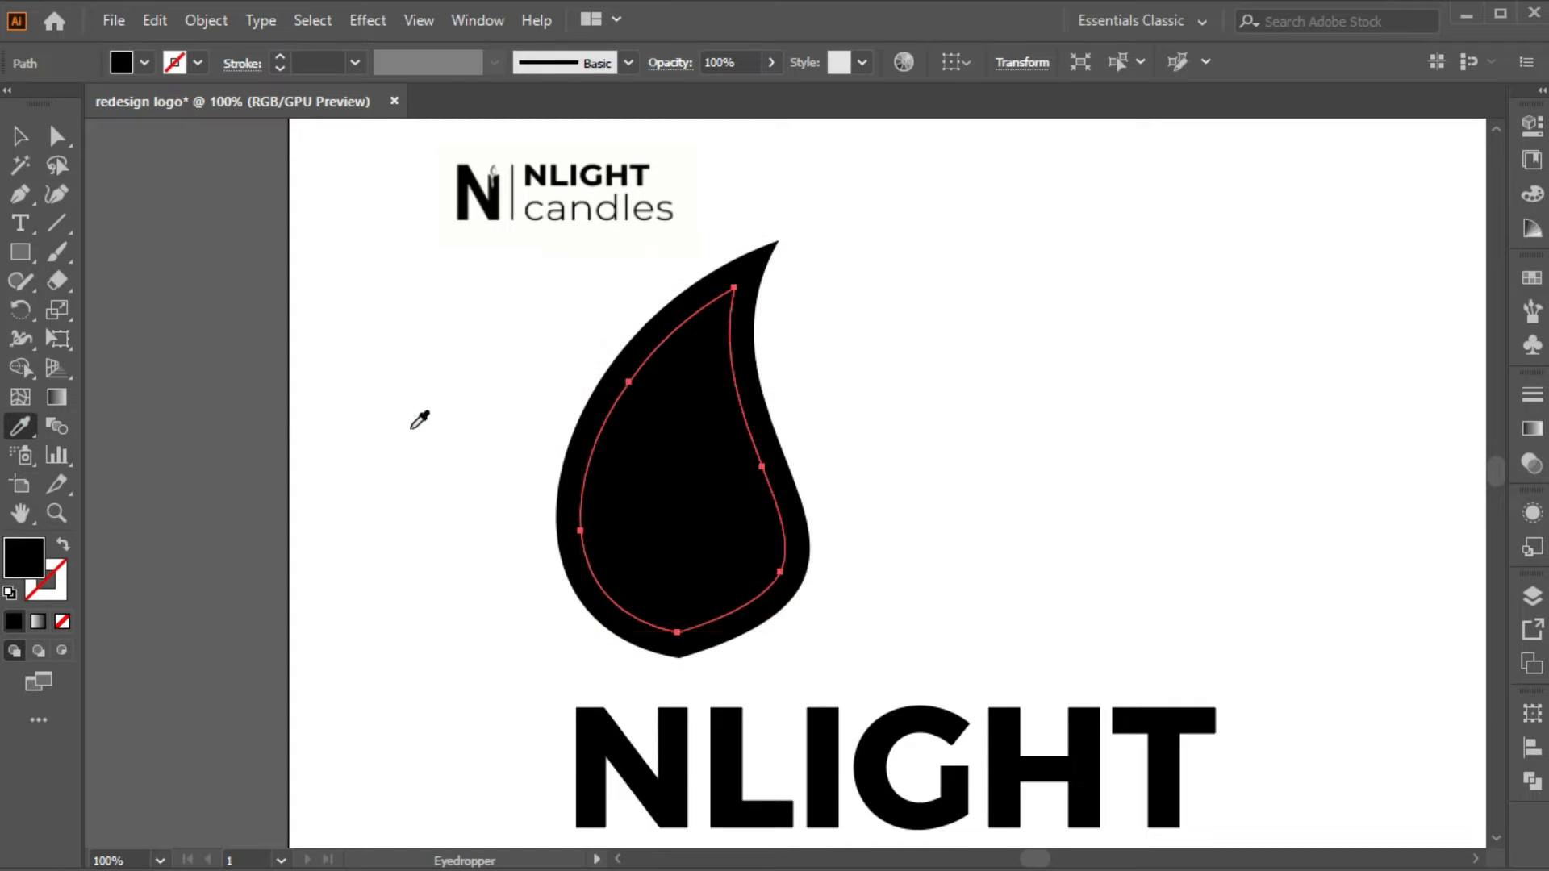
pyautogui.click(452, 423)
pyautogui.press('v')
pyautogui.moveTo(682, 288); pyautogui.dragTo(676, 399)
pyautogui.moveTo(762, 393); pyautogui.dragTo(735, 381)
pyautogui.moveTo(689, 578); pyautogui.dragTo(678, 603)
pyautogui.moveTo(688, 603); pyautogui.dragTo(689, 600)
# Step: Subtract the inner shape from the flame with Pathfinder Minus Front
pyautogui.keyDown('shift'); pyautogui.click(773, 590); pyautogui.keyUp('shift')
pyautogui.click(1532, 781)
pyautogui.click(1294, 765)
pyautogui.click(889, 451)
# Step: Scale down the cut-out flame and move it closer to the start of the NLIGHT text
pyautogui.click(772, 452)
pyautogui.moveTo(809, 442); pyautogui.dragTo(750, 443)
pyautogui.moveTo(728, 448); pyautogui.dragTo(655, 423)
# Step: Move up and enlarge the NLIGHT text to about 140 pt, and position the flame just above the N
pyautogui.click(873, 791)
pyautogui.moveTo(873, 791); pyautogui.dragTo(867, 653)
pyautogui.moveTo(887, 544); pyautogui.dragTo(899, 512)
pyautogui.moveTo(666, 466); pyautogui.dragTo(589, 465)
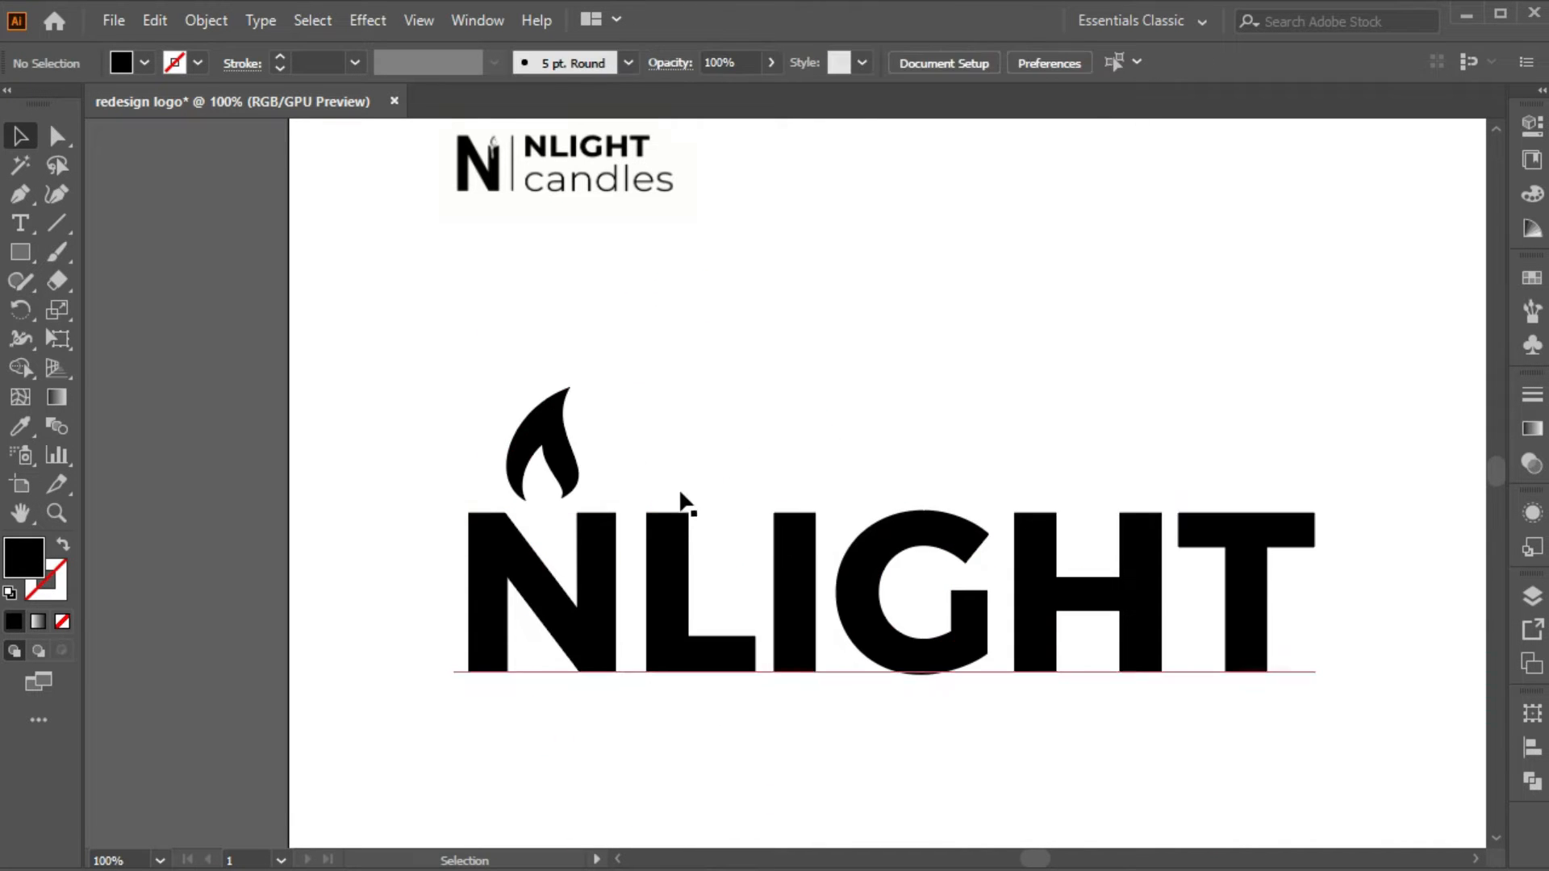
# Step: Duplicate the NLIGHT text directly below itself and change the copy's wording to "CANDLES"
pyautogui.moveTo(681, 517); pyautogui.dragTo(649, 665)
pyautogui.click(554, 702)
pyautogui.click(643, 467)
pyautogui.doubleClick(648, 664)
pyautogui.hotkey('ctrl', 'a')
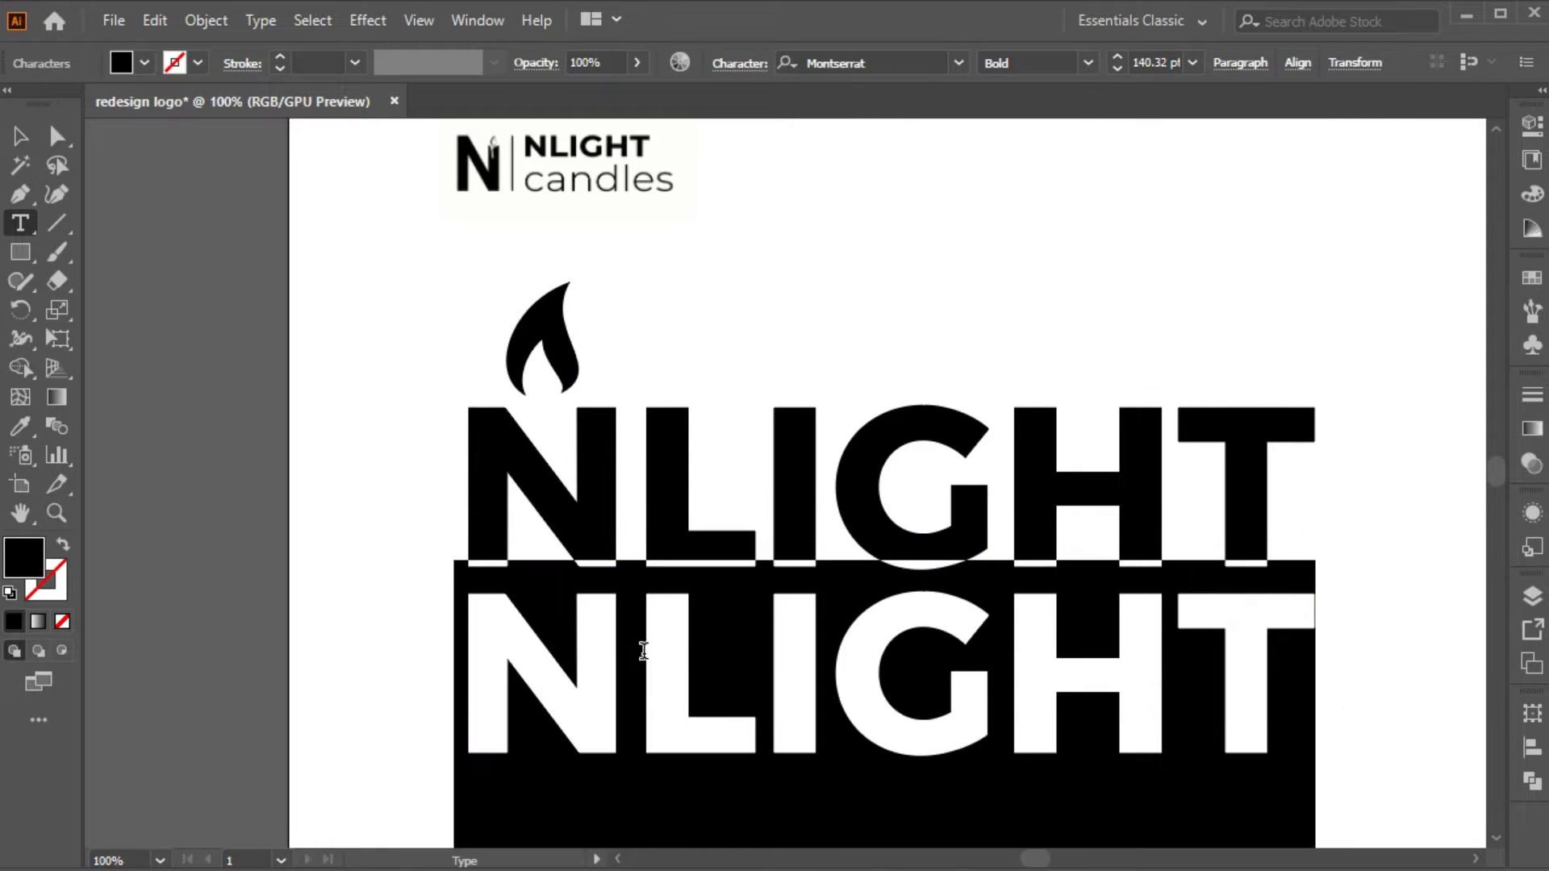
pyautogui.scroll(-2, 644, 650)
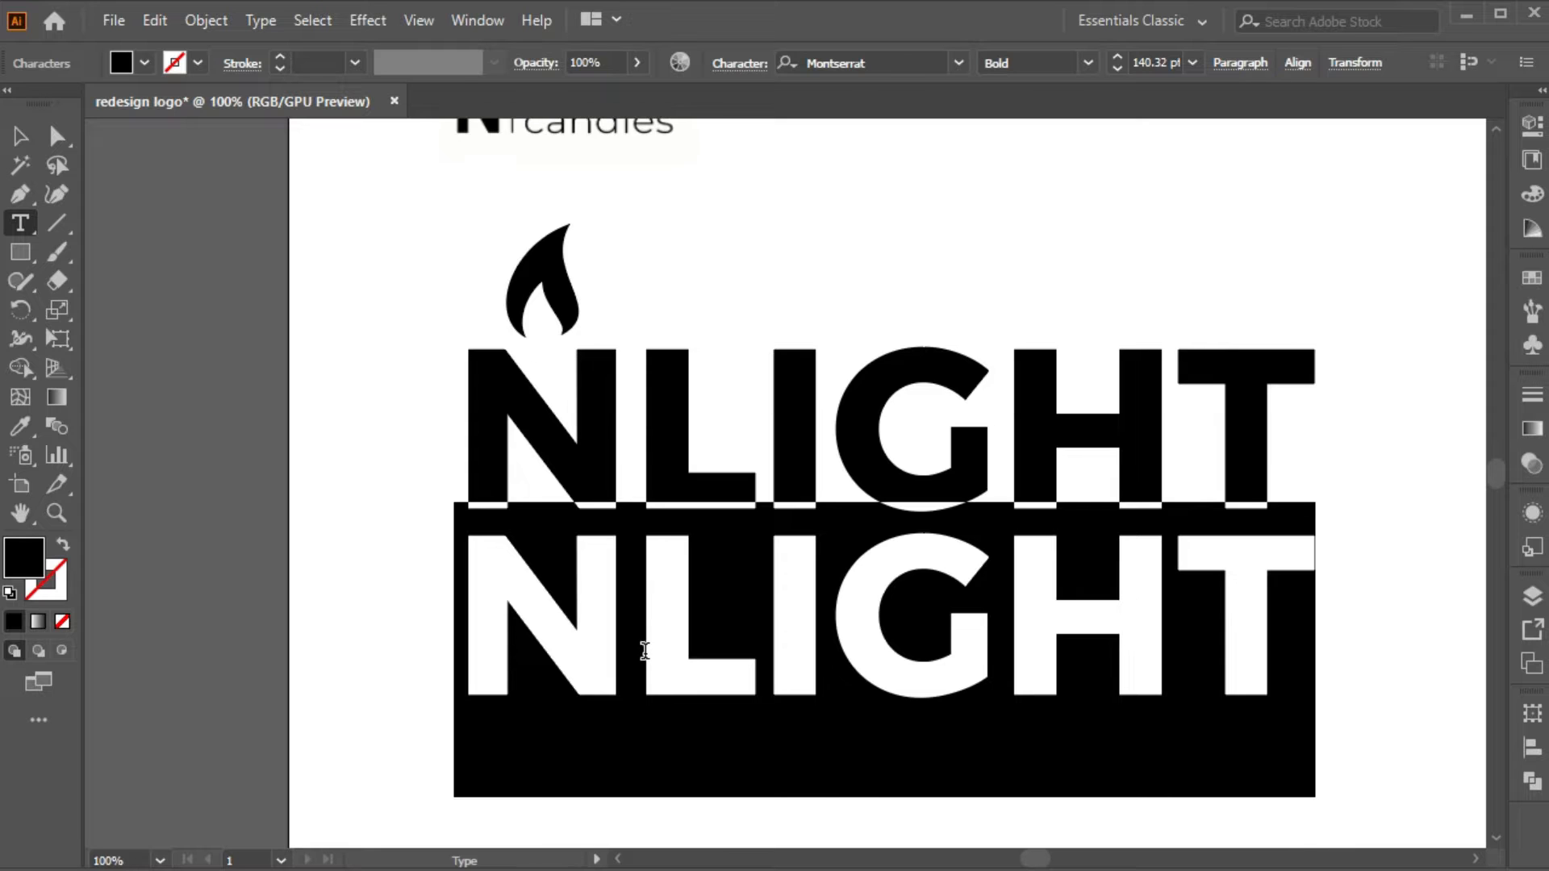
pyautogui.write('CAN')
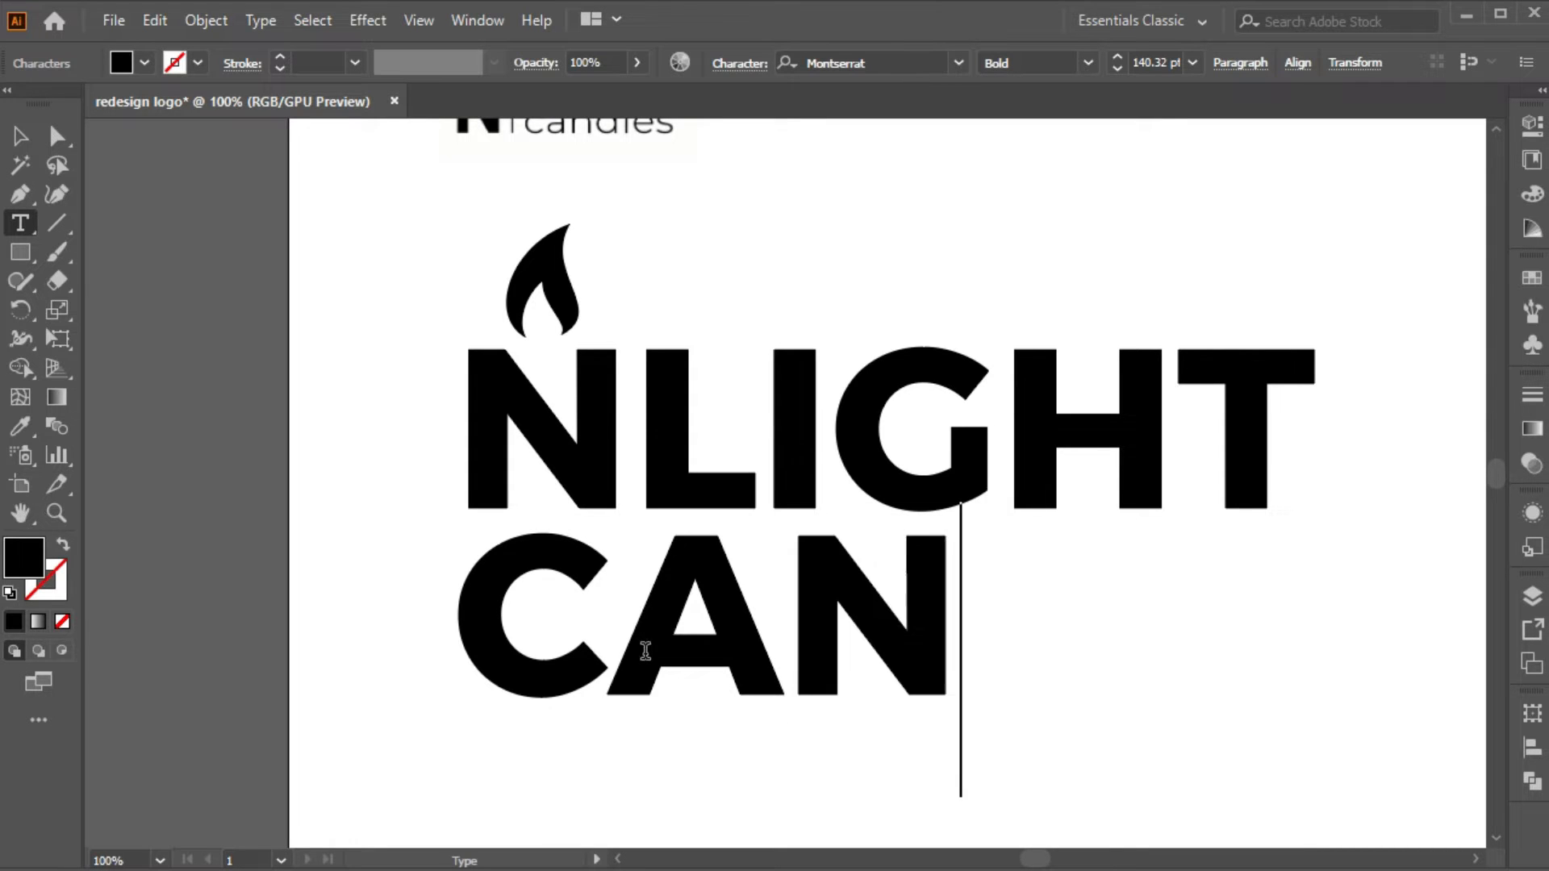
pyautogui.write('DLES')
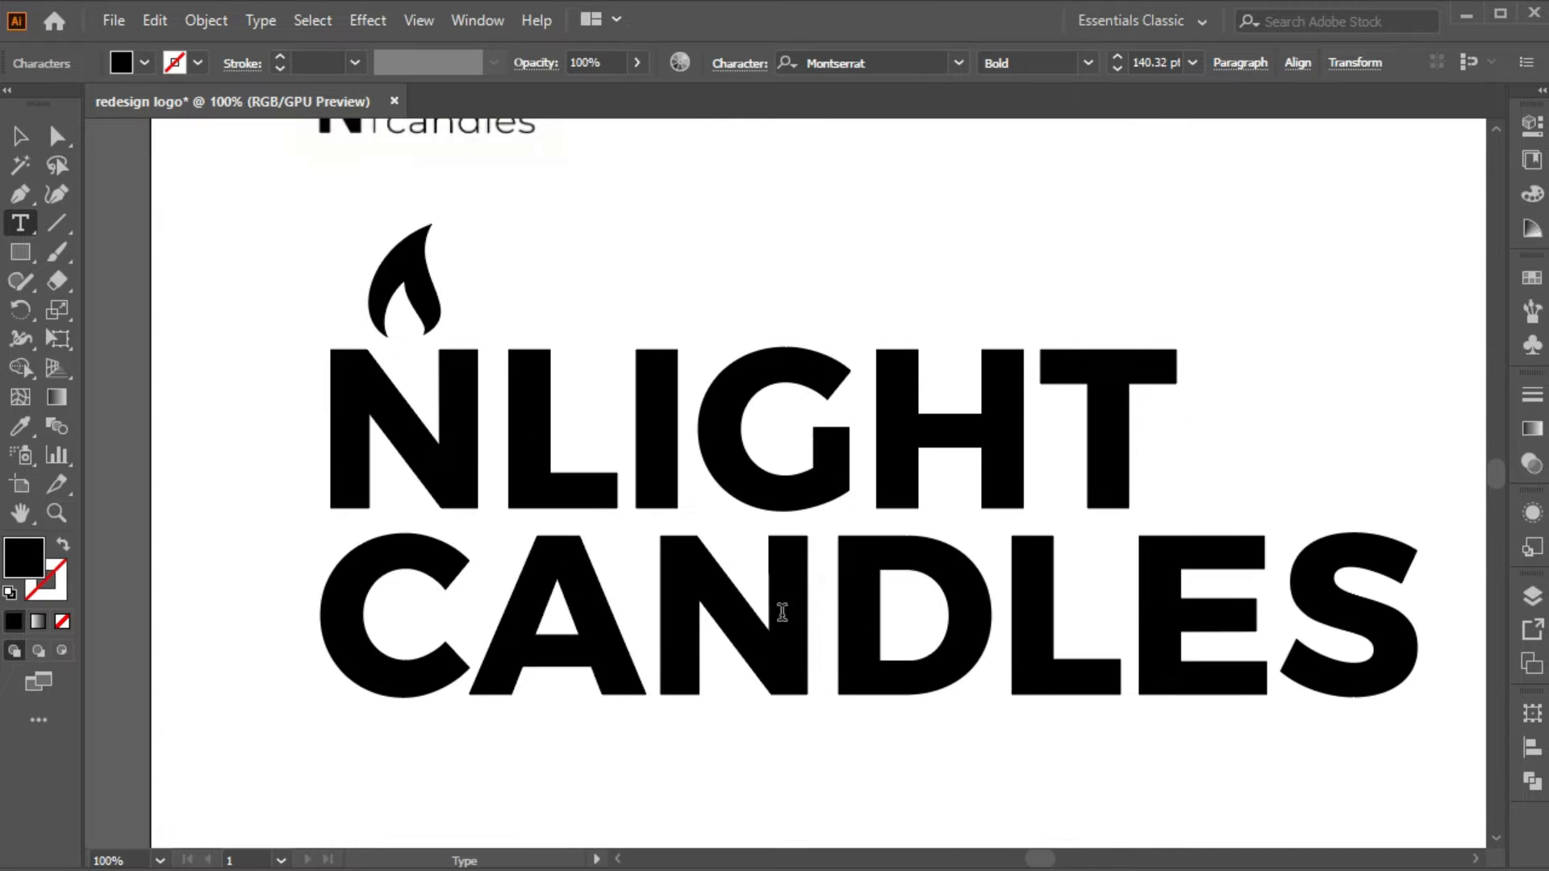
# Step: Set the CANDLES text to Montserrat Light at 36 pt and move it just below NLIGHT, flush with the N
pyautogui.click(21, 137)
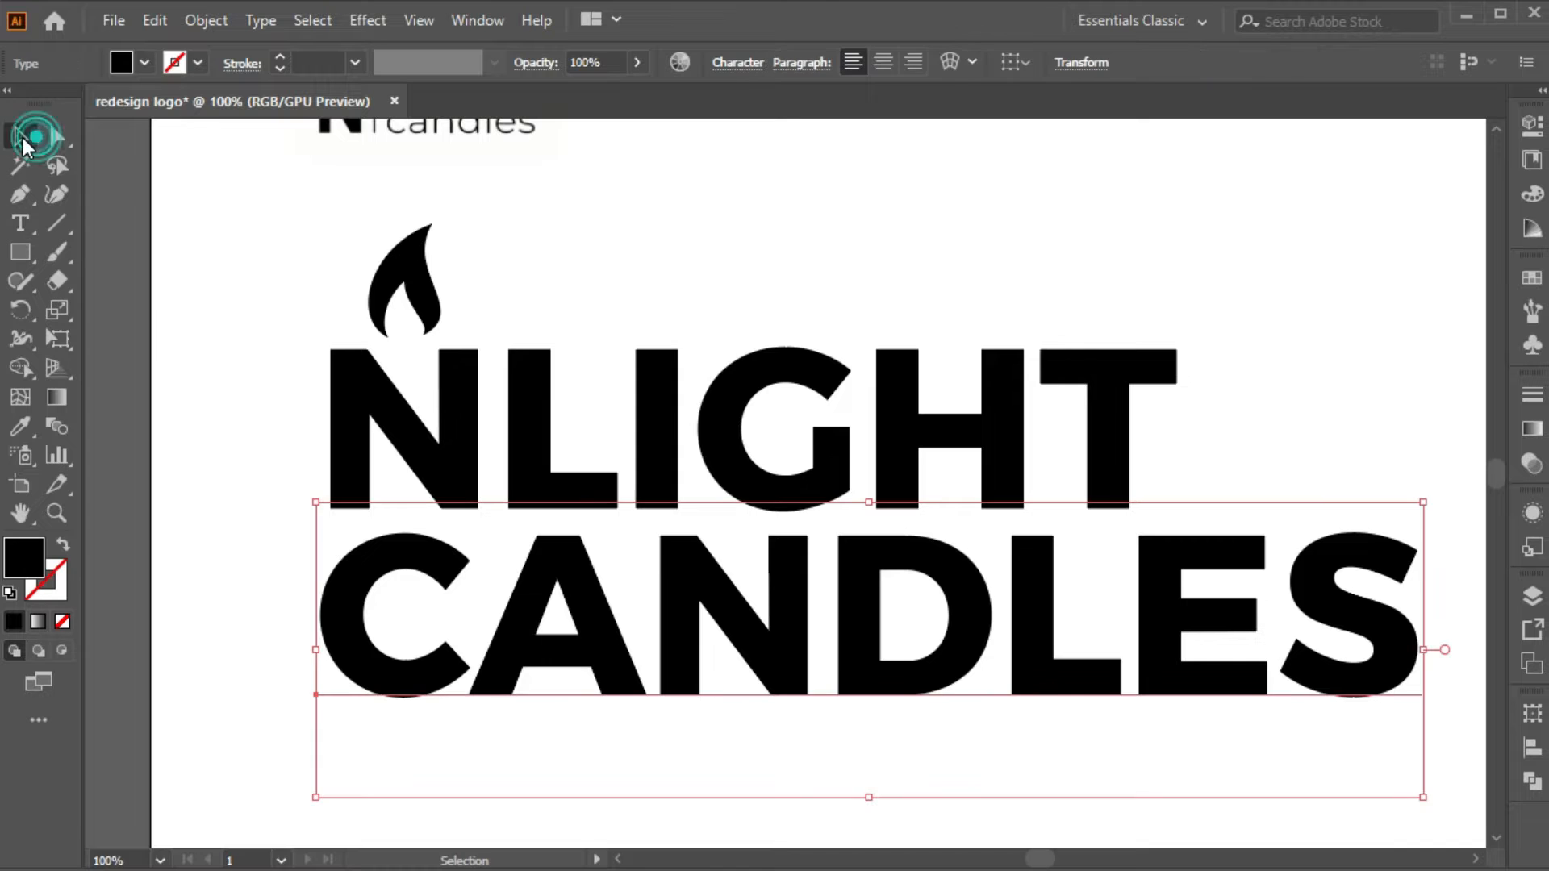
pyautogui.click(732, 64)
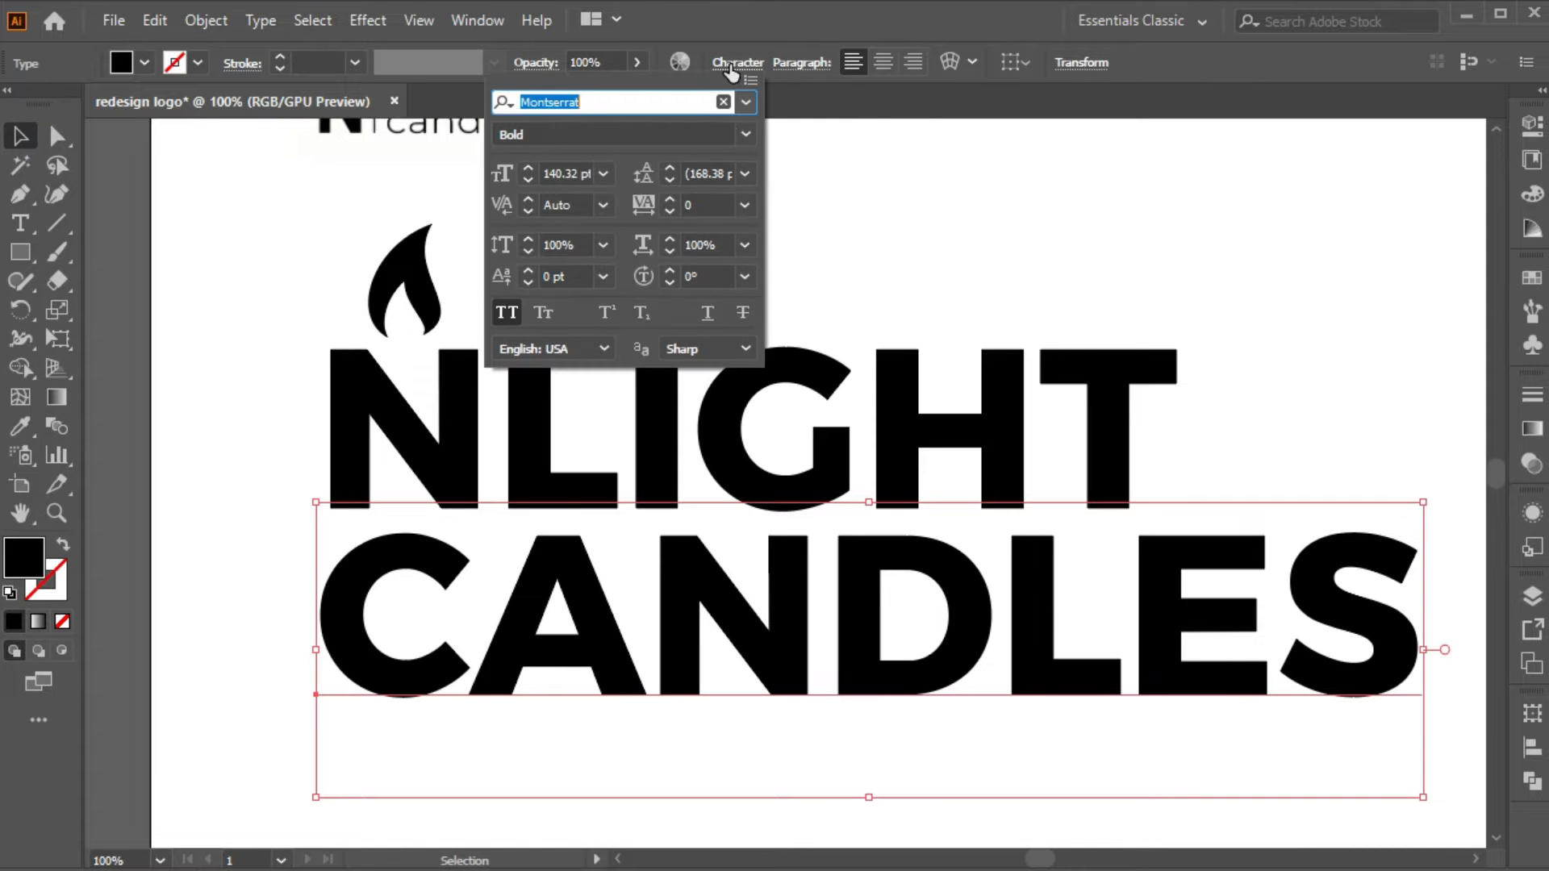
pyautogui.click(744, 133)
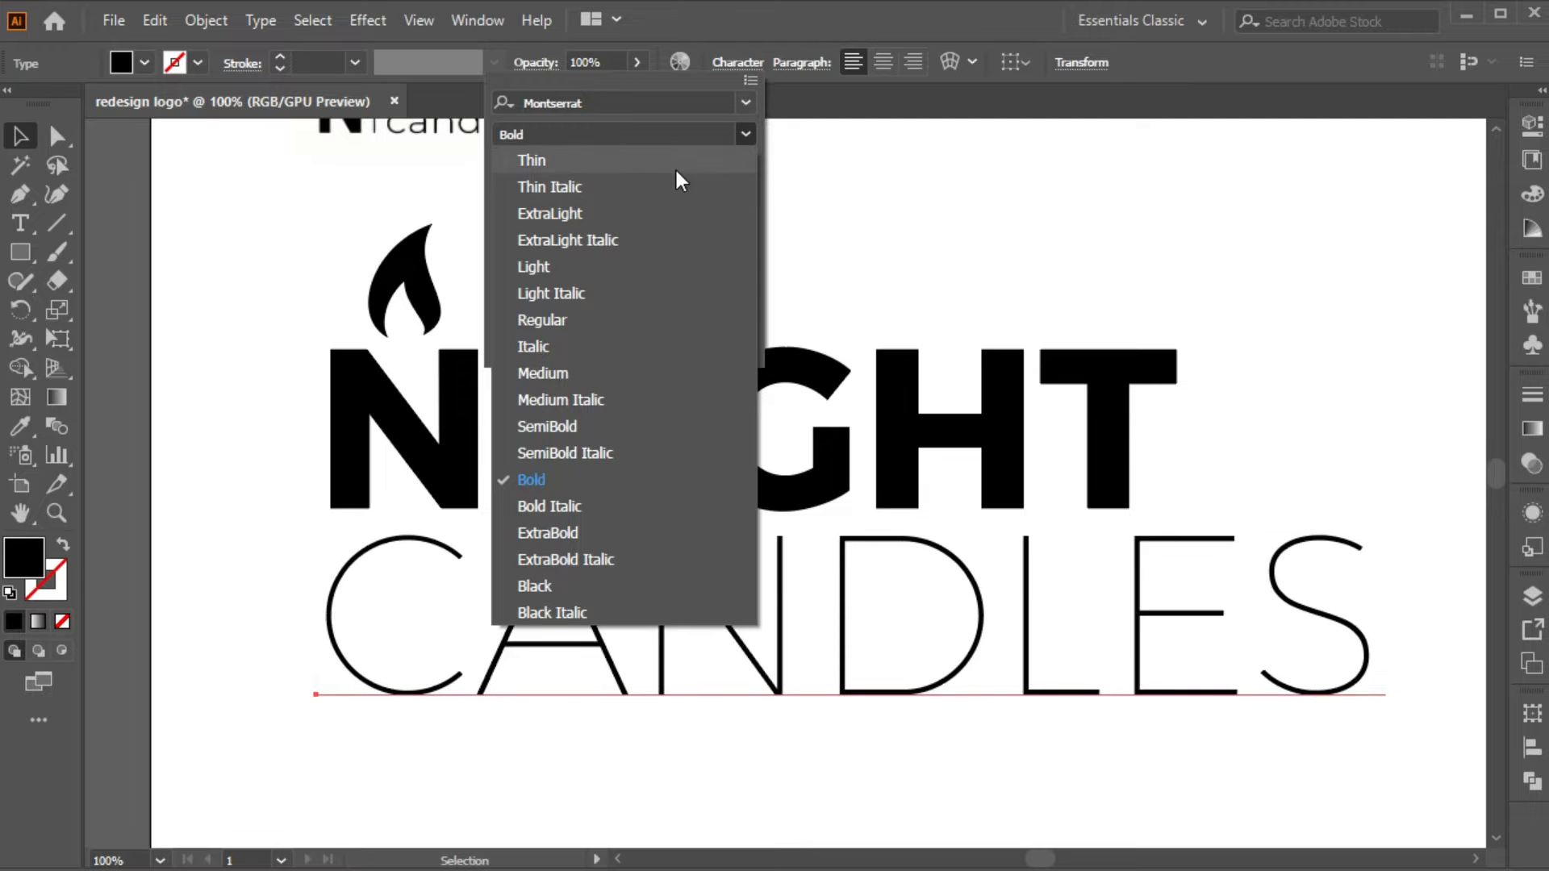
pyautogui.click(662, 264)
pyautogui.click(602, 176)
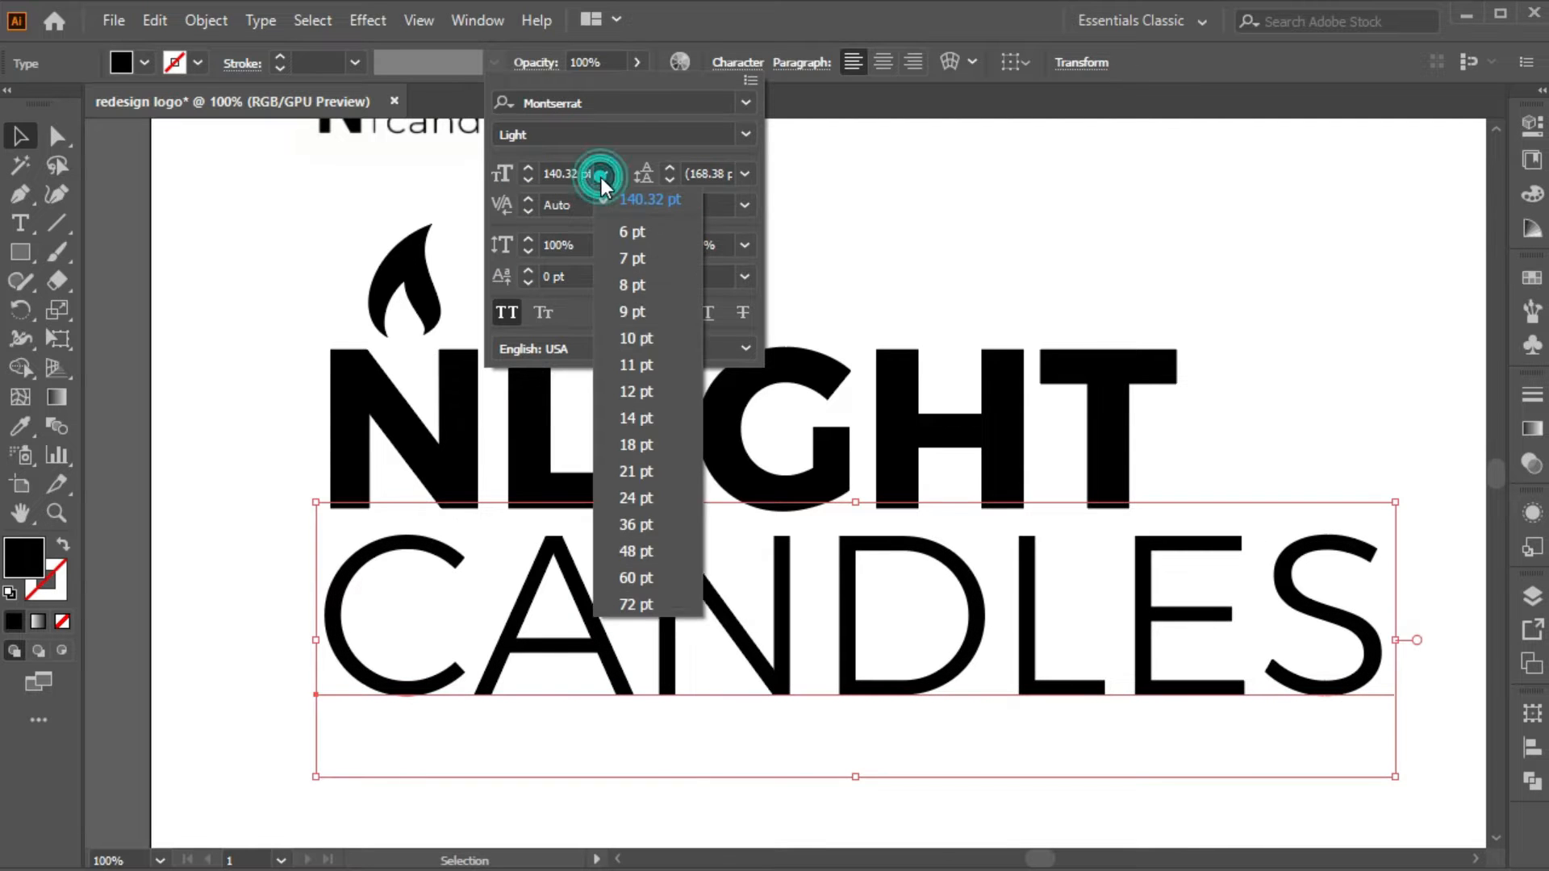
pyautogui.click(645, 529)
pyautogui.click(453, 676)
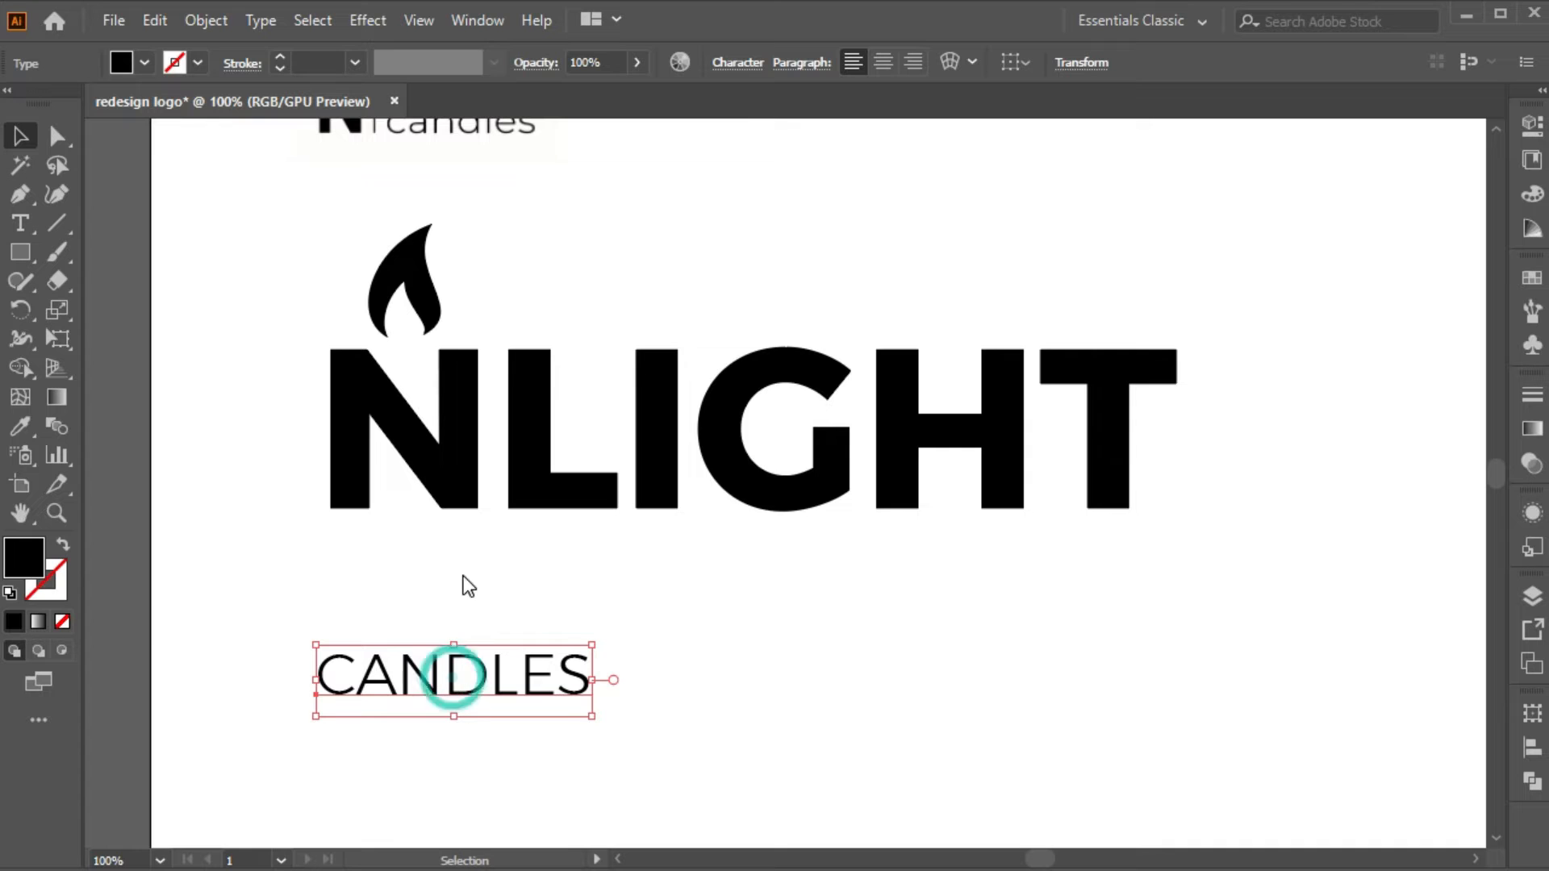
pyautogui.moveTo(426, 674); pyautogui.dragTo(438, 556)
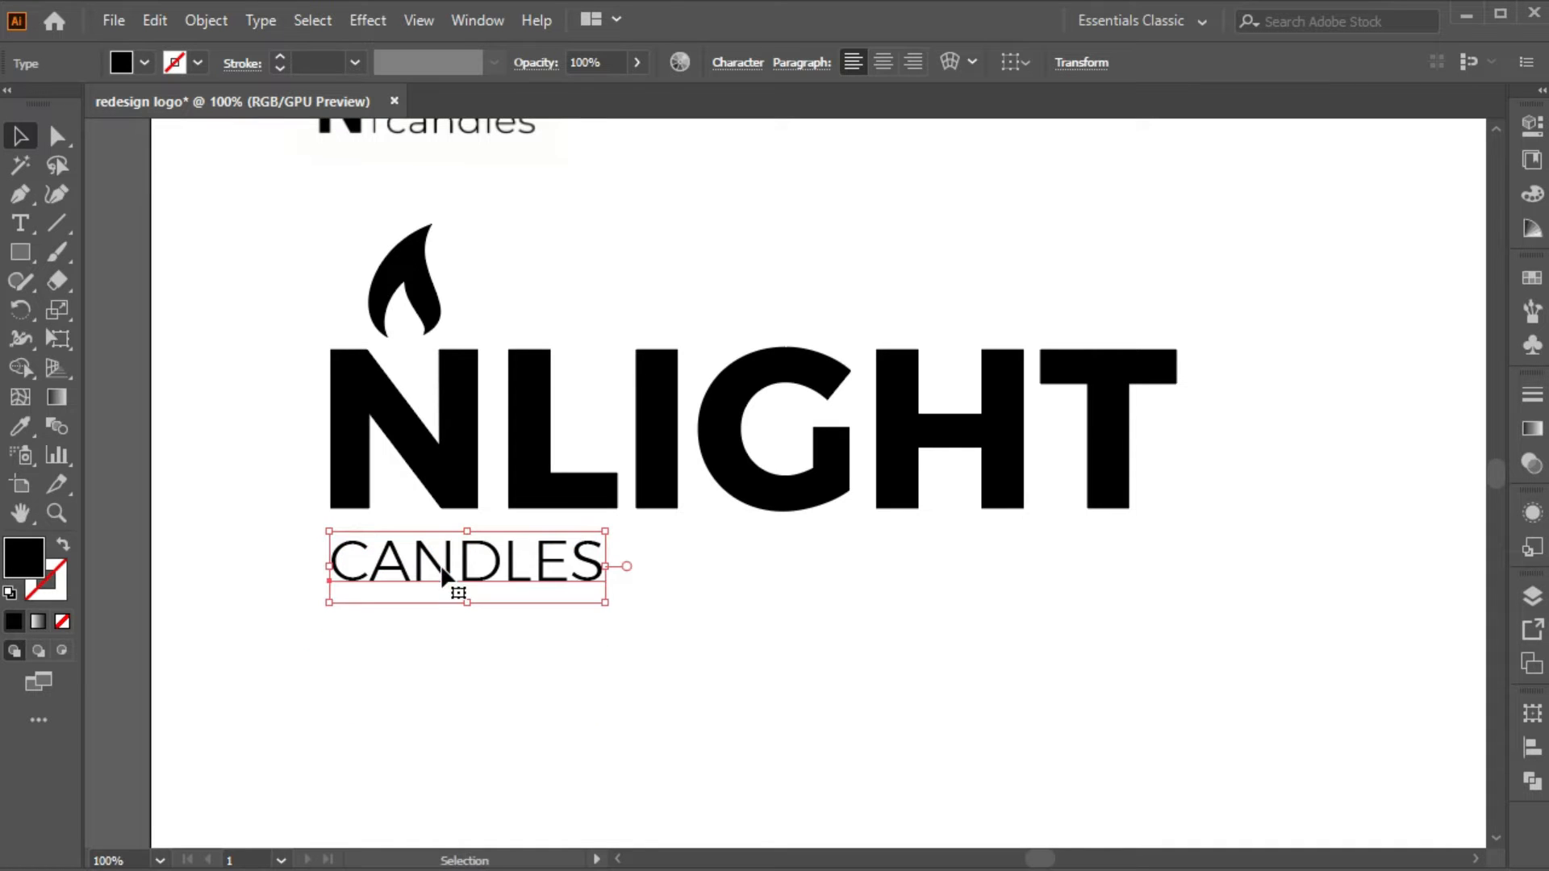
# Step: Set the CANDLES text's tracking to 400 and its font size to 90 pt
pyautogui.click(726, 65)
pyautogui.click(721, 203)
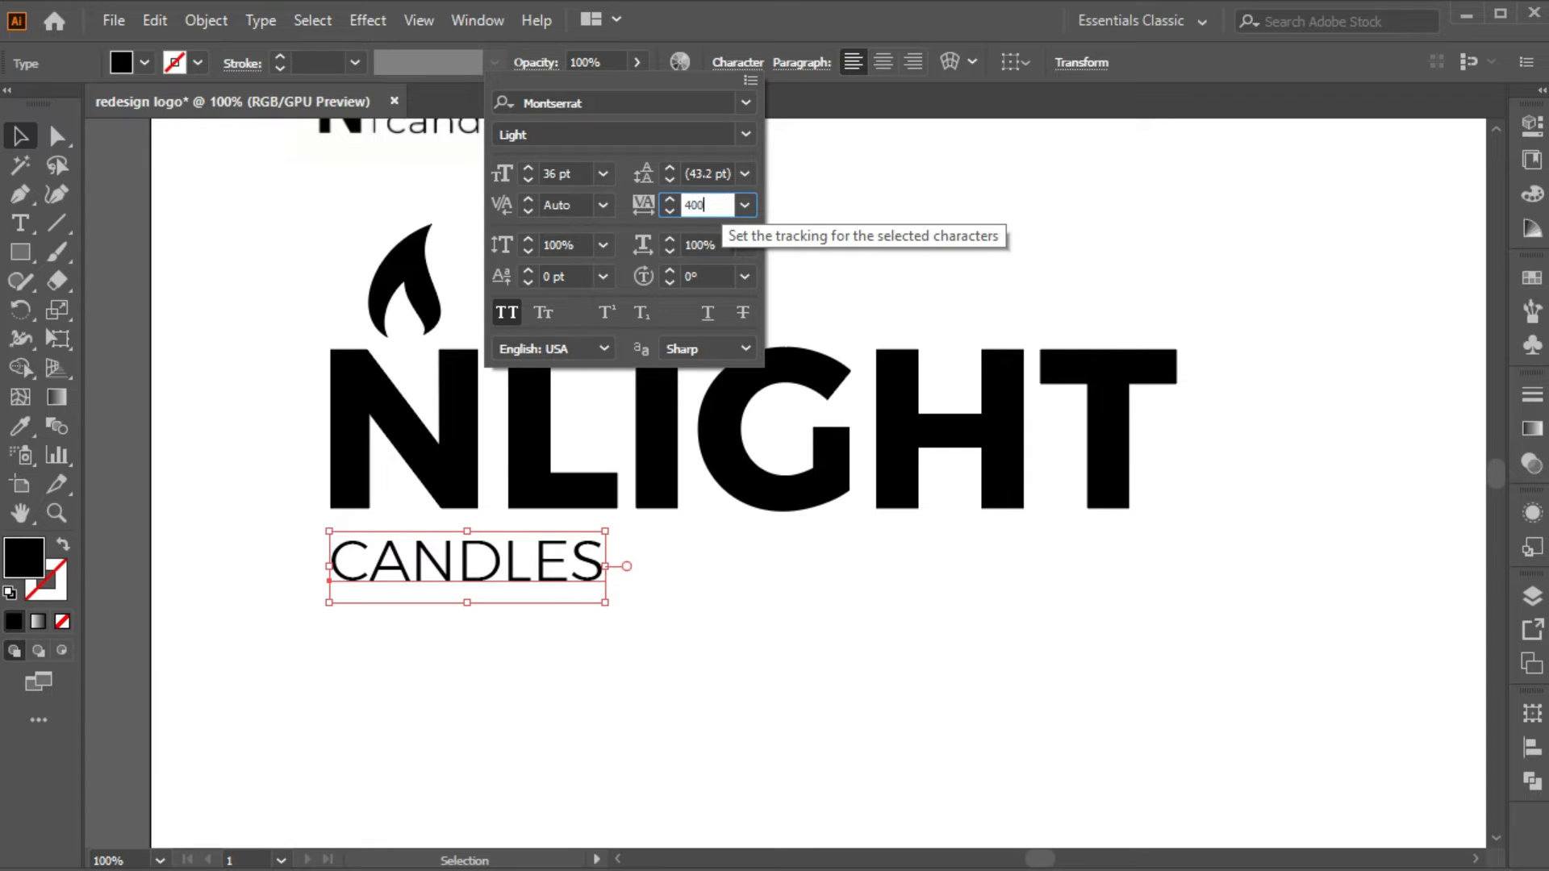
pyautogui.press('Return')
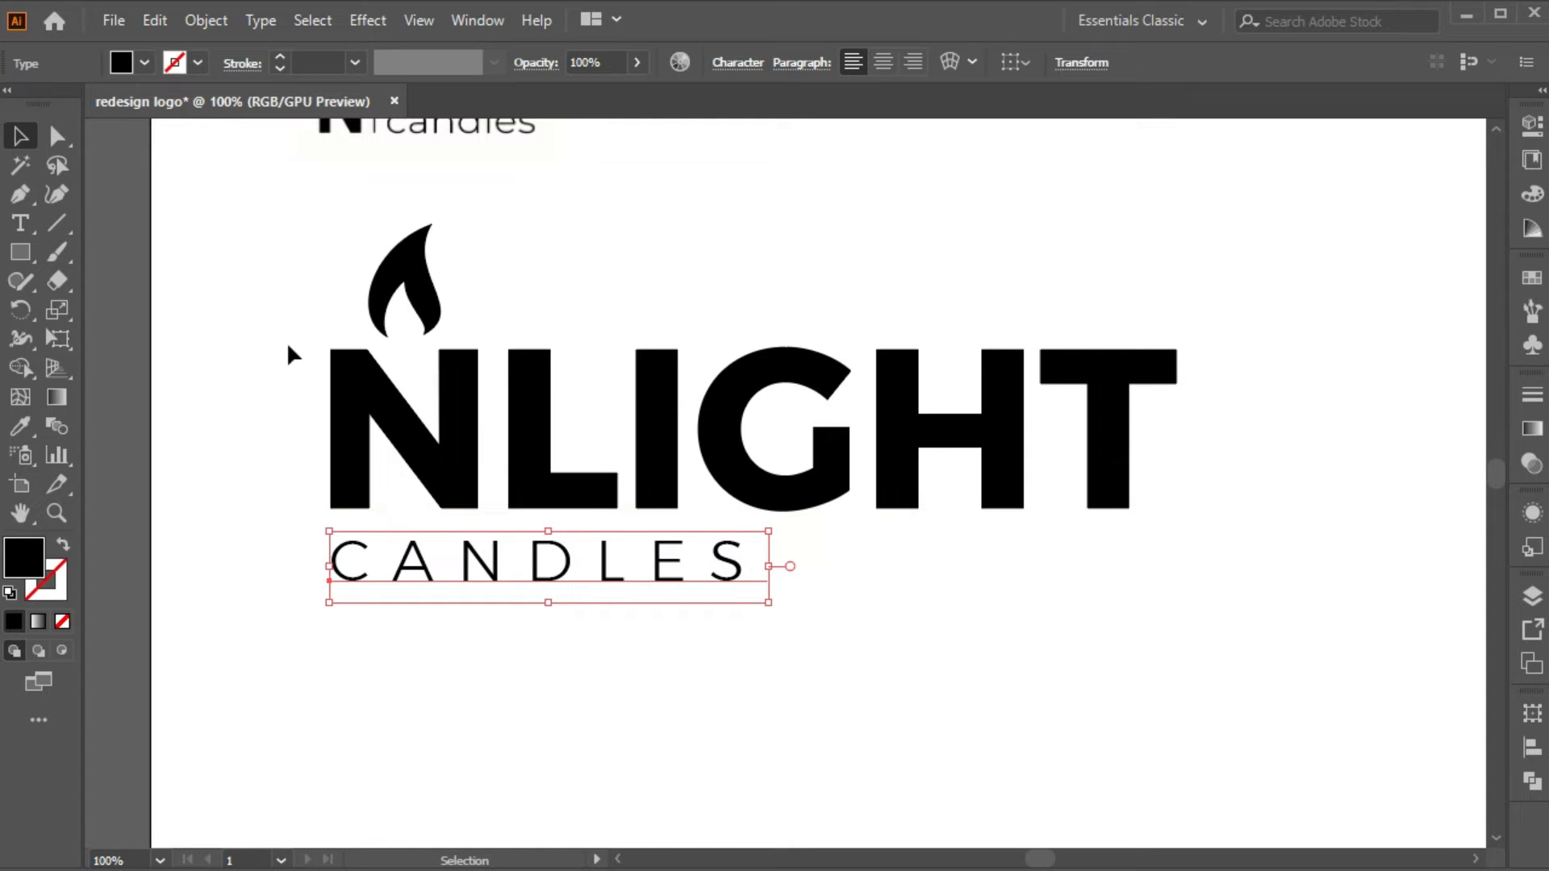
pyautogui.click(723, 64)
pyautogui.click(579, 171)
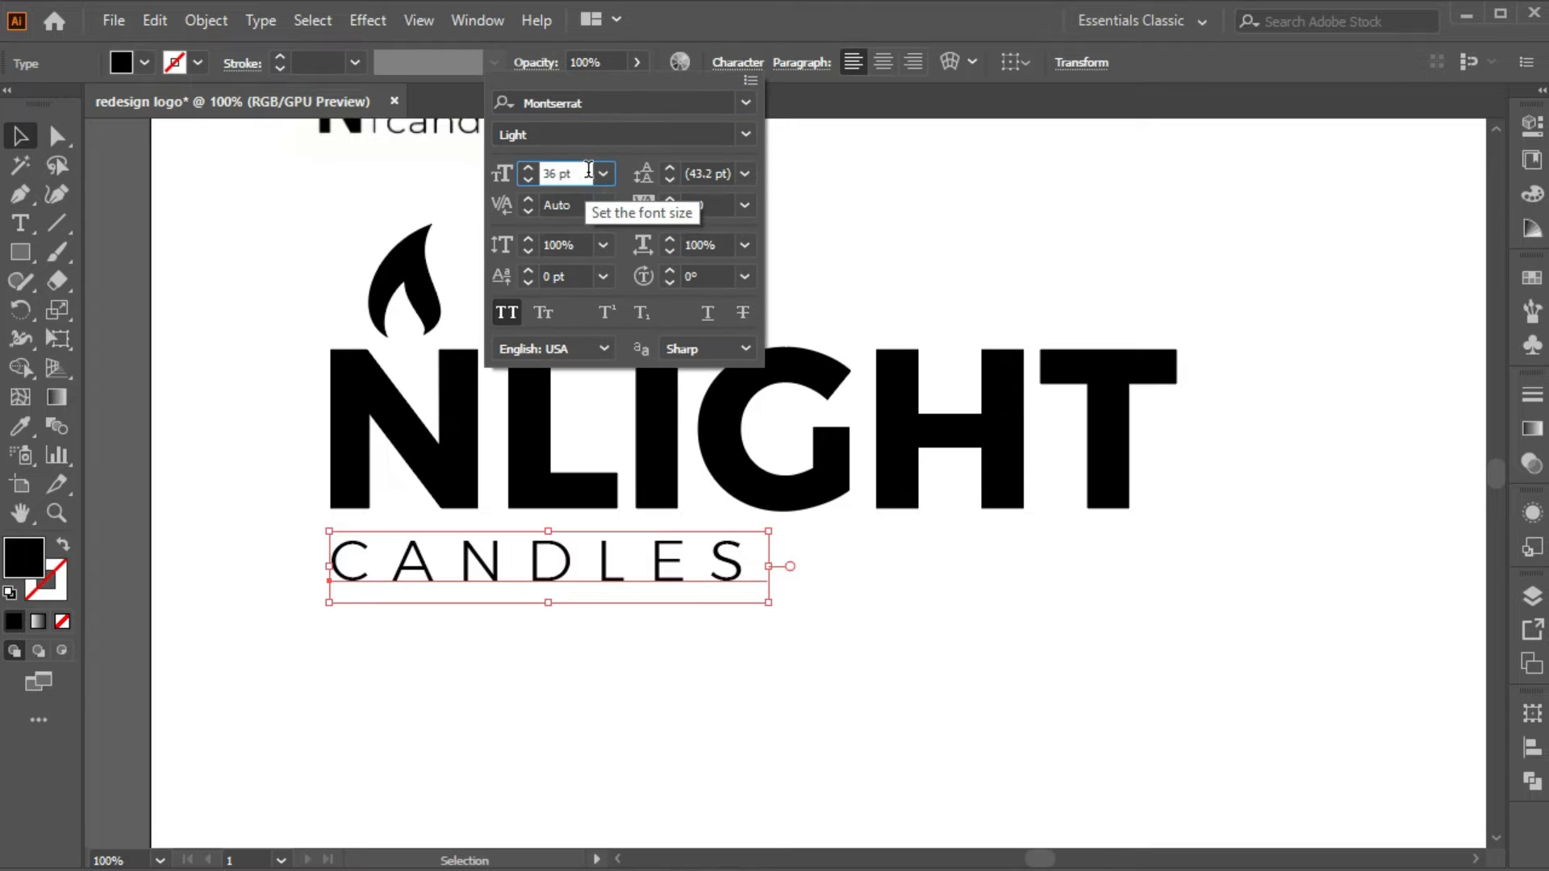
pyautogui.write('90')
pyautogui.press('Return')
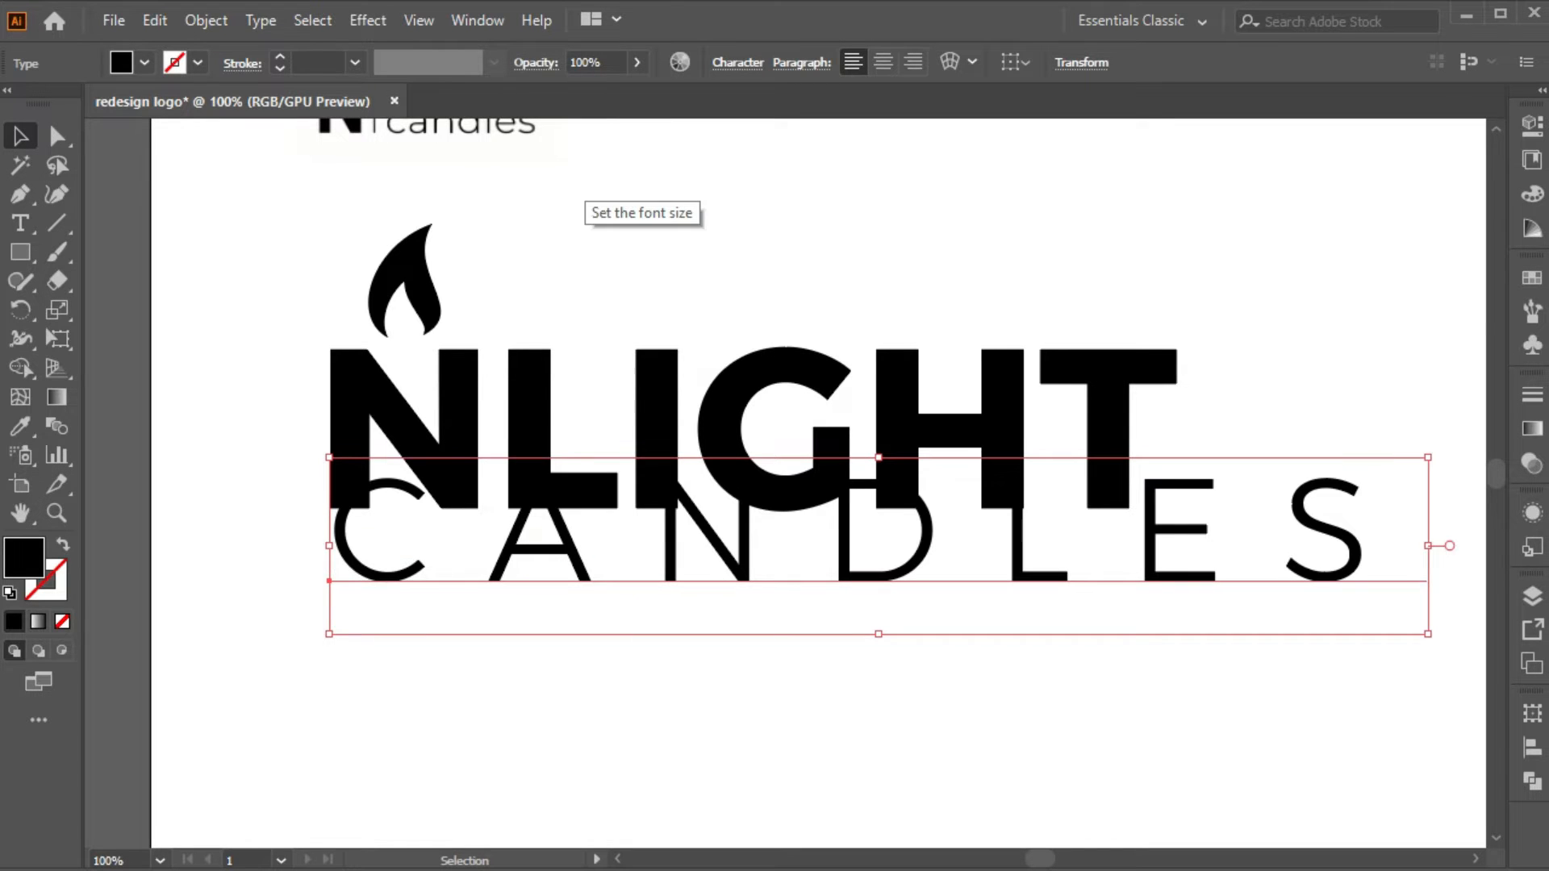
# Step: Move CANDLES below NLIGHT and scale it down to line up with the width of the word above
pyautogui.moveTo(487, 487); pyautogui.dragTo(471, 569)
pyautogui.moveTo(1432, 500); pyautogui.dragTo(1259, 524)
pyautogui.click(1244, 421)
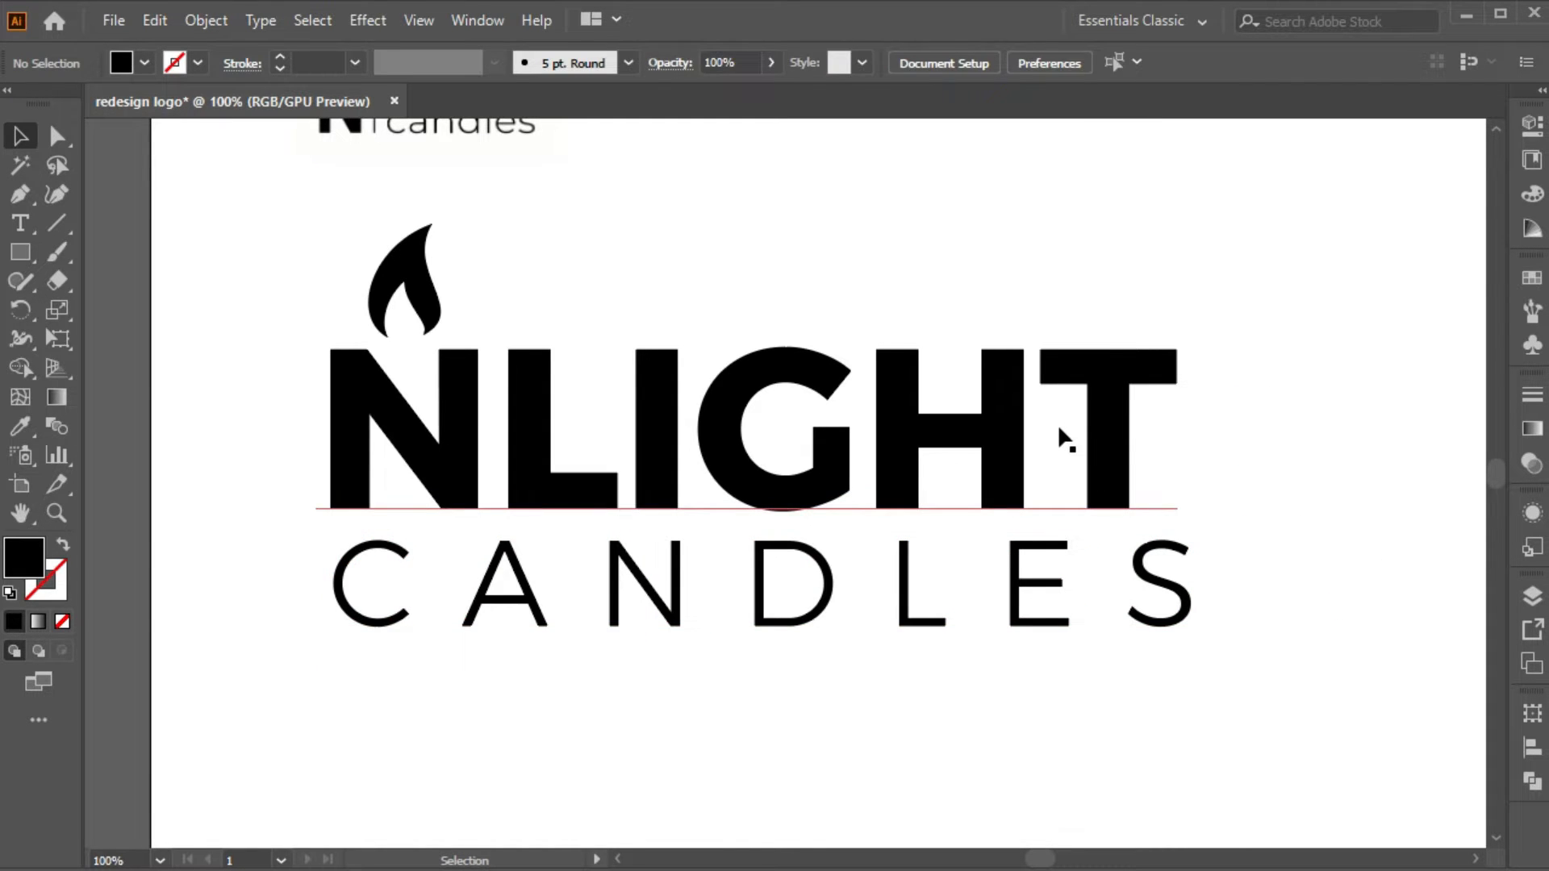
pyautogui.moveTo(593, 639); pyautogui.dragTo(581, 639)
# Step: Scale down the whole logo, flame and both text lines, and place it beneath the reference logo
pyautogui.moveTo(304, 235); pyautogui.dragTo(757, 656)
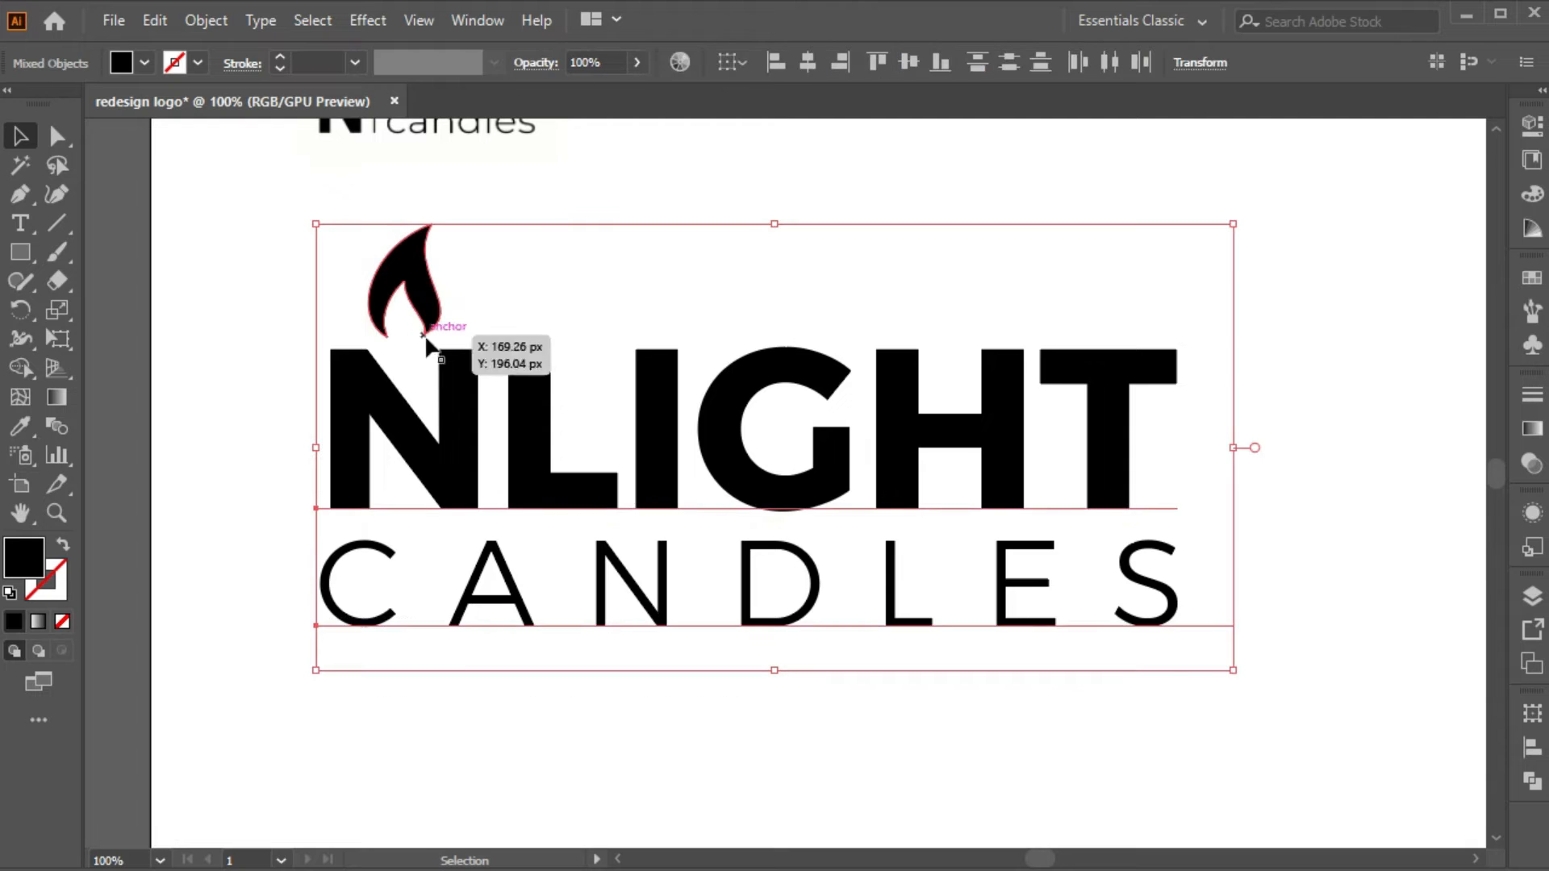
pyautogui.scroll(3, 578, 365)
pyautogui.moveTo(1240, 534); pyautogui.dragTo(935, 534)
pyautogui.moveTo(762, 552); pyautogui.dragTo(336, 324)
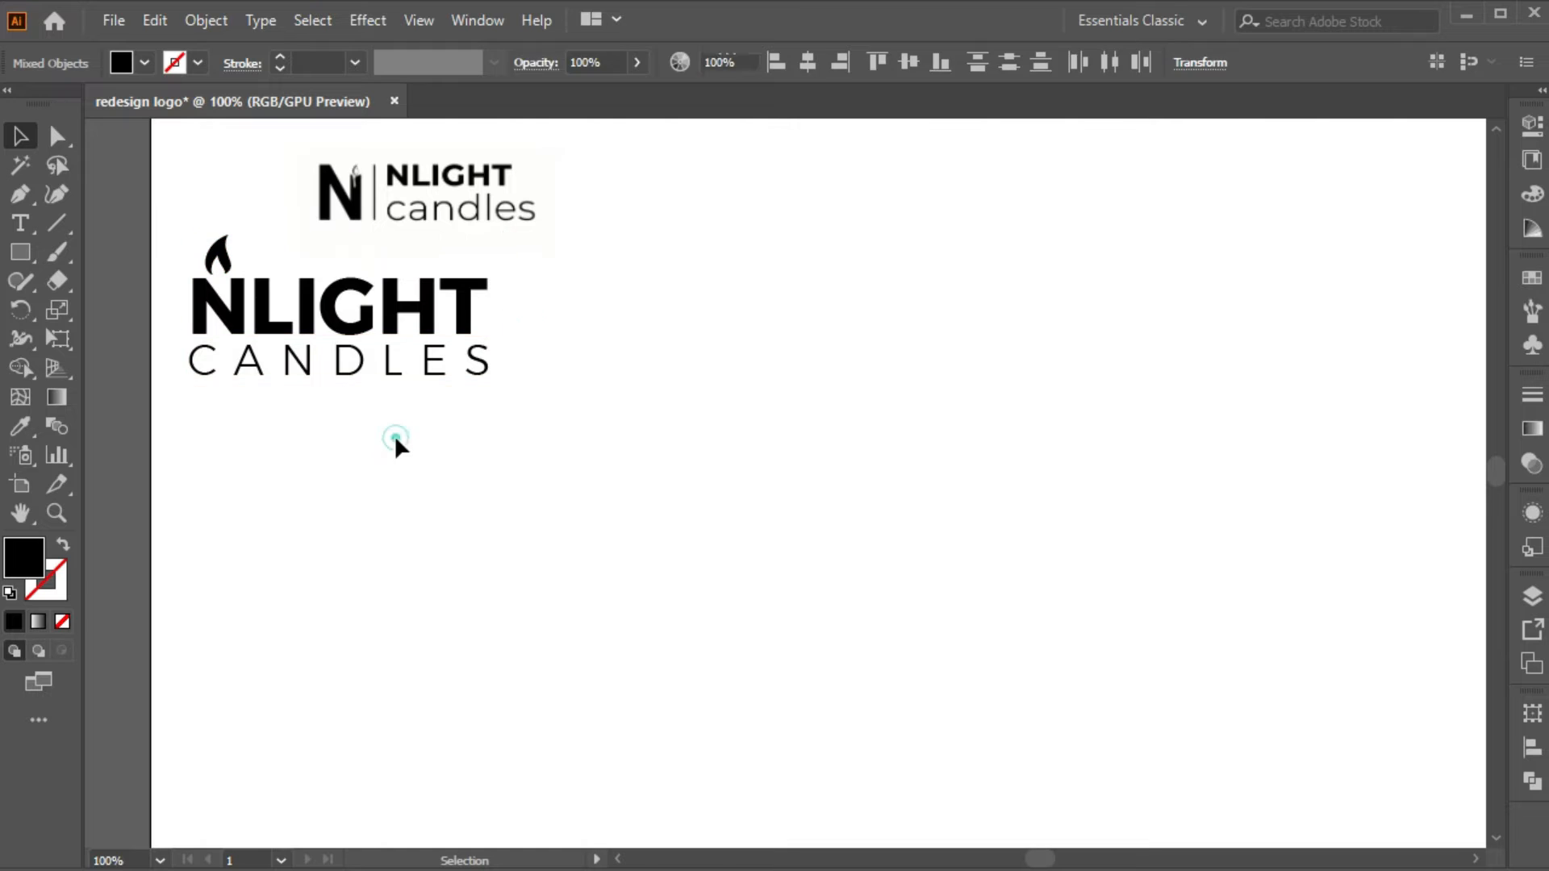
pyautogui.click(395, 440)
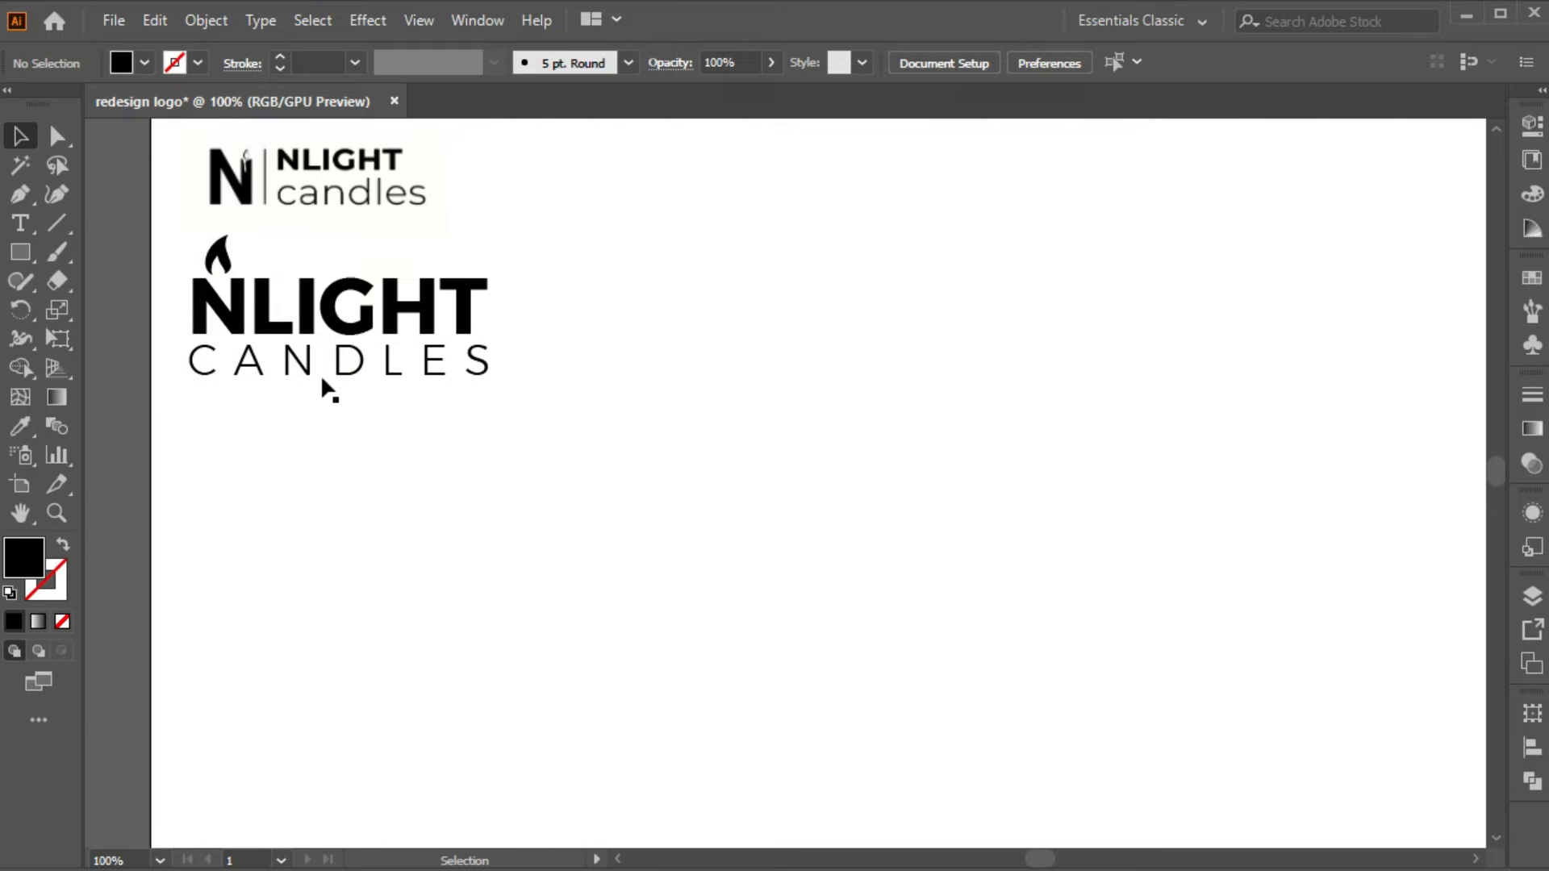
# Step: Duplicate the flame and NLIGHT text into the empty area beside the logo and convert the copied text to outlines
pyautogui.click(233, 307)
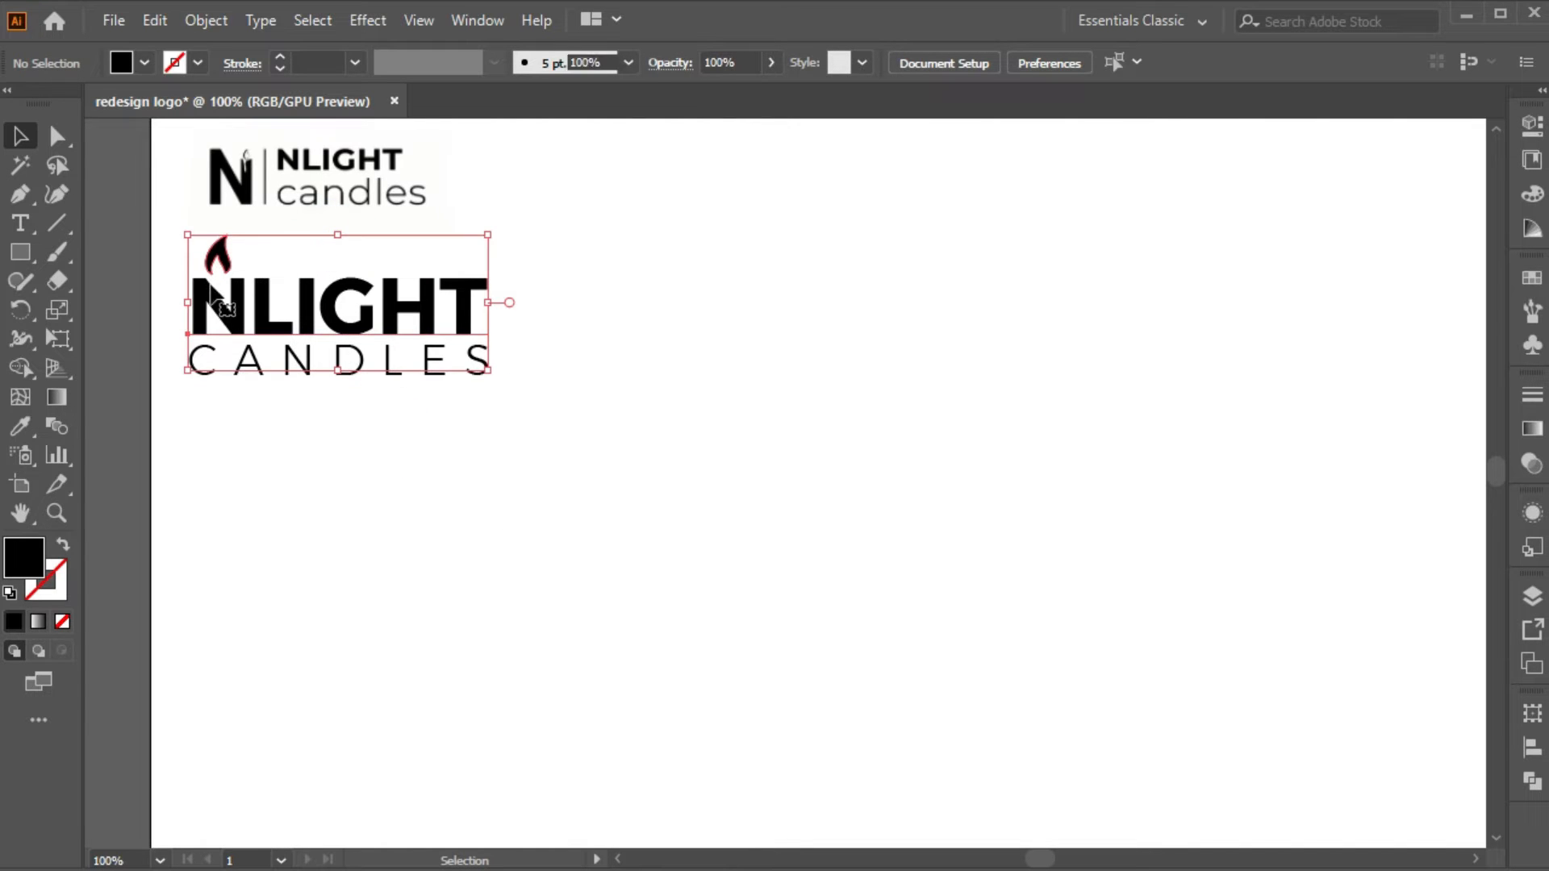
pyautogui.moveTo(232, 309); pyautogui.dragTo(720, 329)
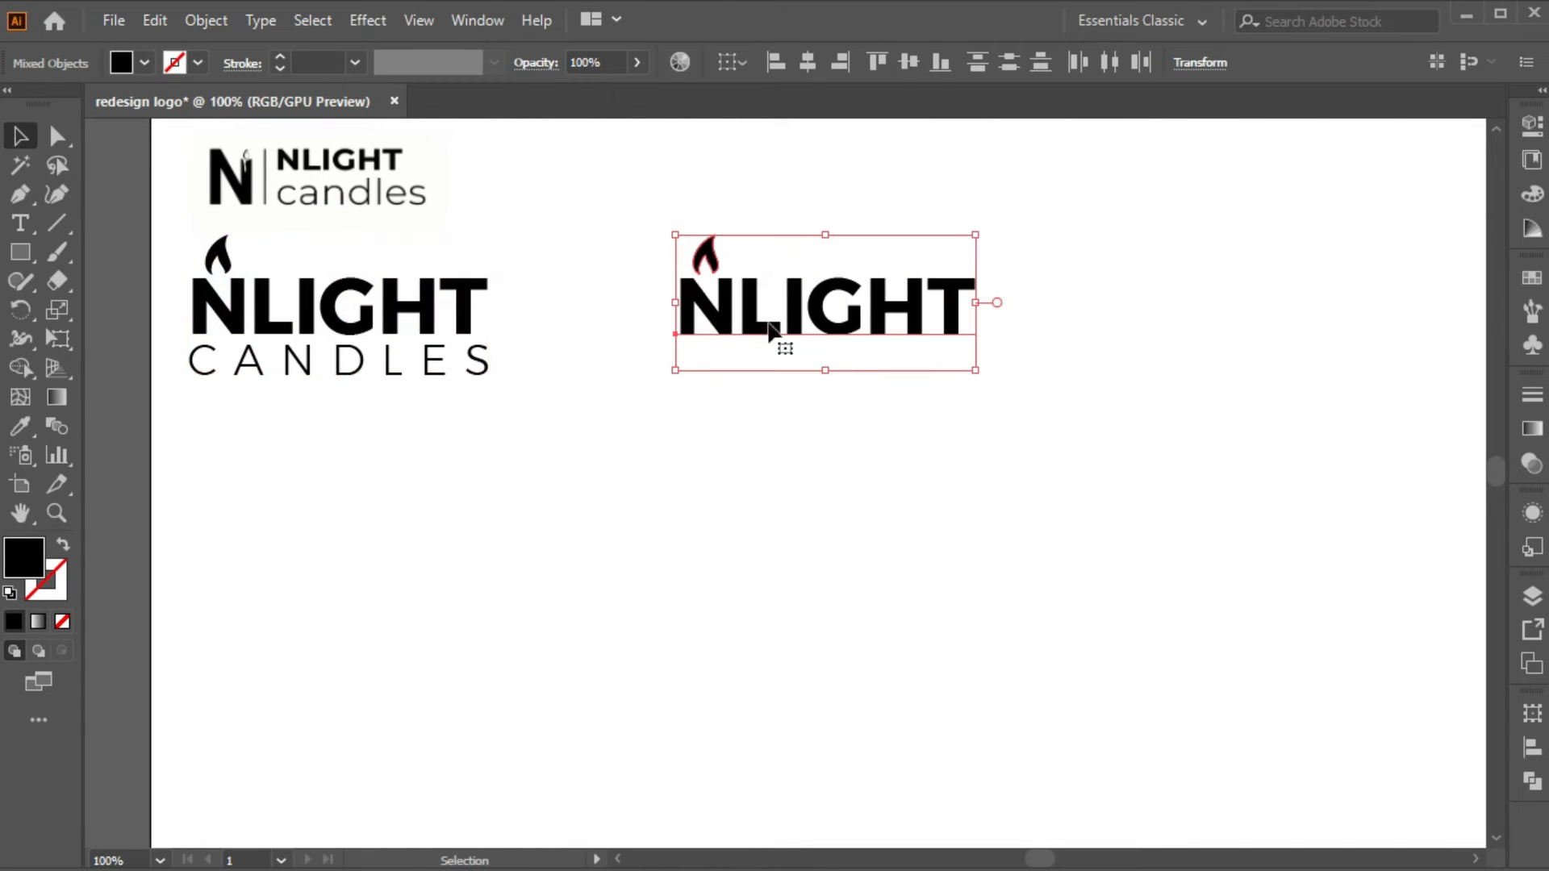
pyautogui.click(730, 319)
pyautogui.rightClick(722, 301)
pyautogui.click(860, 466)
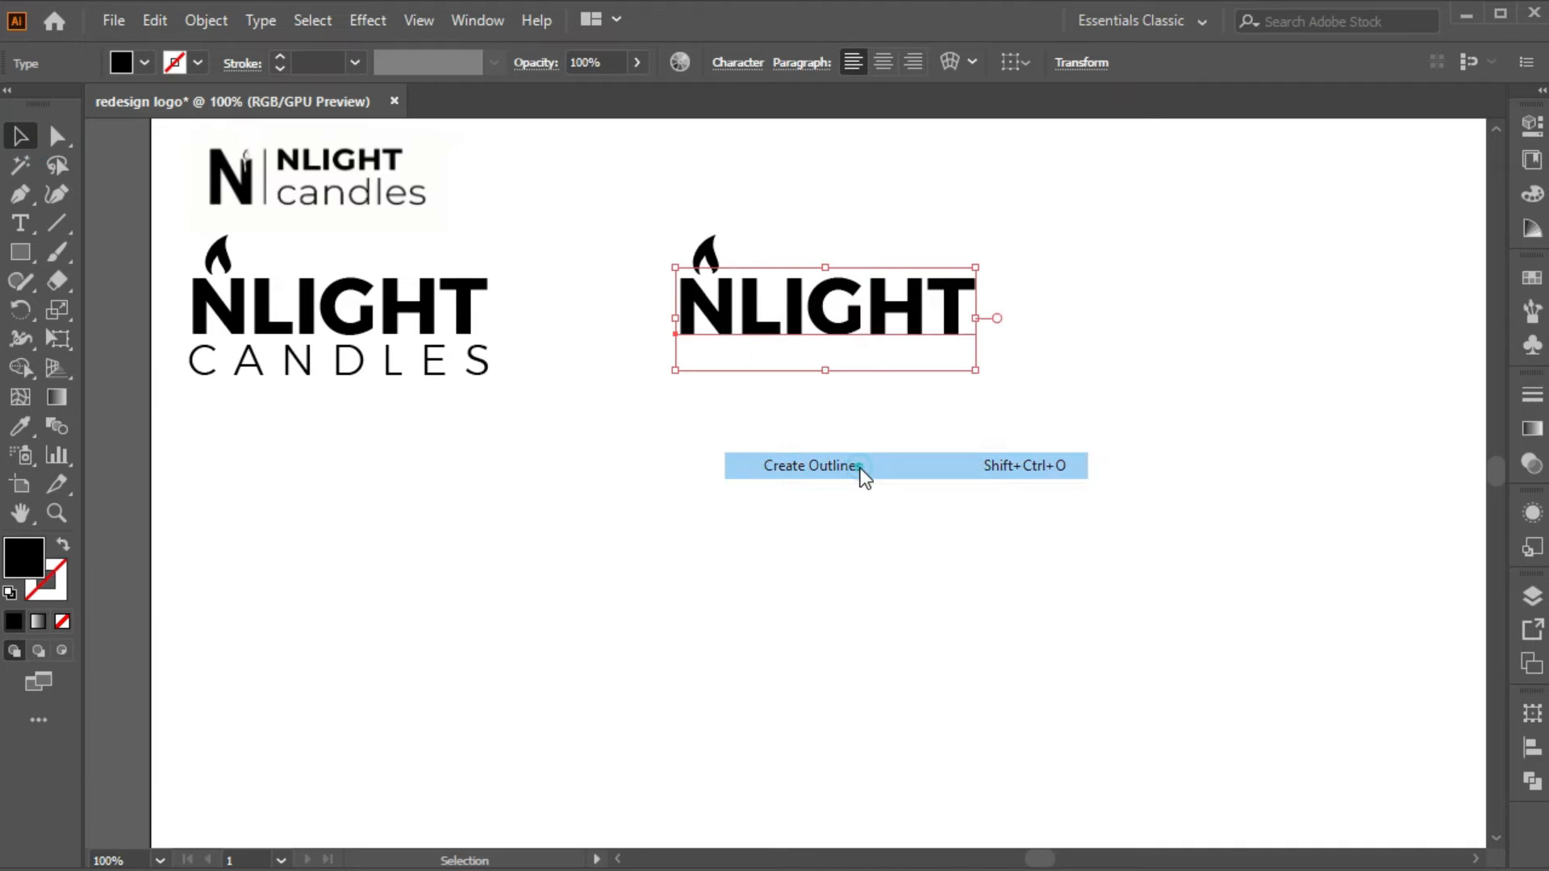
# Step: Delete the letters L, I, G, H and T from the outlined copy and move the remaining N with its flame down
pyautogui.doubleClick(748, 317)
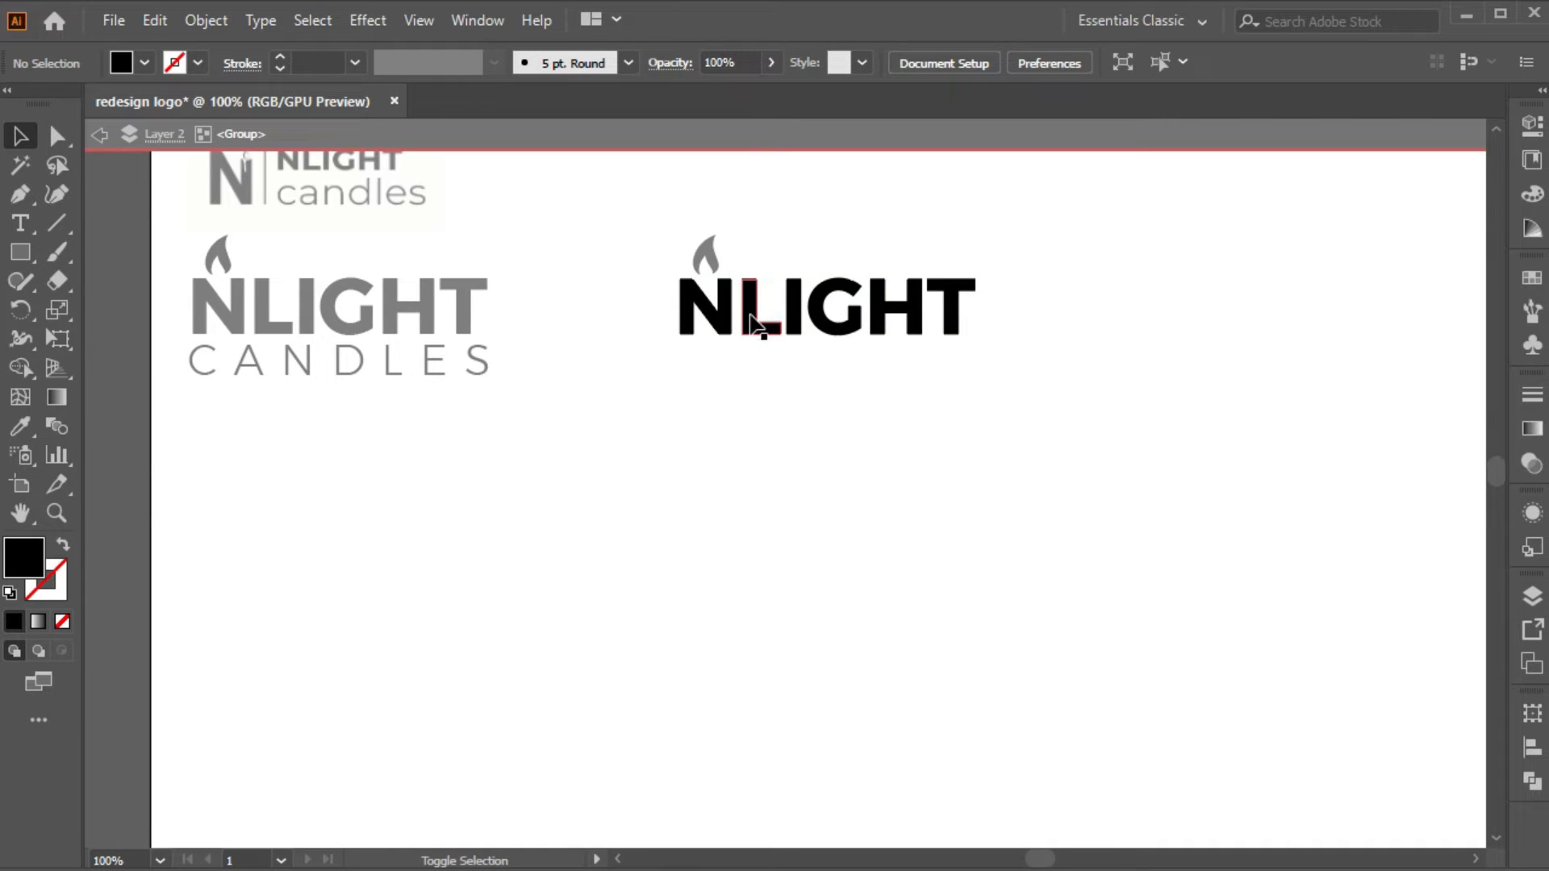
pyautogui.click(755, 323)
pyautogui.keyDown('shift'); pyautogui.click(807, 322); pyautogui.keyUp('shift')
pyautogui.keyDown('shift'); pyautogui.click(851, 322); pyautogui.keyUp('shift')
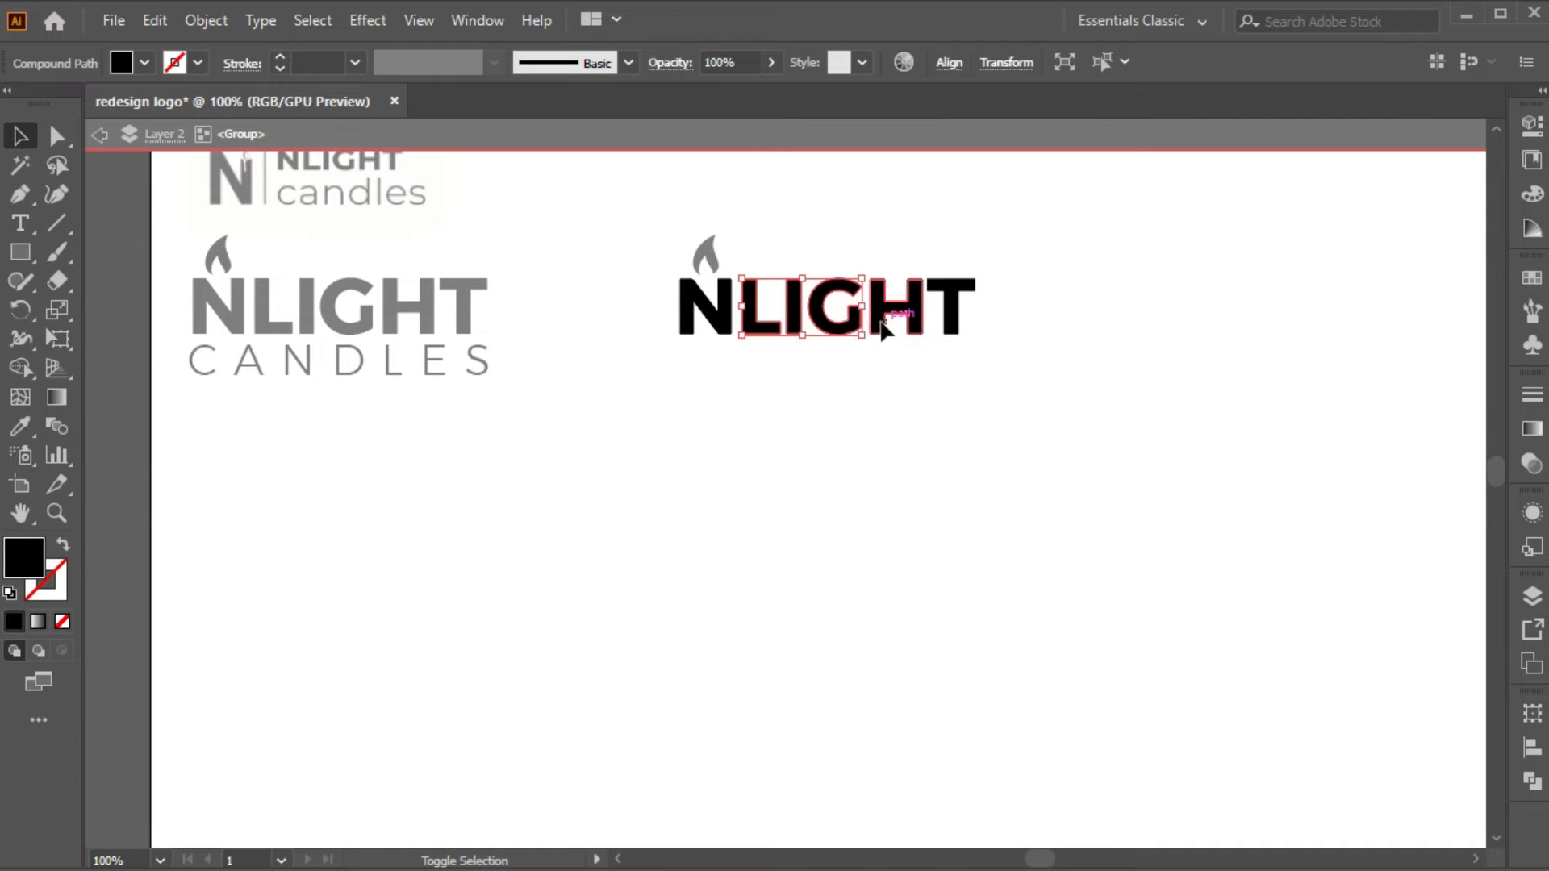
pyautogui.keyDown('shift'); pyautogui.click(888, 314); pyautogui.keyUp('shift')
pyautogui.keyDown('shift'); pyautogui.click(951, 305); pyautogui.keyUp('shift')
pyautogui.press('Delete')
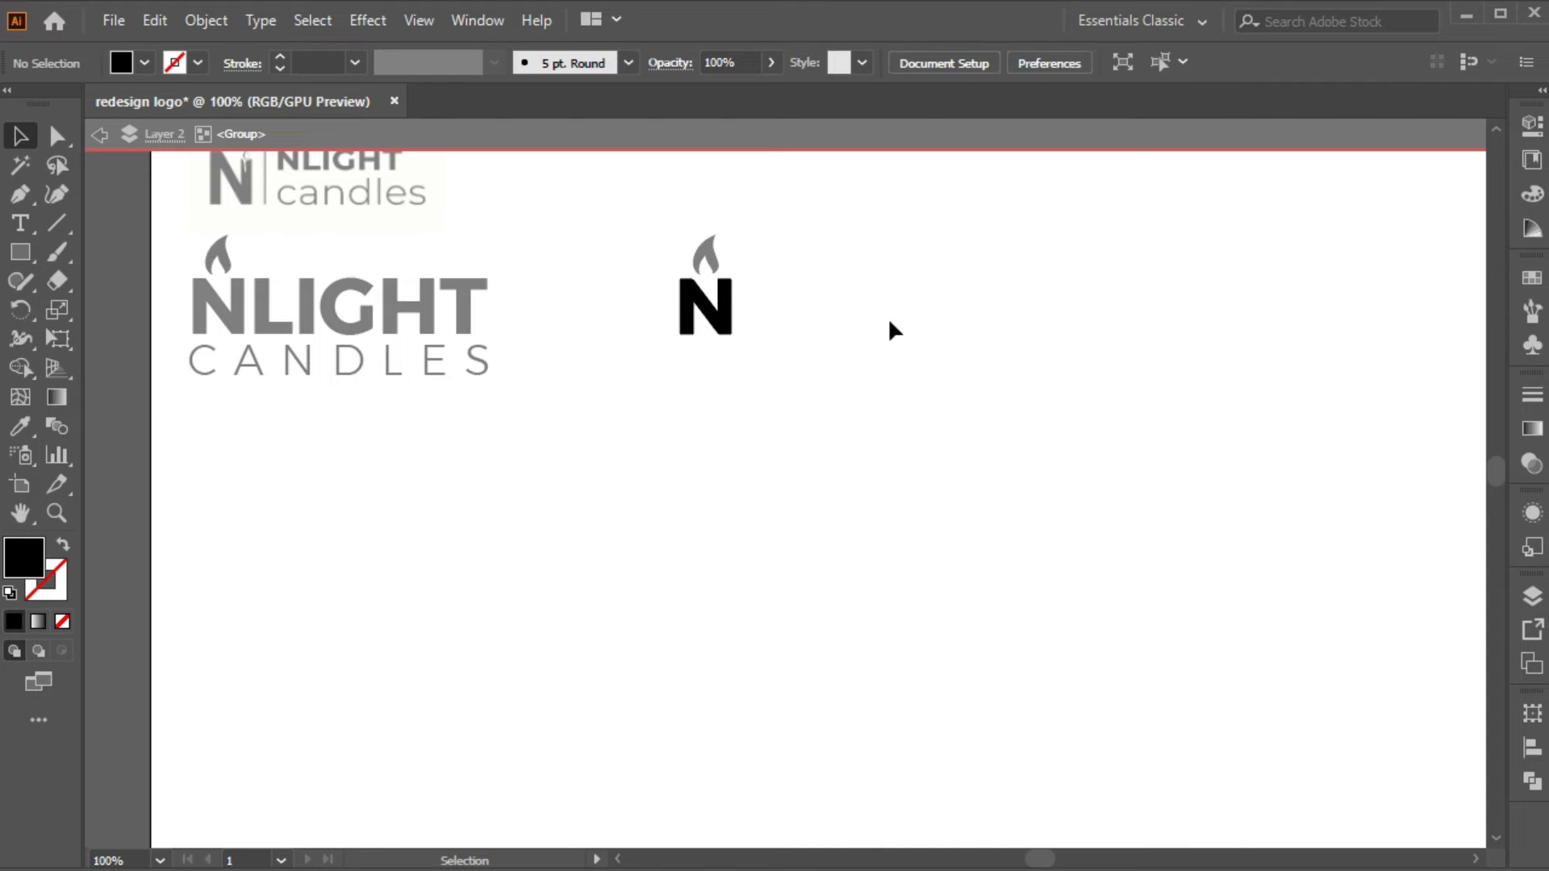
pyautogui.doubleClick(802, 320)
pyautogui.moveTo(717, 315); pyautogui.dragTo(749, 484)
# Step: Create a 216 × 216 px circle beside the N icon and swap its fill for a black outline
pyautogui.click(20, 252)
pyautogui.click(899, 352)
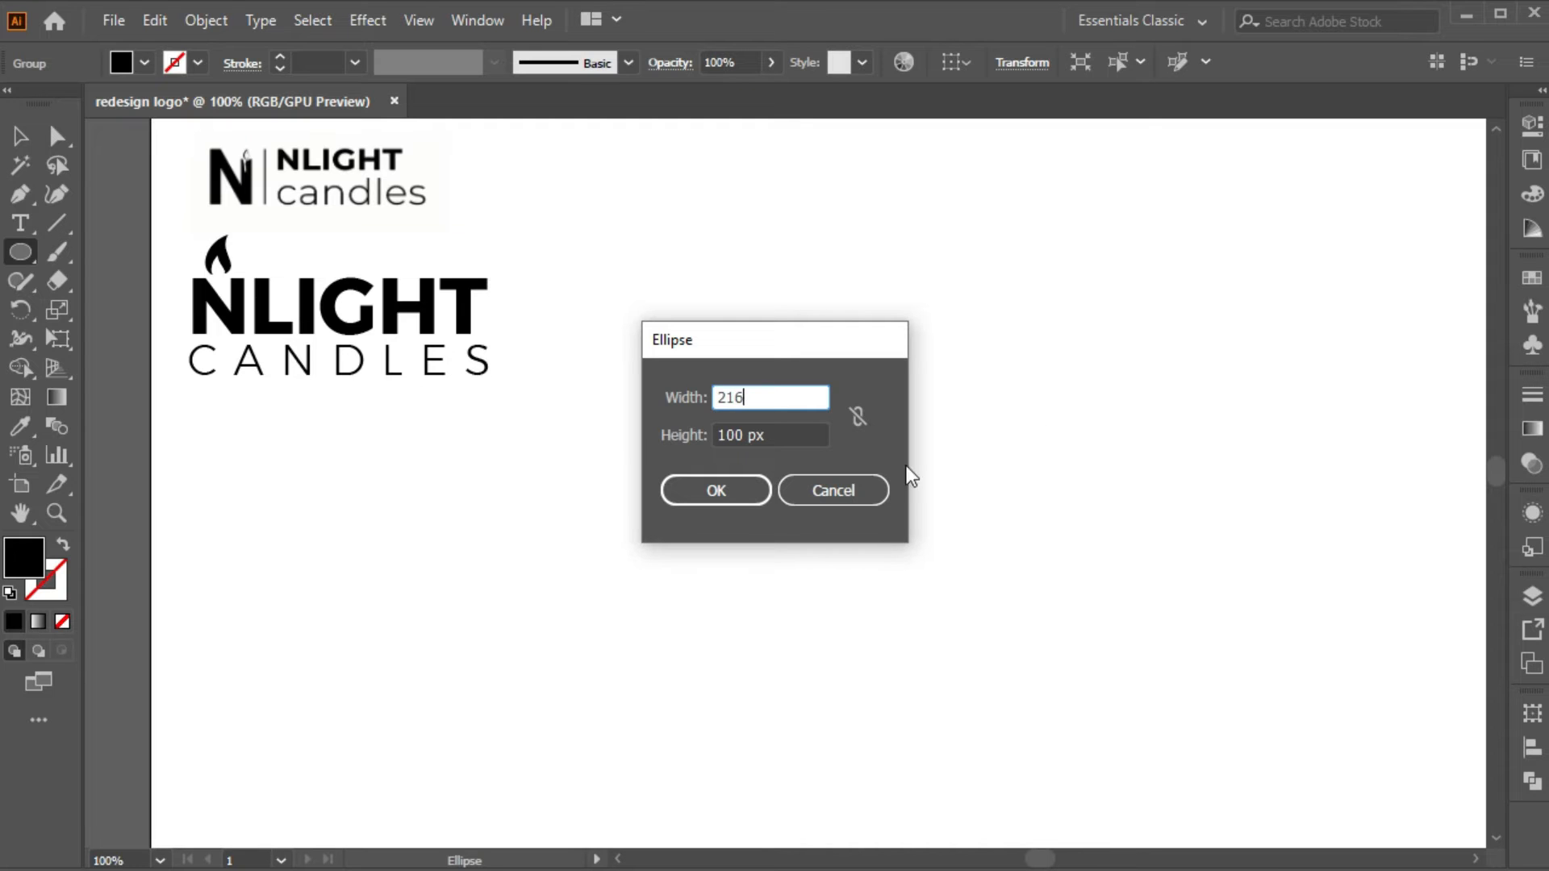
pyautogui.click(799, 431)
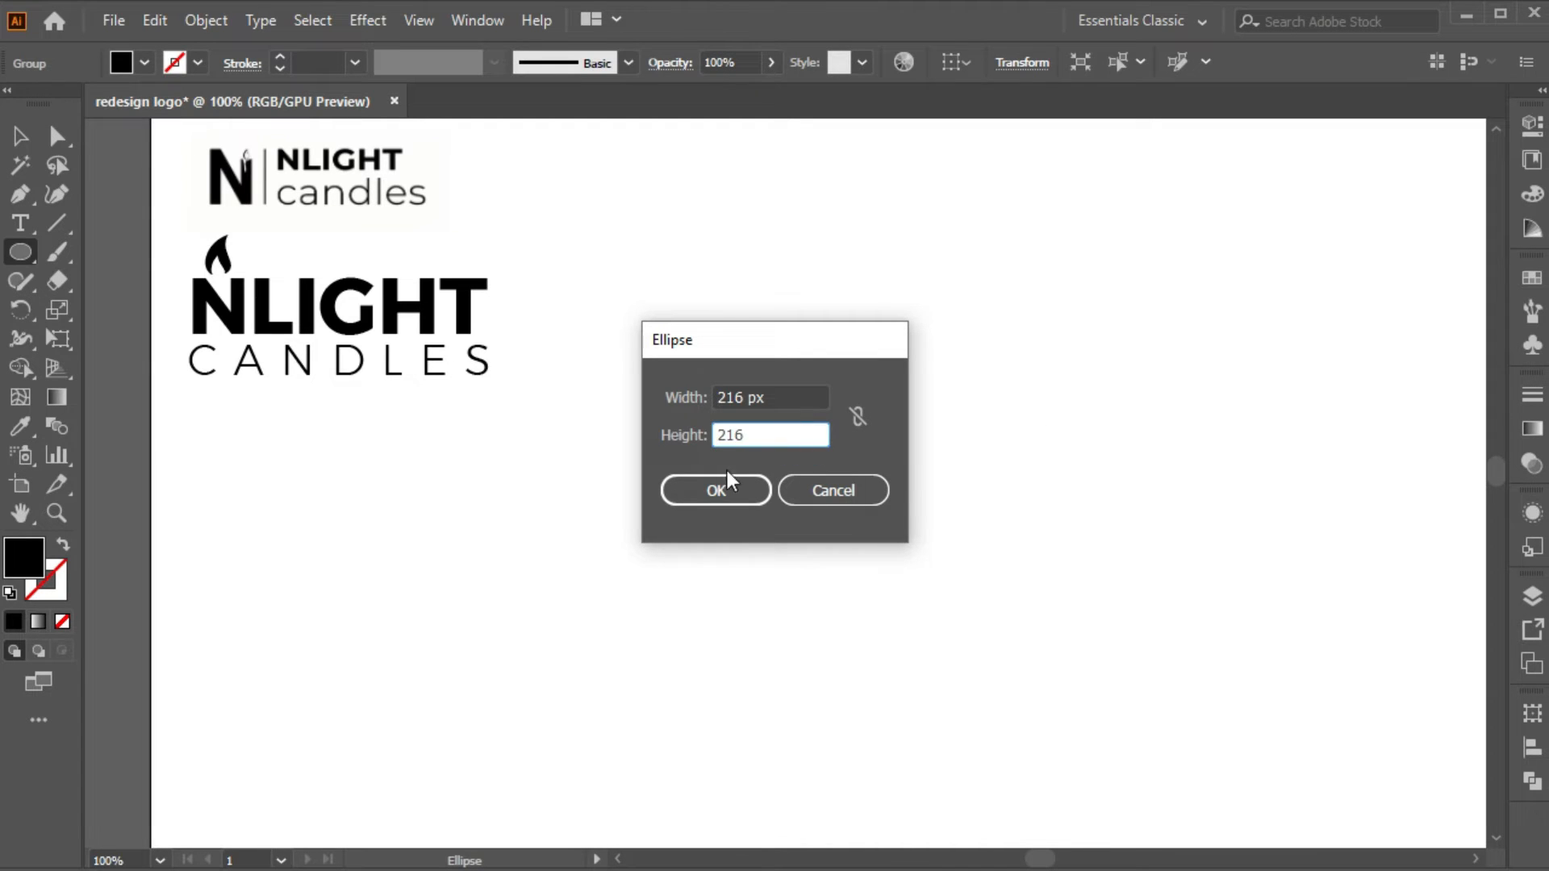
pyautogui.click(681, 490)
pyautogui.click(63, 549)
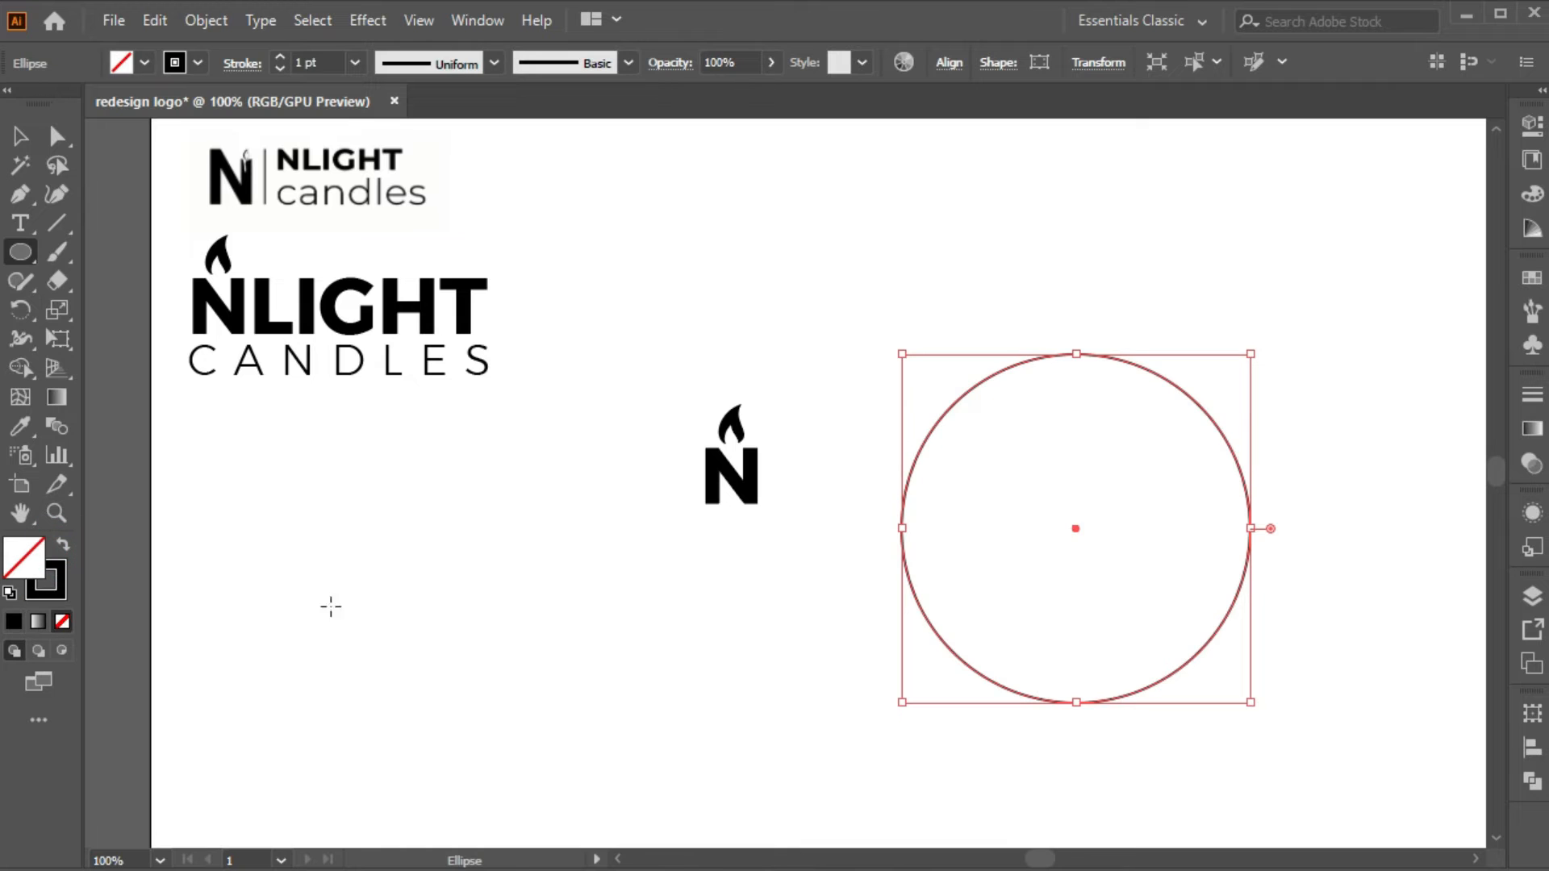
# Step: Add the text NLIGHT along the outside of the circle with the Type on a Path tool
pyautogui.moveTo(20, 223); pyautogui.dragTo(99, 284)
pyautogui.click(987, 374)
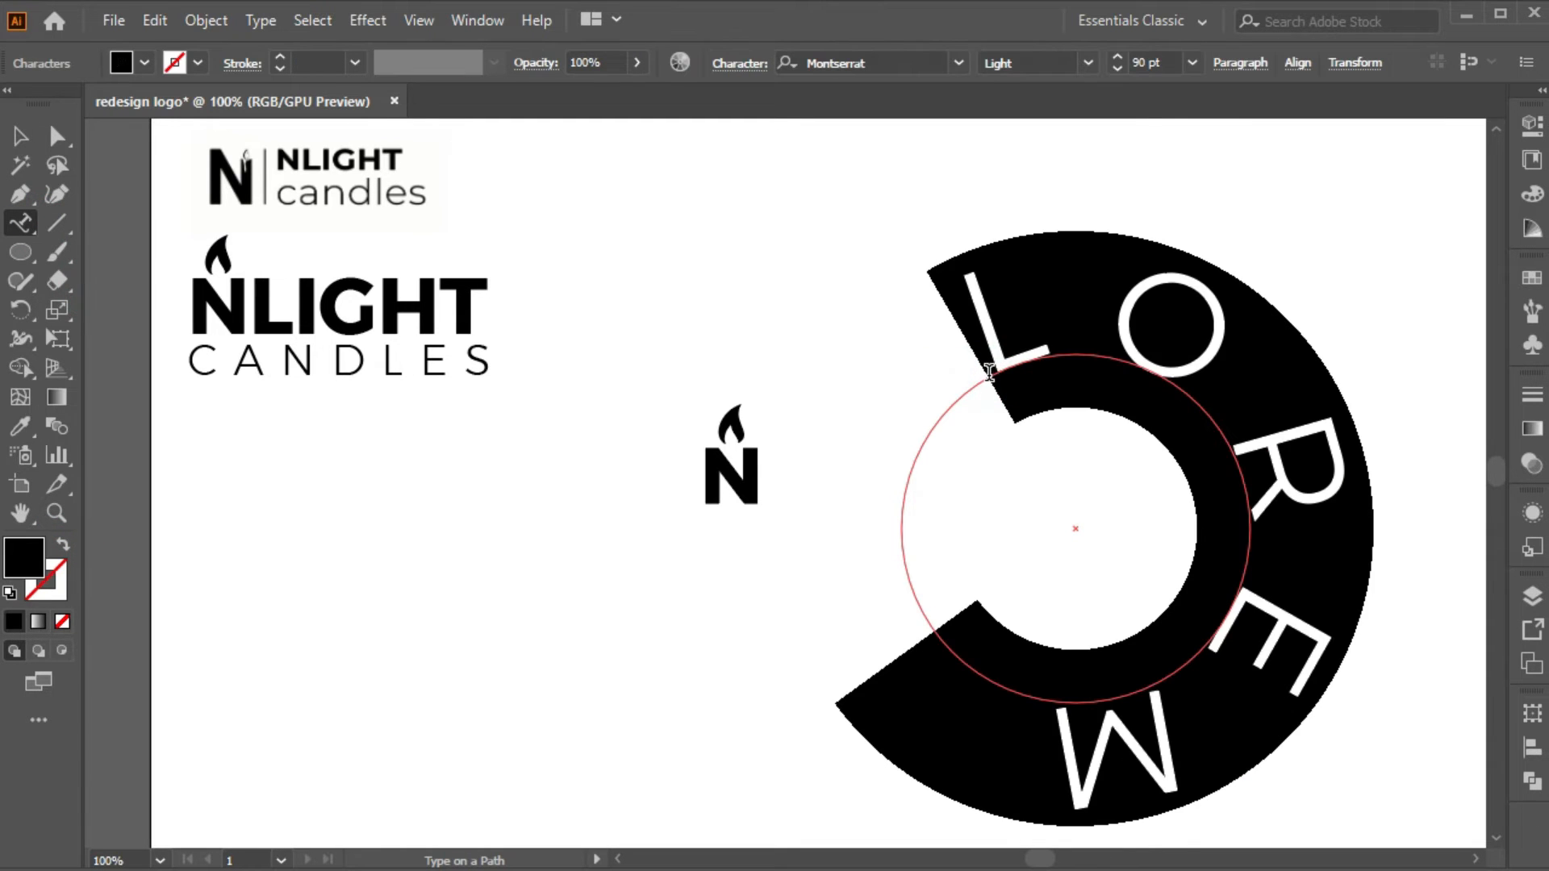
pyautogui.write('NLIGHT')
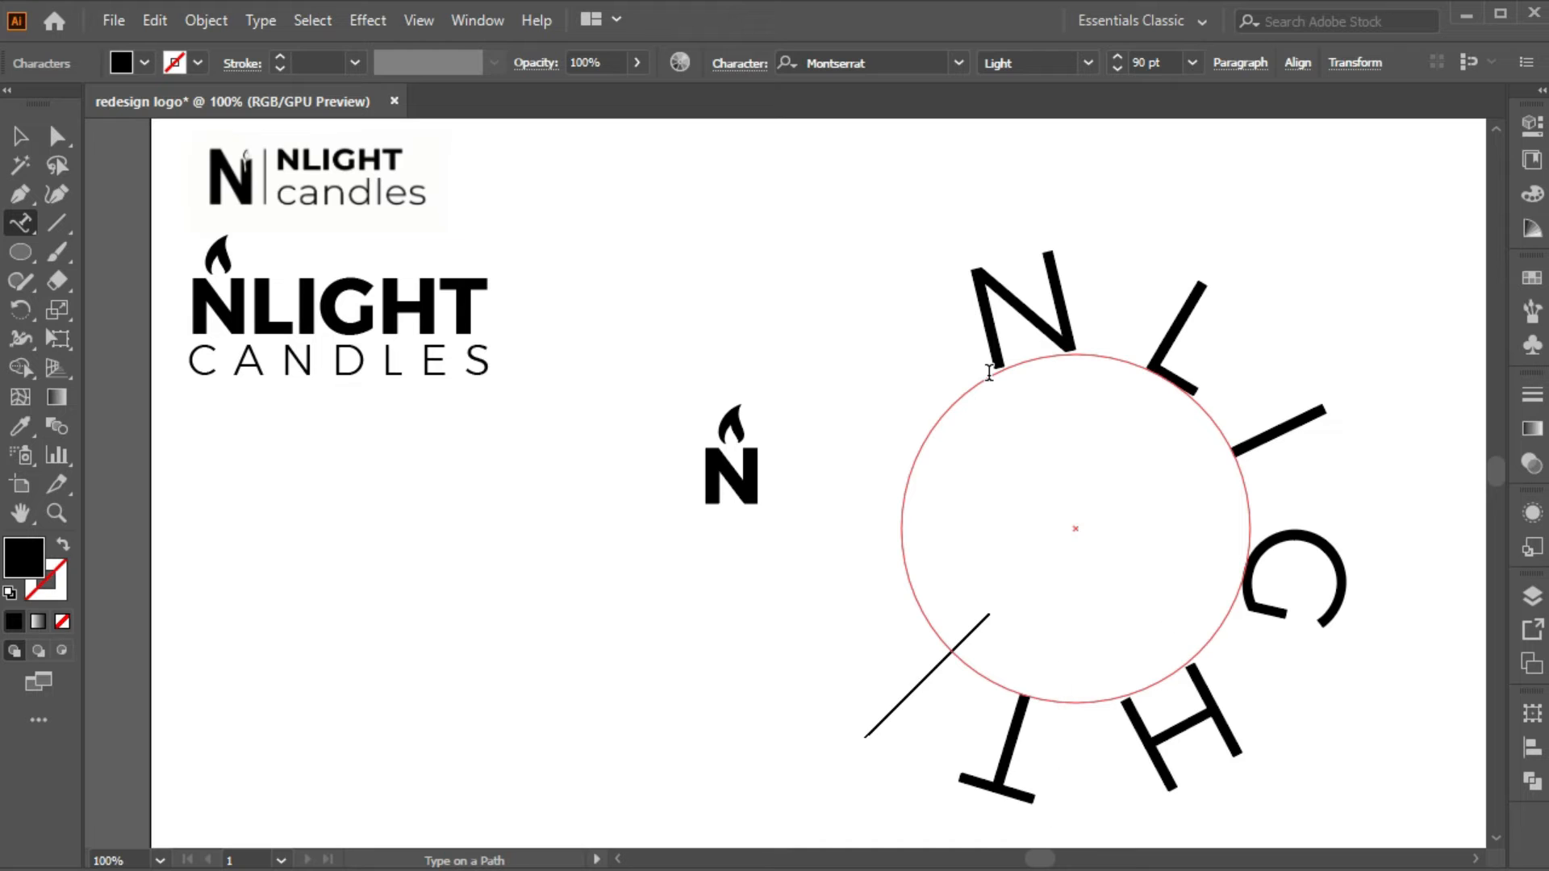
pyautogui.click(25, 146)
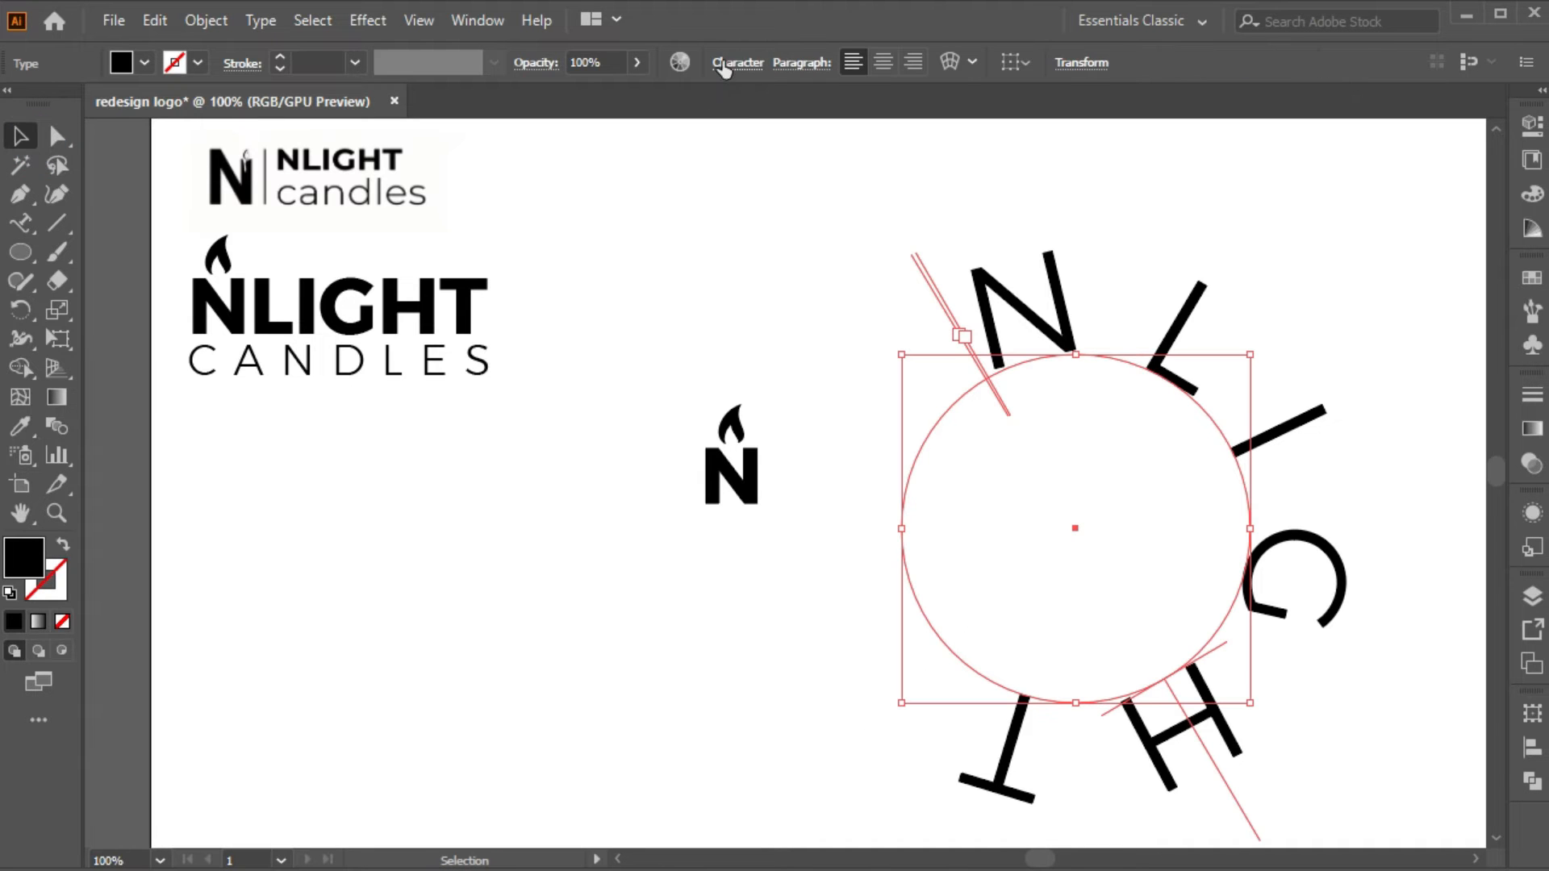
# Step: Format the curved NLIGHT text as 36 pt in the Bold style
pyautogui.click(729, 71)
pyautogui.click(603, 174)
pyautogui.click(637, 521)
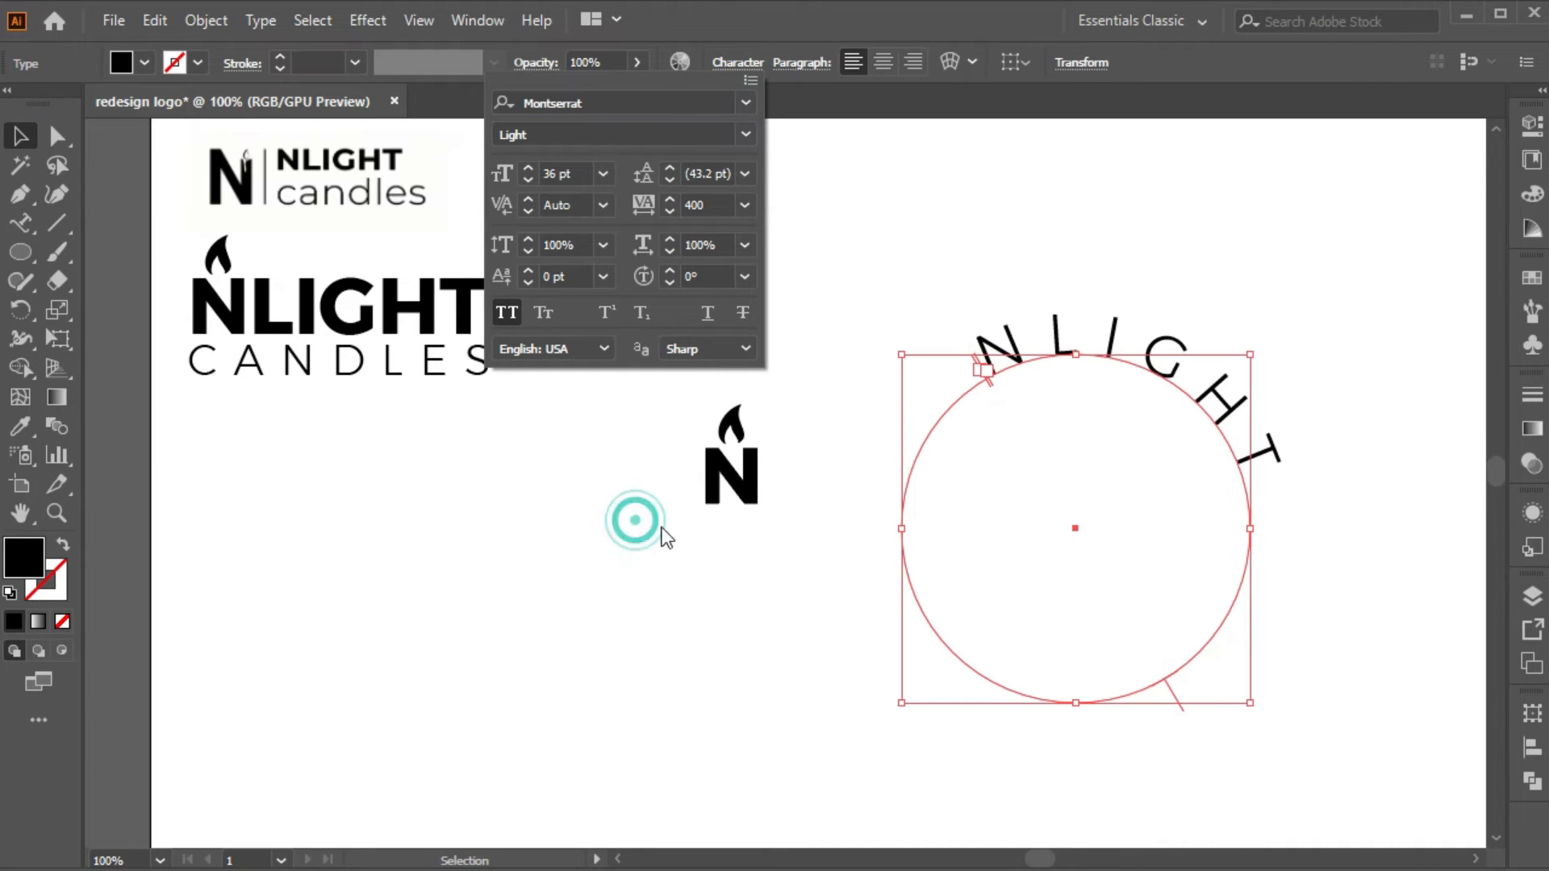
pyautogui.click(750, 135)
pyautogui.click(682, 479)
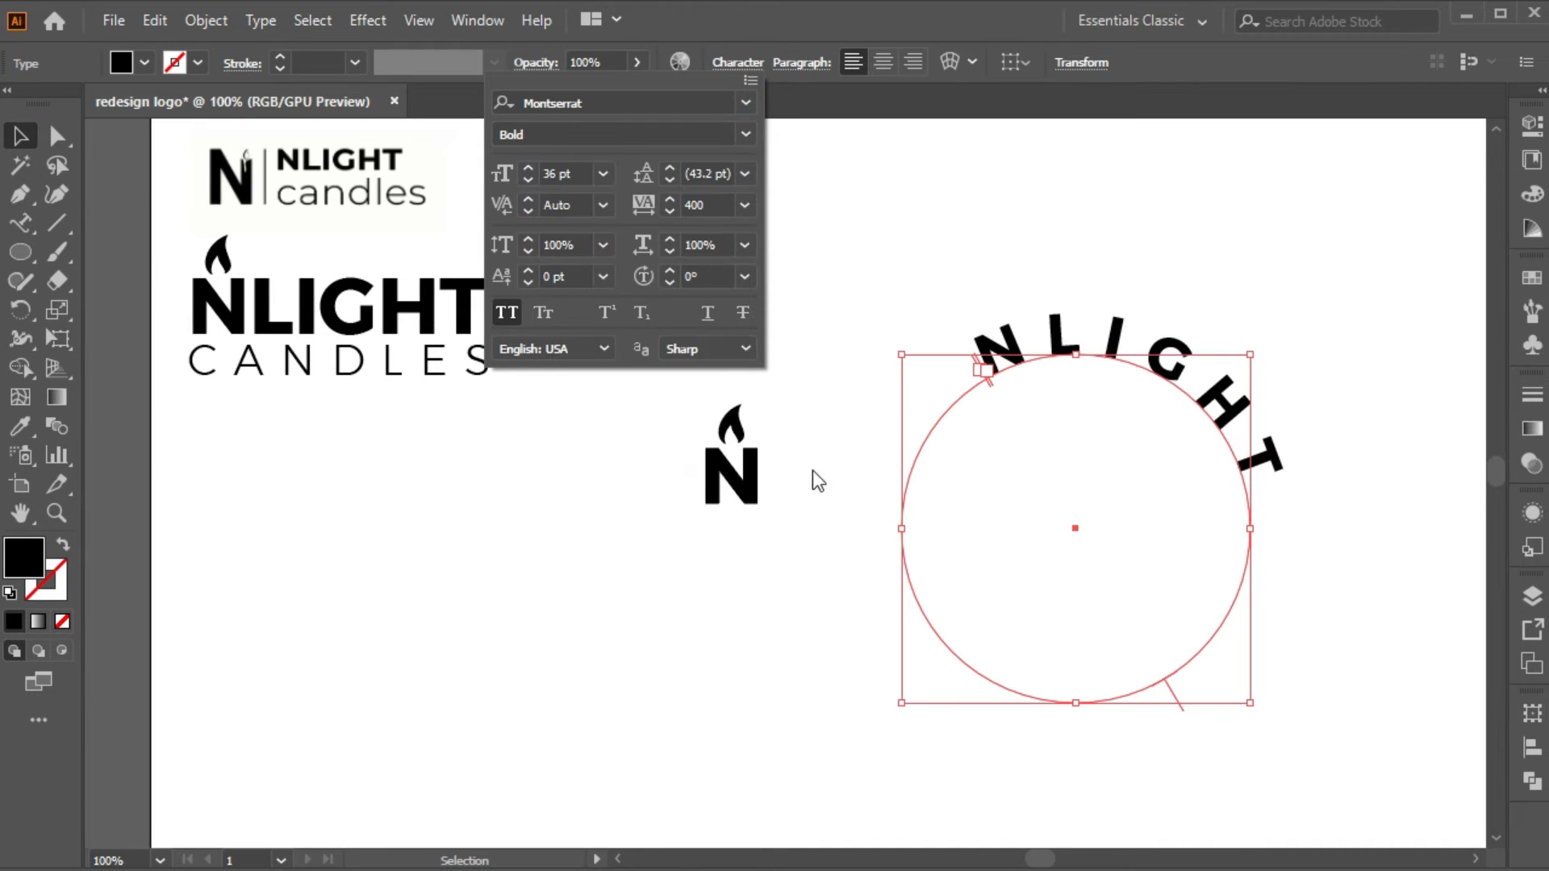
pyautogui.click(846, 178)
# Step: Center the circular NLIGHT text on the flame-topped N and rotate it so the word arches over the icon
pyautogui.click(724, 456)
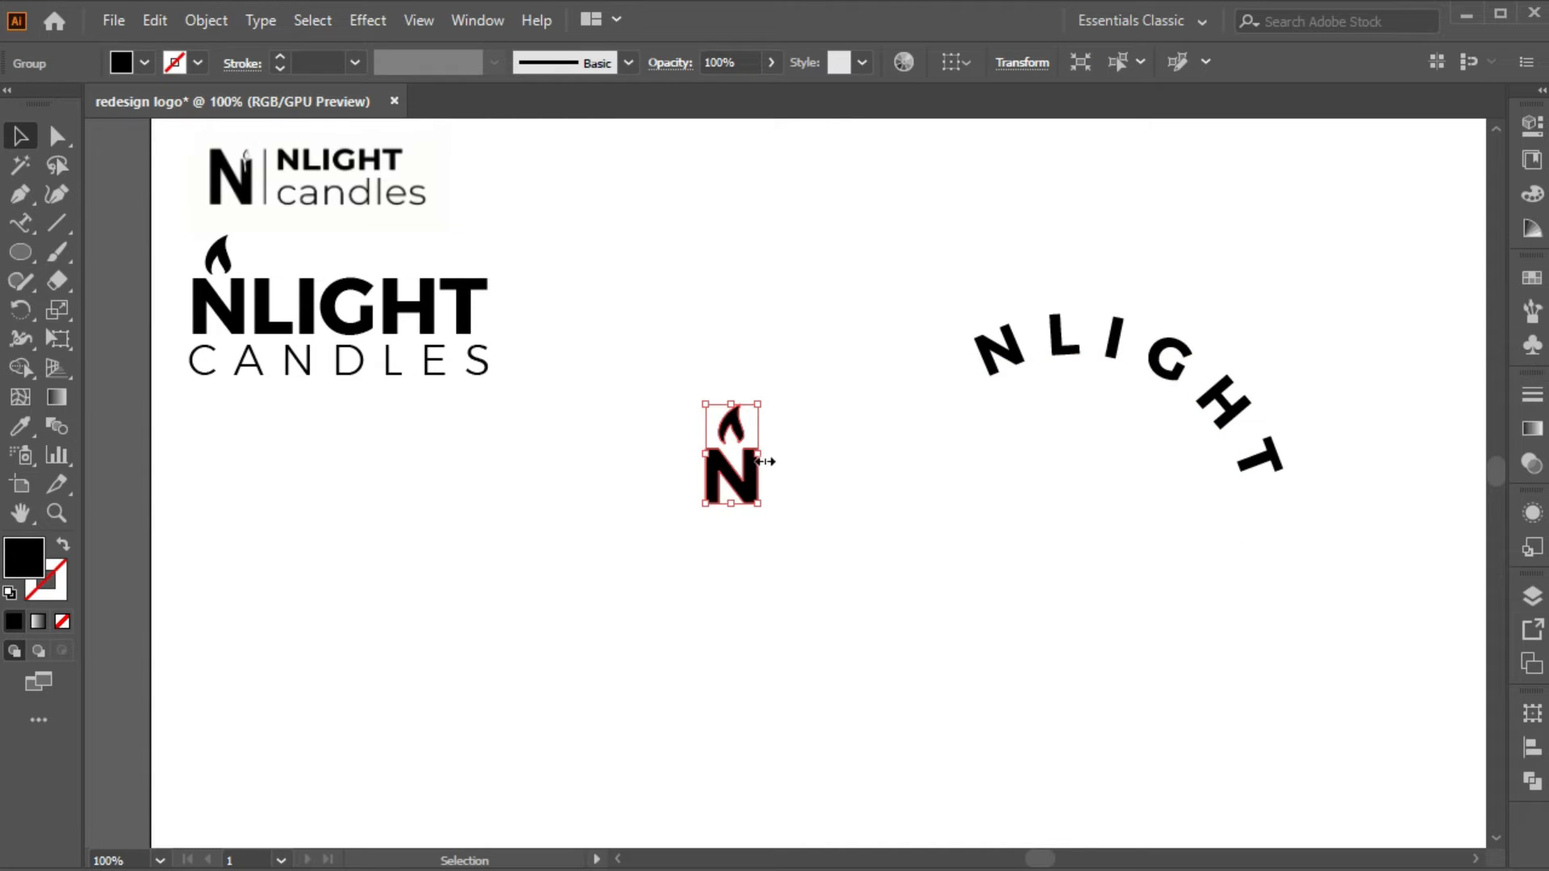
pyautogui.click(1113, 335)
pyautogui.moveTo(1226, 399); pyautogui.dragTo(883, 347)
pyautogui.moveTo(927, 284); pyautogui.dragTo(827, 289)
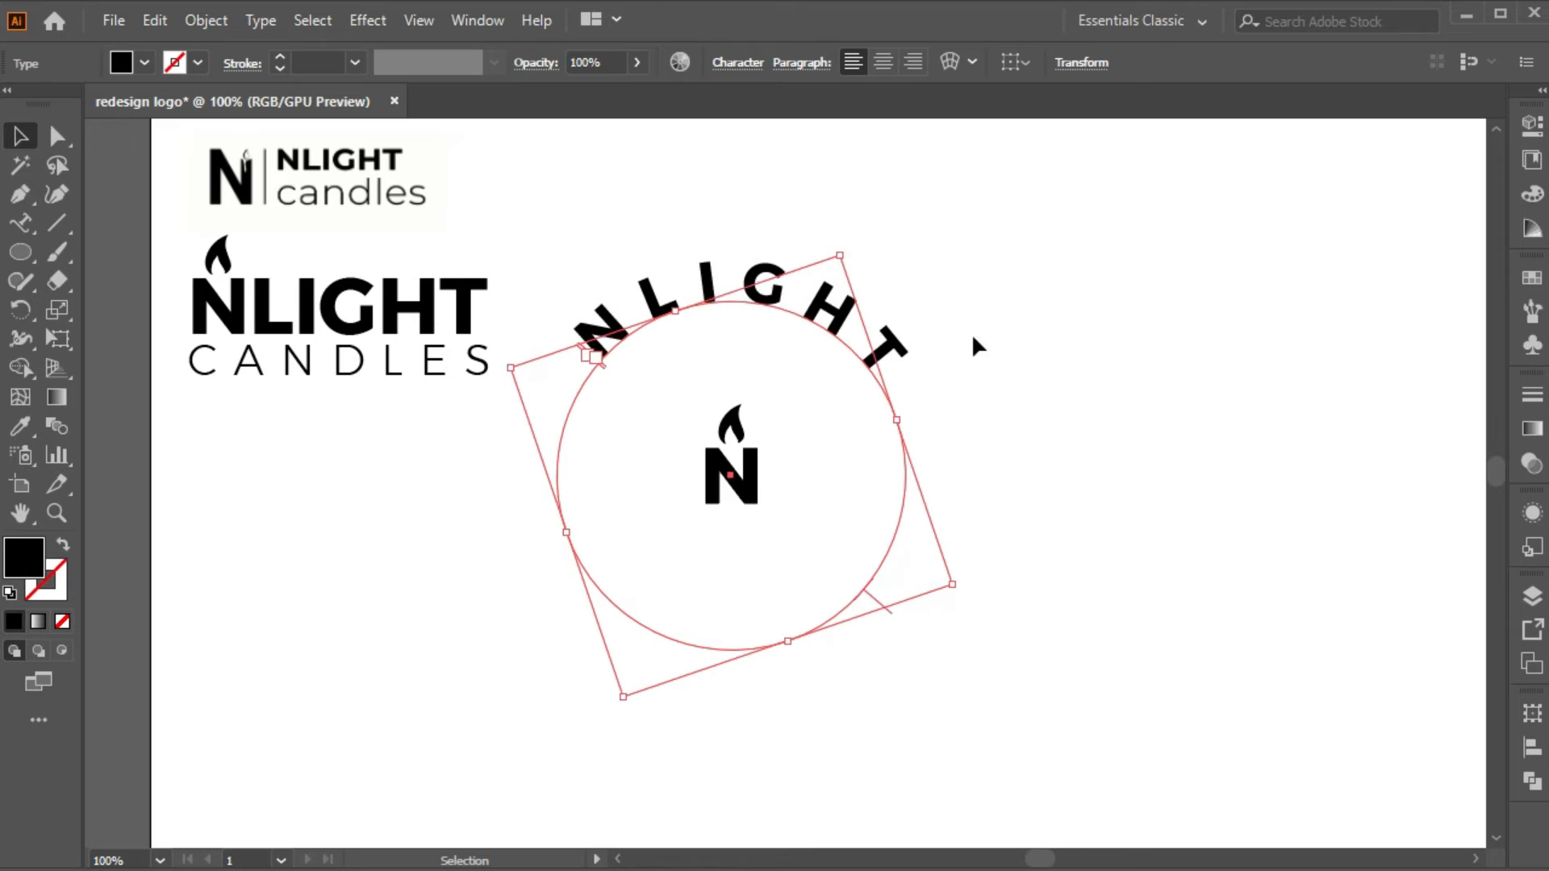
pyautogui.click(971, 328)
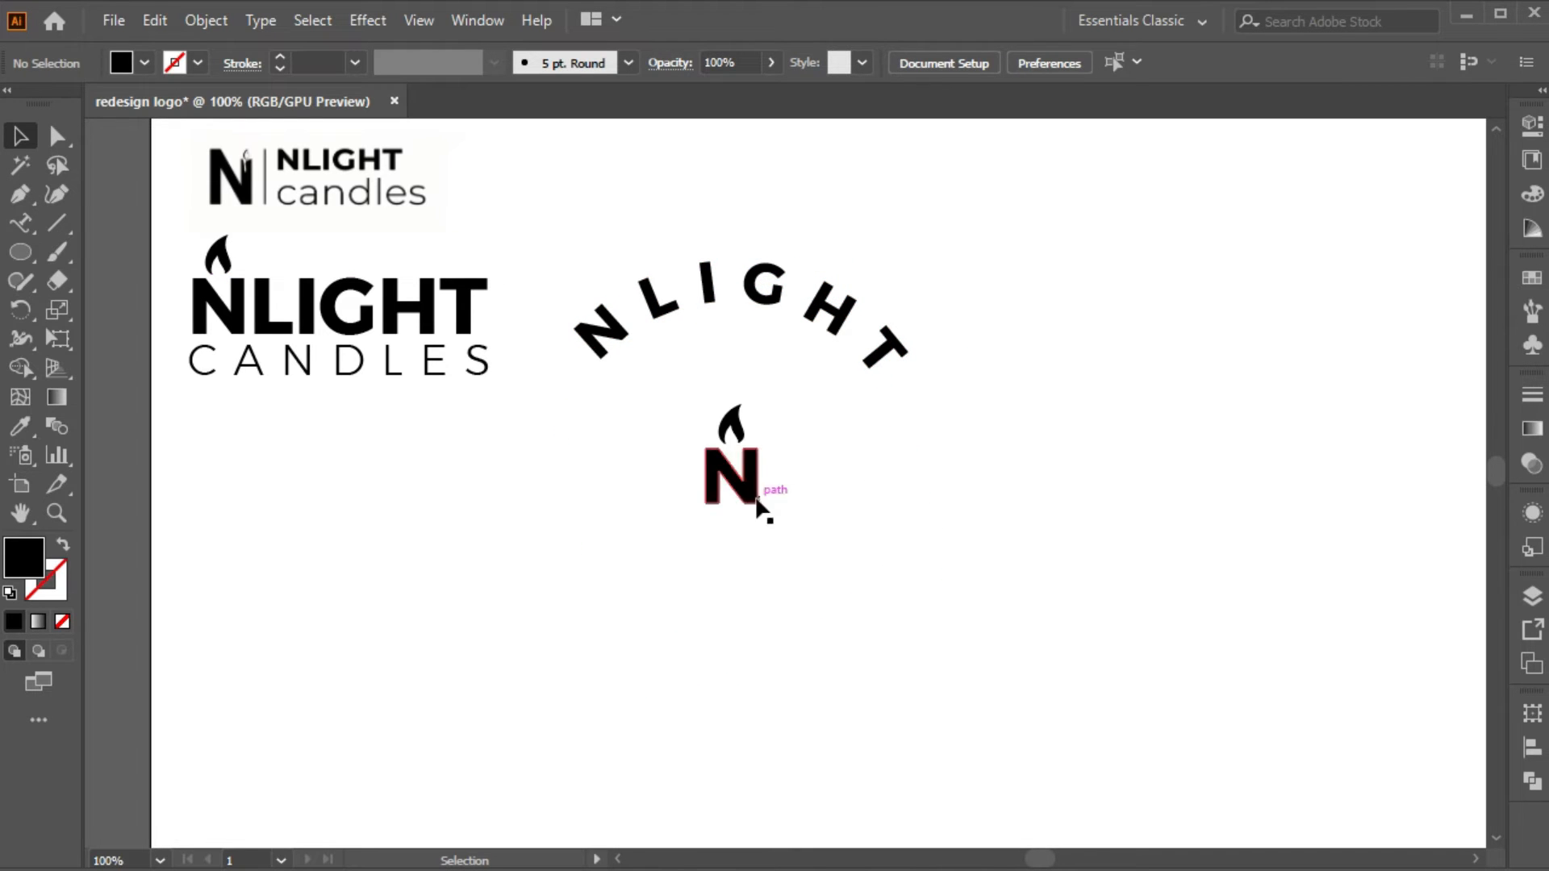
# Step: Scale up the N and its flame slightly from their center inside the text circle
pyautogui.click(752, 487)
pyautogui.moveTo(758, 456); pyautogui.dragTo(768, 456)
pyautogui.click(865, 476)
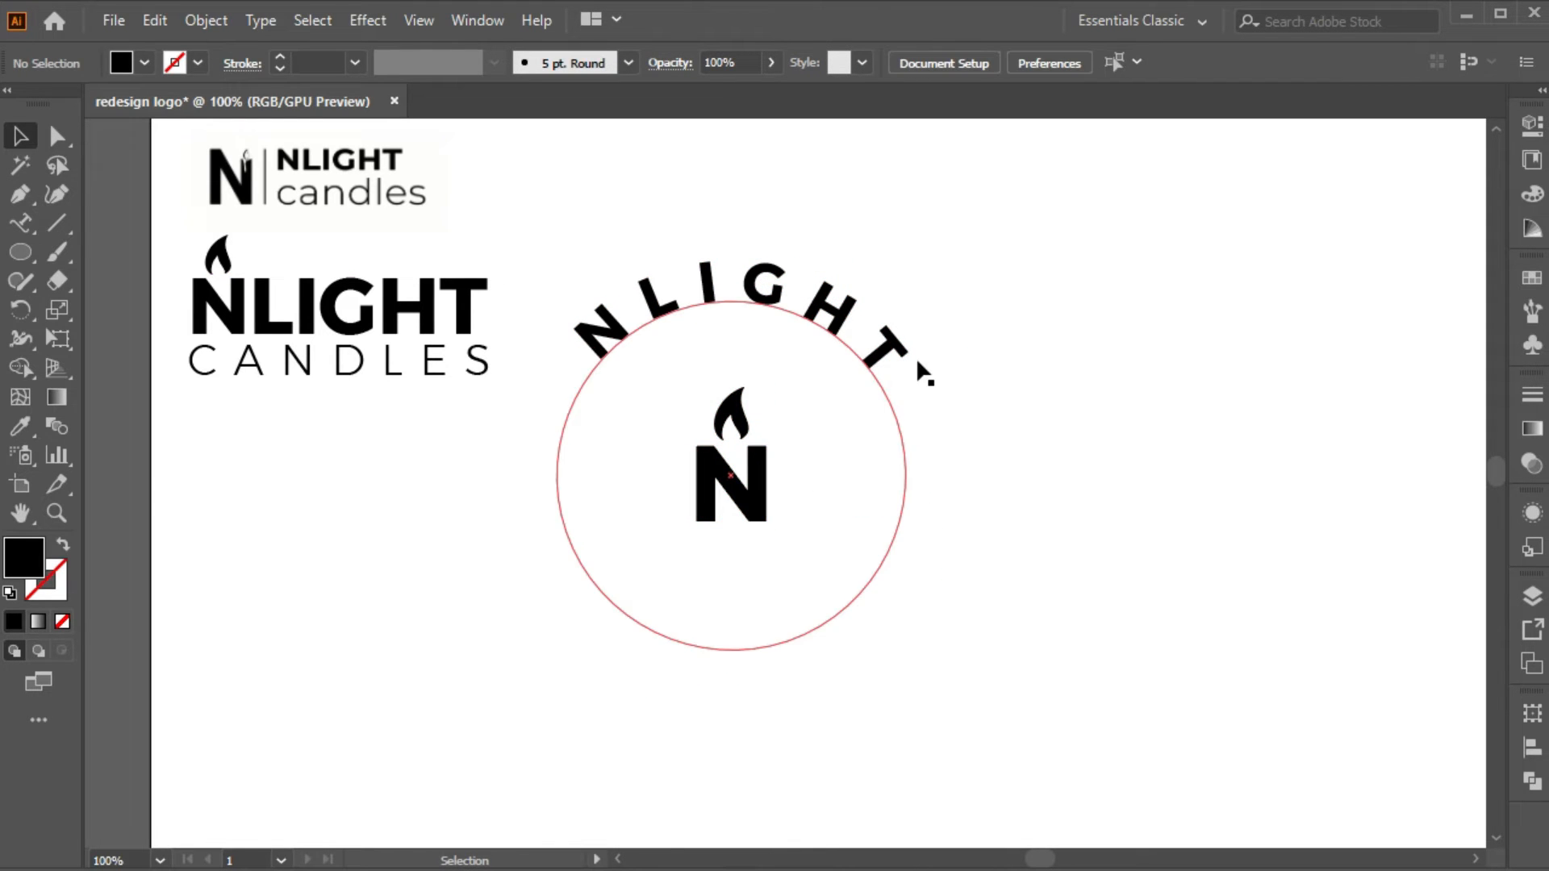
# Step: Duplicate the curved NLIGHT text beside the icon and replace the copy's wording with CANDLES
pyautogui.moveTo(909, 520); pyautogui.dragTo(1323, 513)
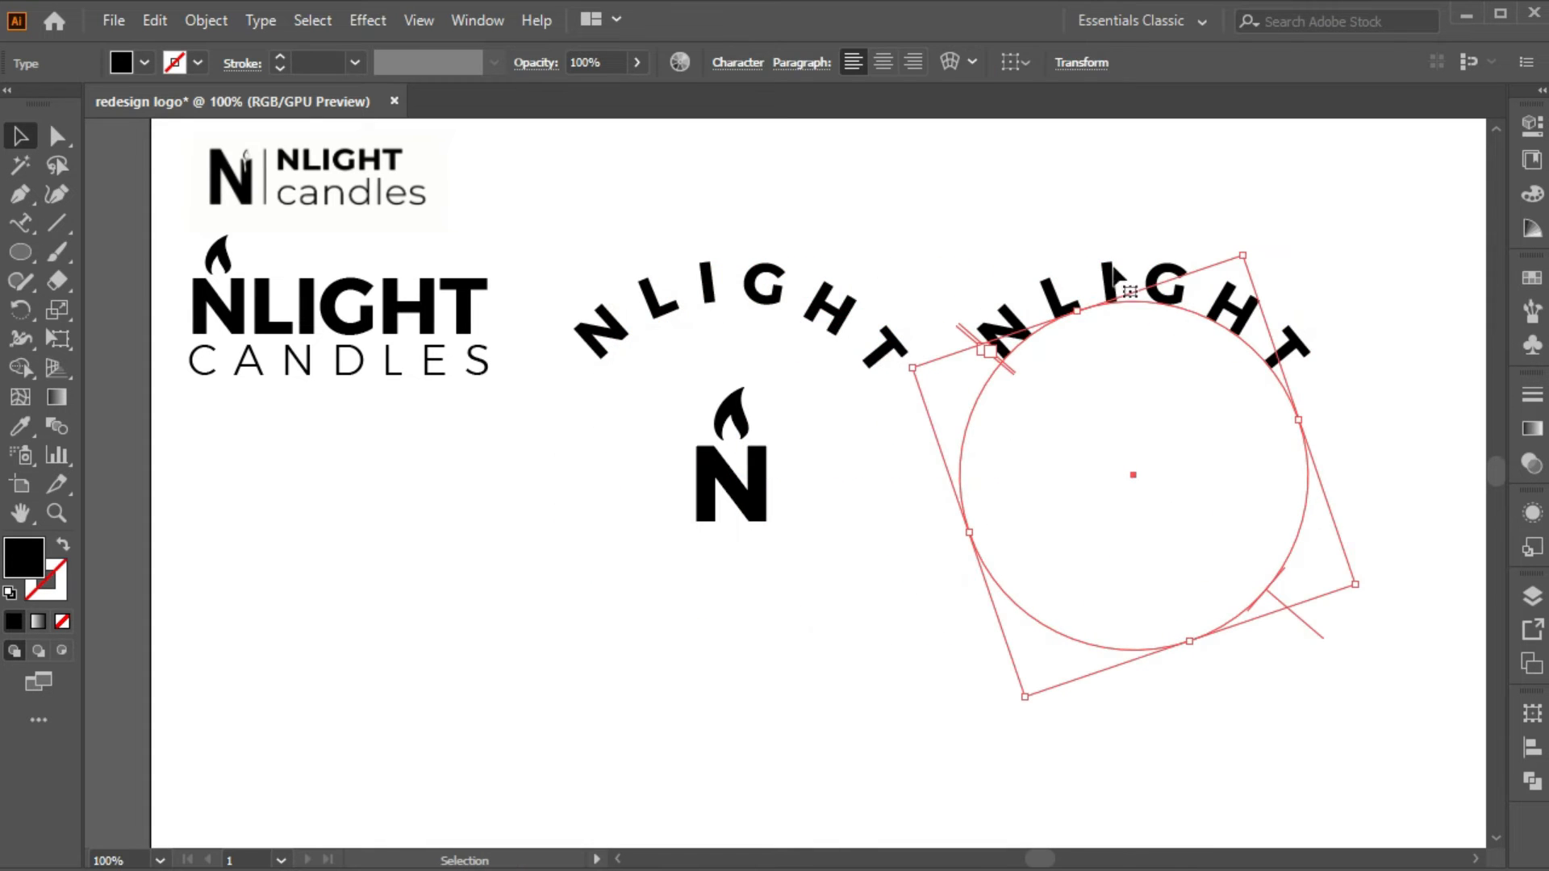
pyautogui.doubleClick(1168, 294)
pyautogui.moveTo(1180, 308); pyautogui.dragTo(1003, 343)
pyautogui.hotkey('ctrl', 'a')
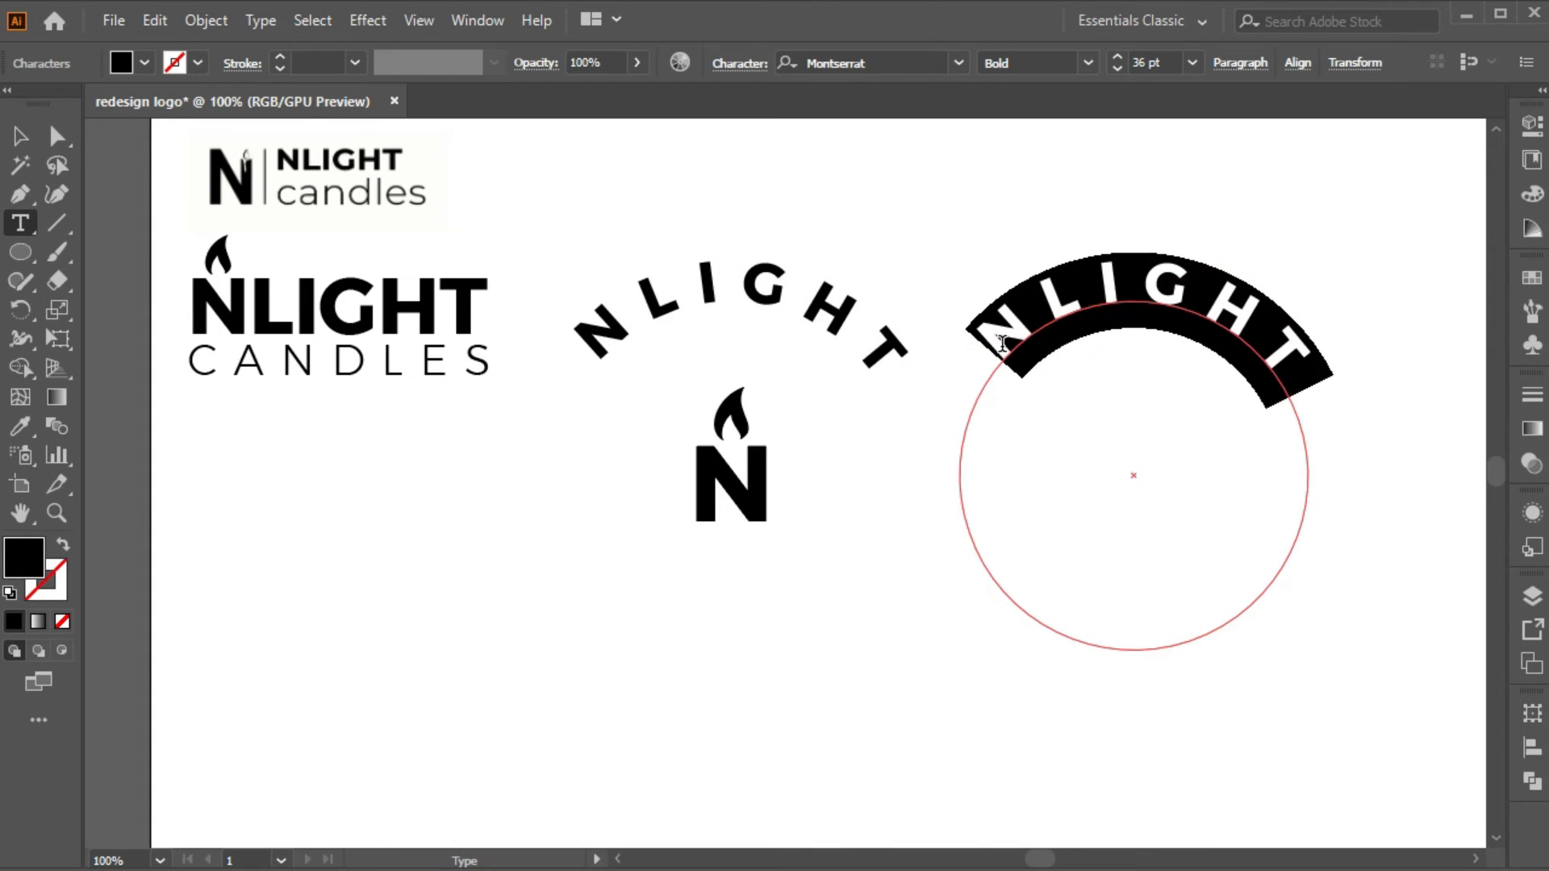
pyautogui.write('CANDLES')
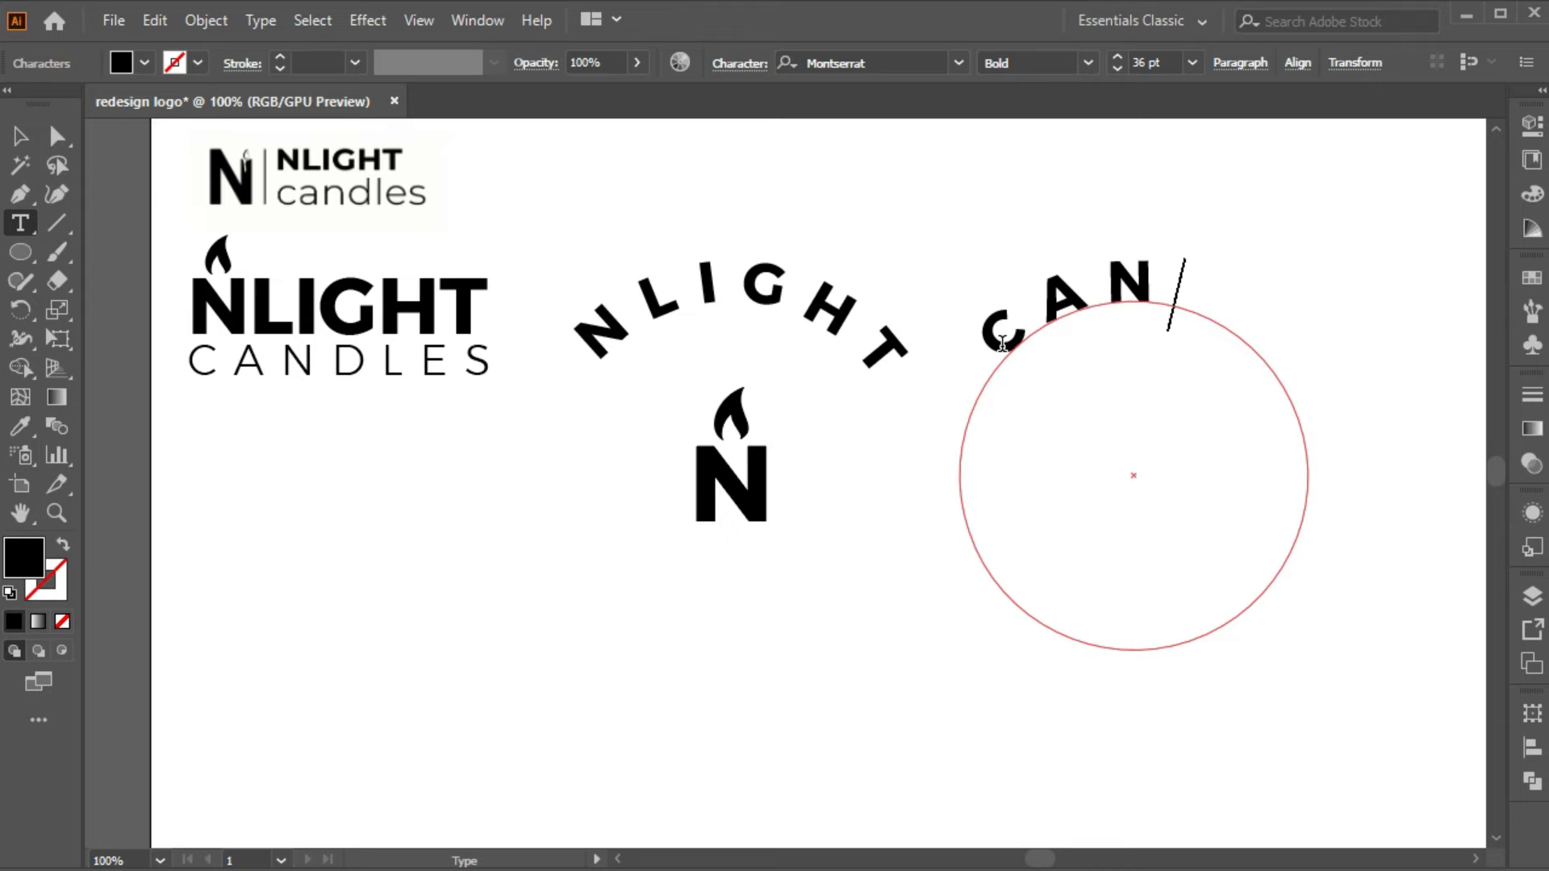
pyautogui.click(26, 139)
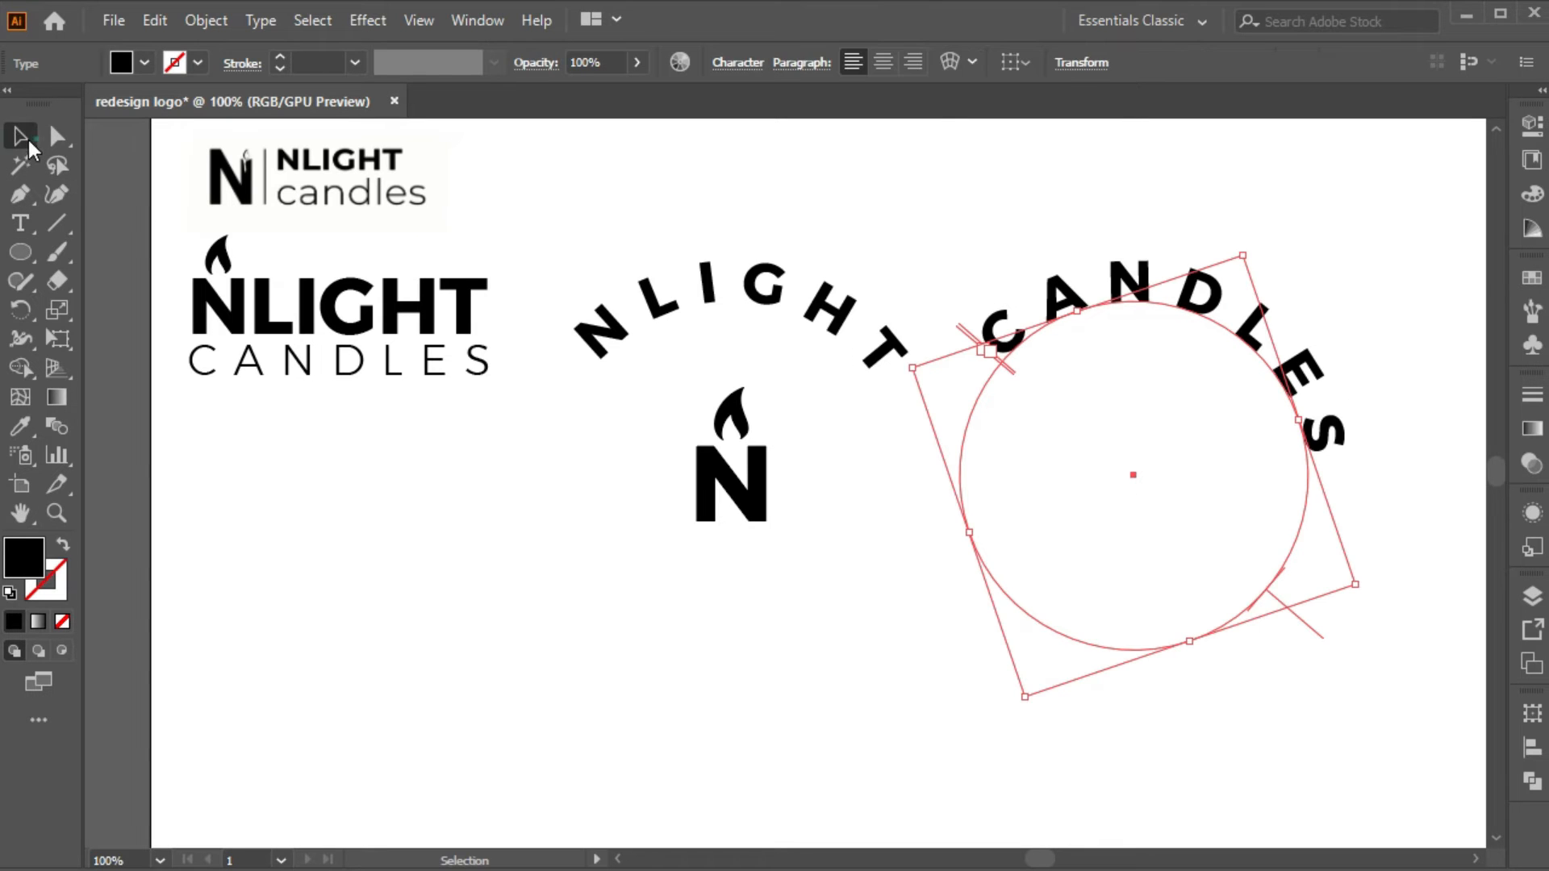
# Step: Flip the curved CANDLES text to the inside of its path, center it on the icon and rotate it beneath the N
pyautogui.moveTo(1320, 631); pyautogui.dragTo(1068, 631)
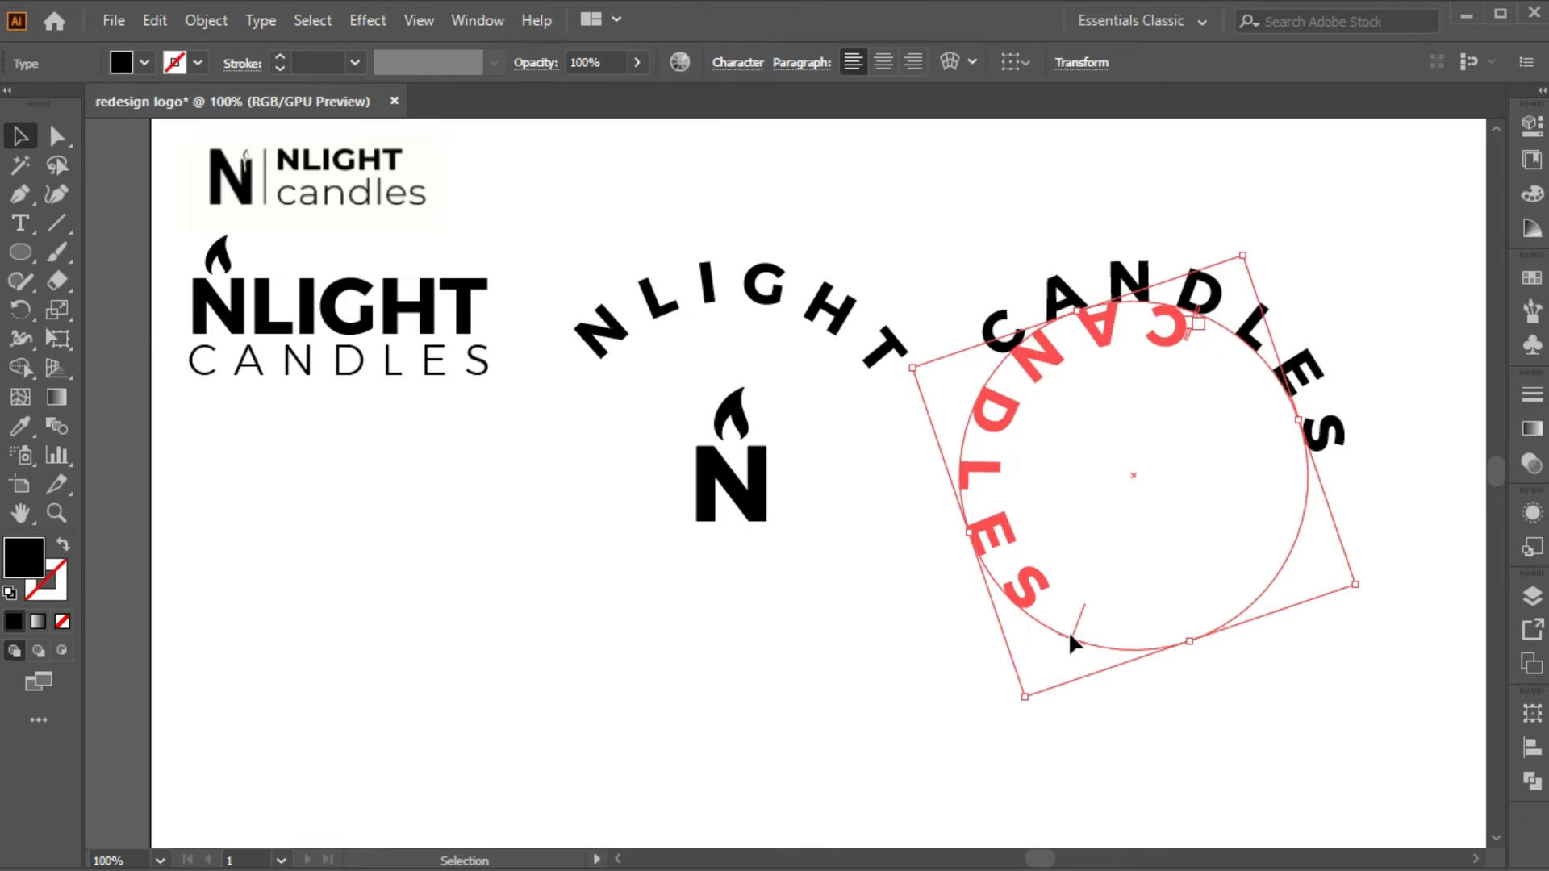
pyautogui.moveTo(1081, 357); pyautogui.dragTo(650, 337)
pyautogui.moveTo(954, 639); pyautogui.dragTo(724, 308)
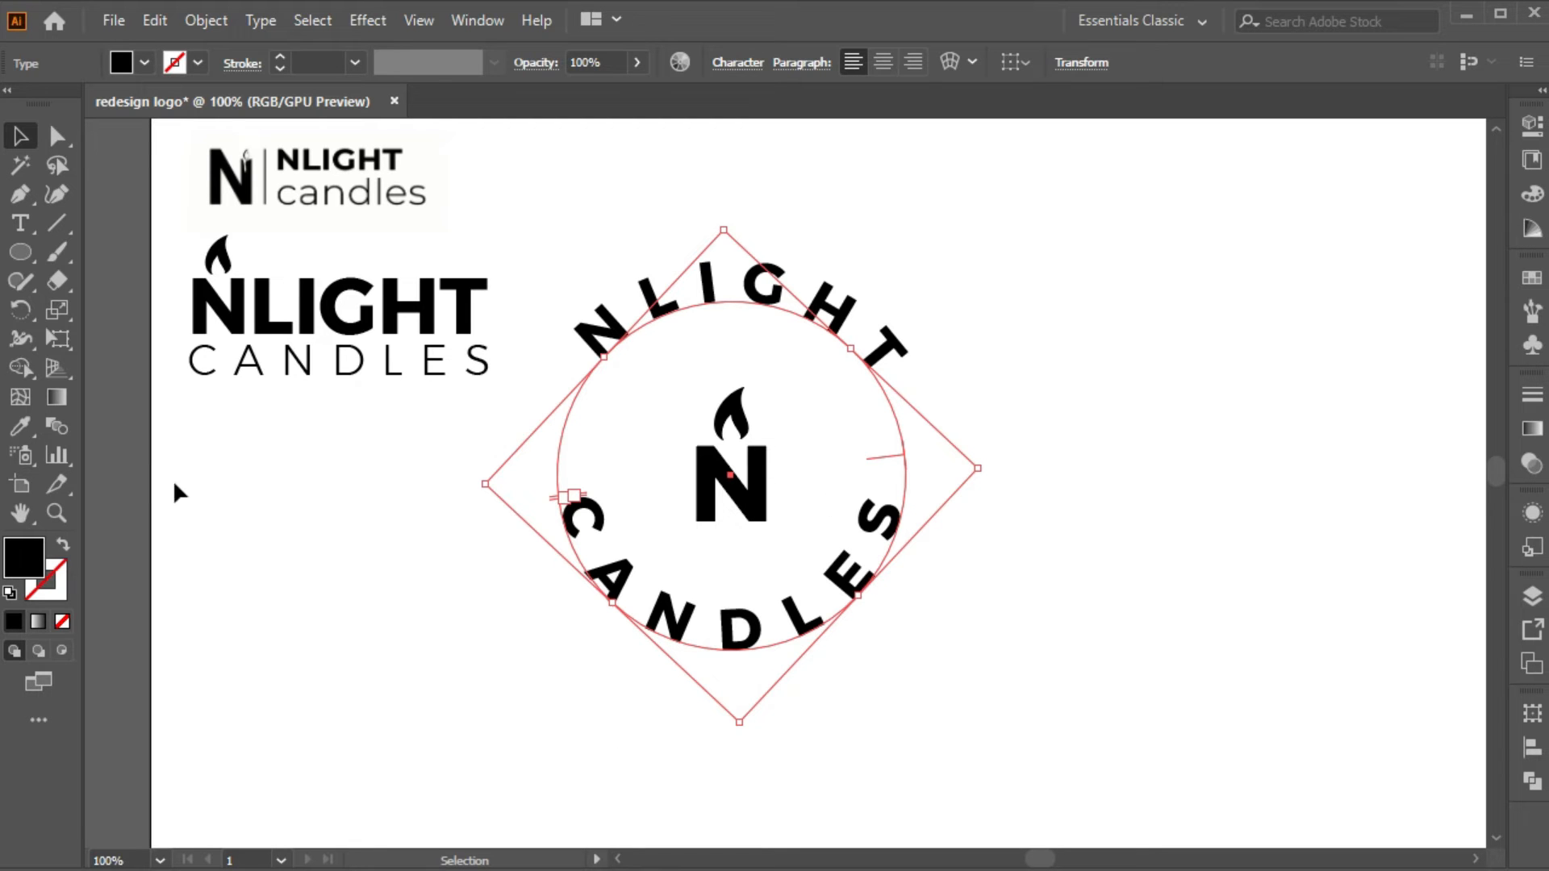
# Step: Apply the light style of the straight CANDLES line to the curved CANDLES text and rotate it to center it below the N
pyautogui.click(22, 427)
pyautogui.click(286, 363)
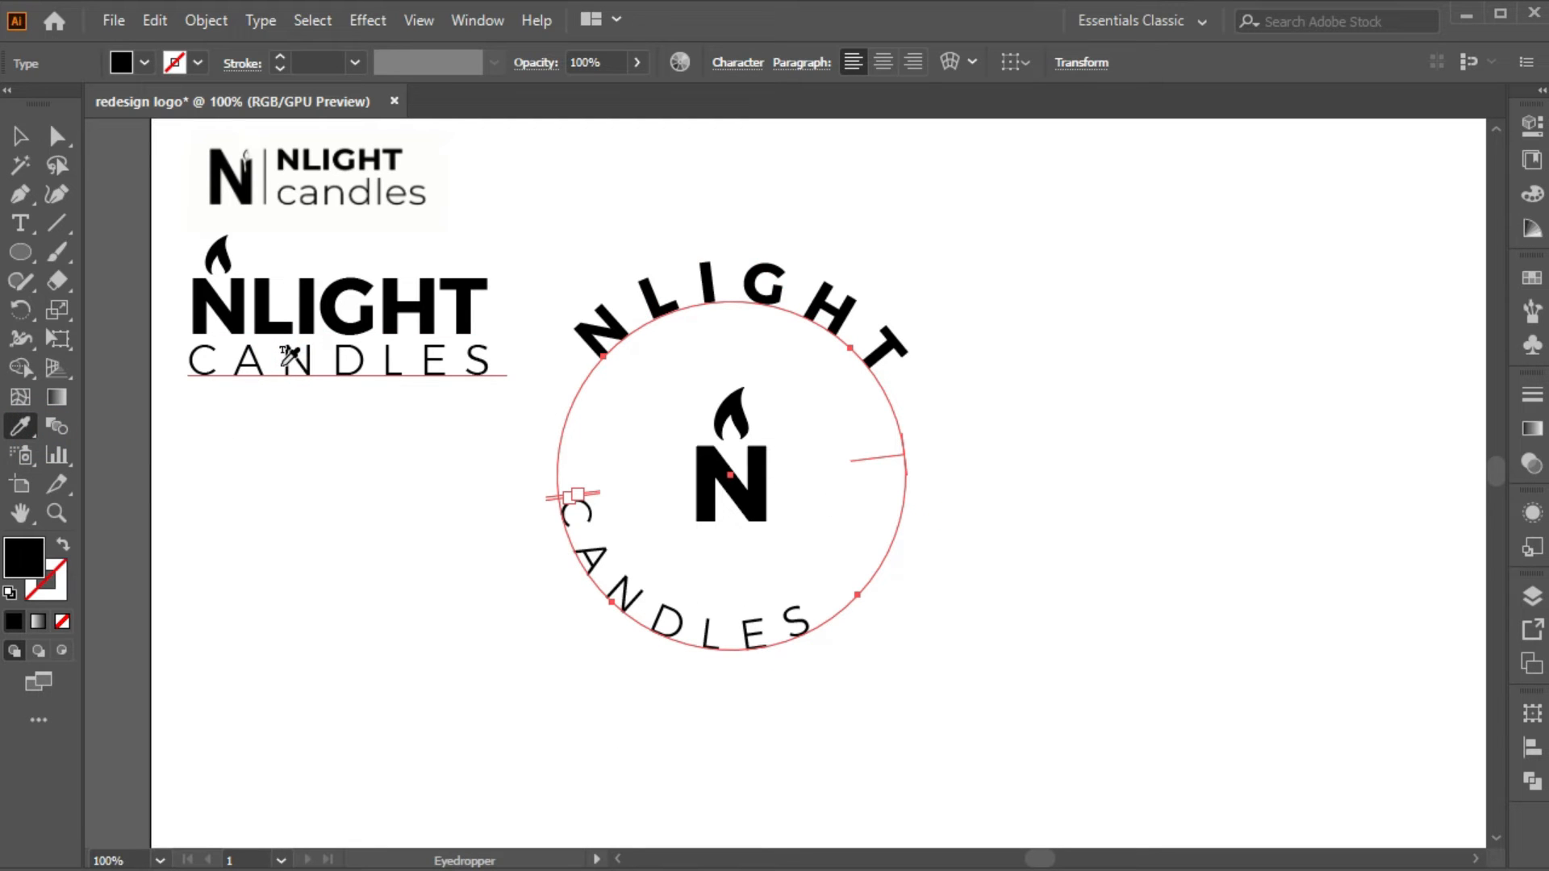
pyautogui.press('v')
pyautogui.moveTo(993, 467); pyautogui.dragTo(904, 370)
pyautogui.click(995, 470)
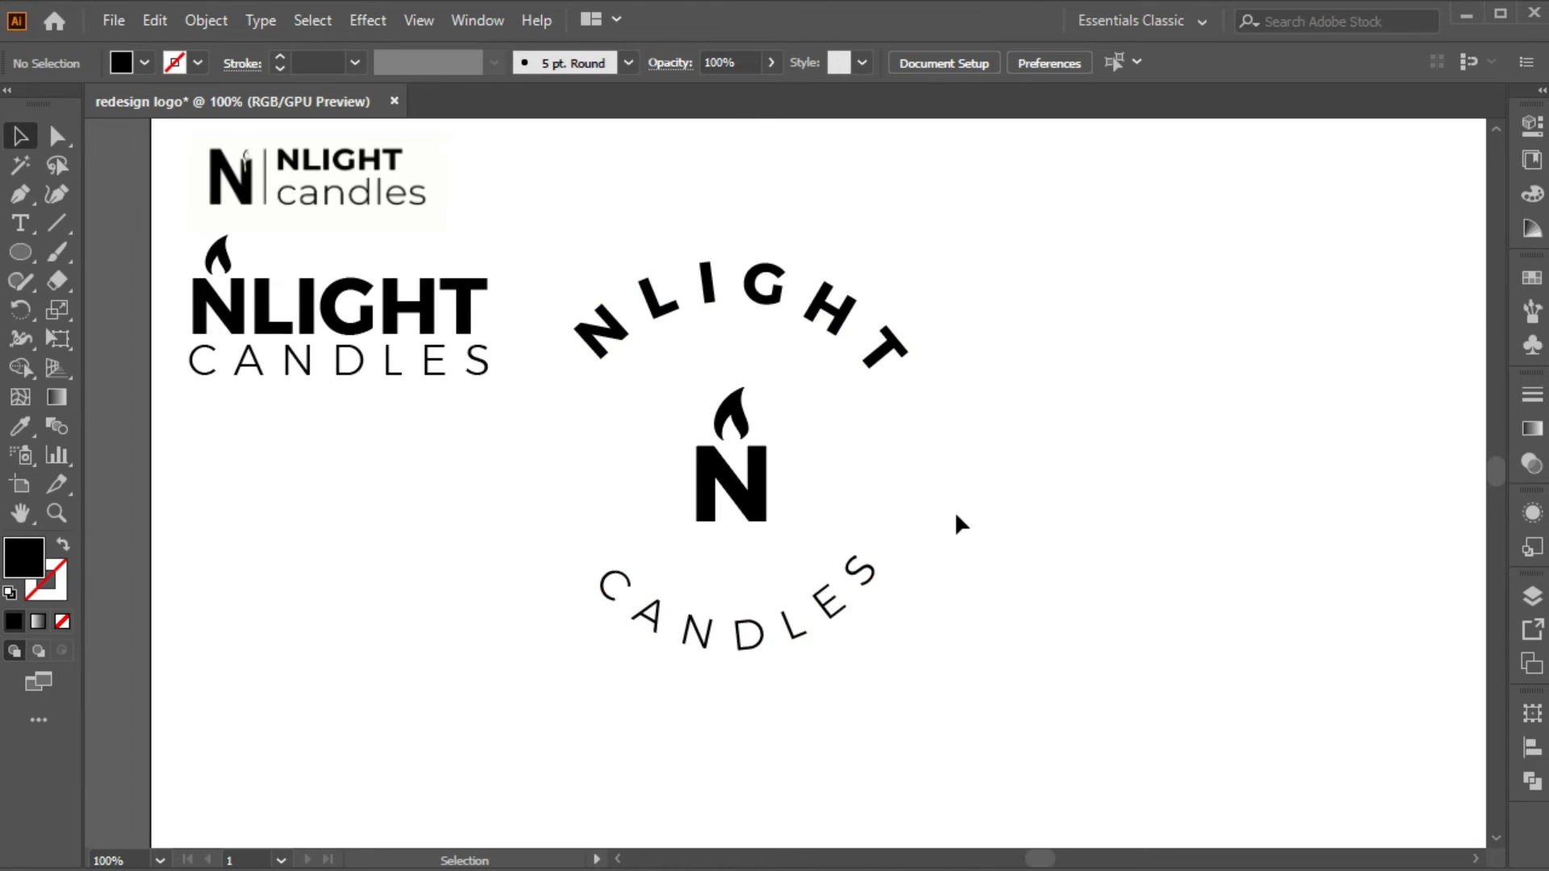
pyautogui.click(806, 573)
pyautogui.click(756, 66)
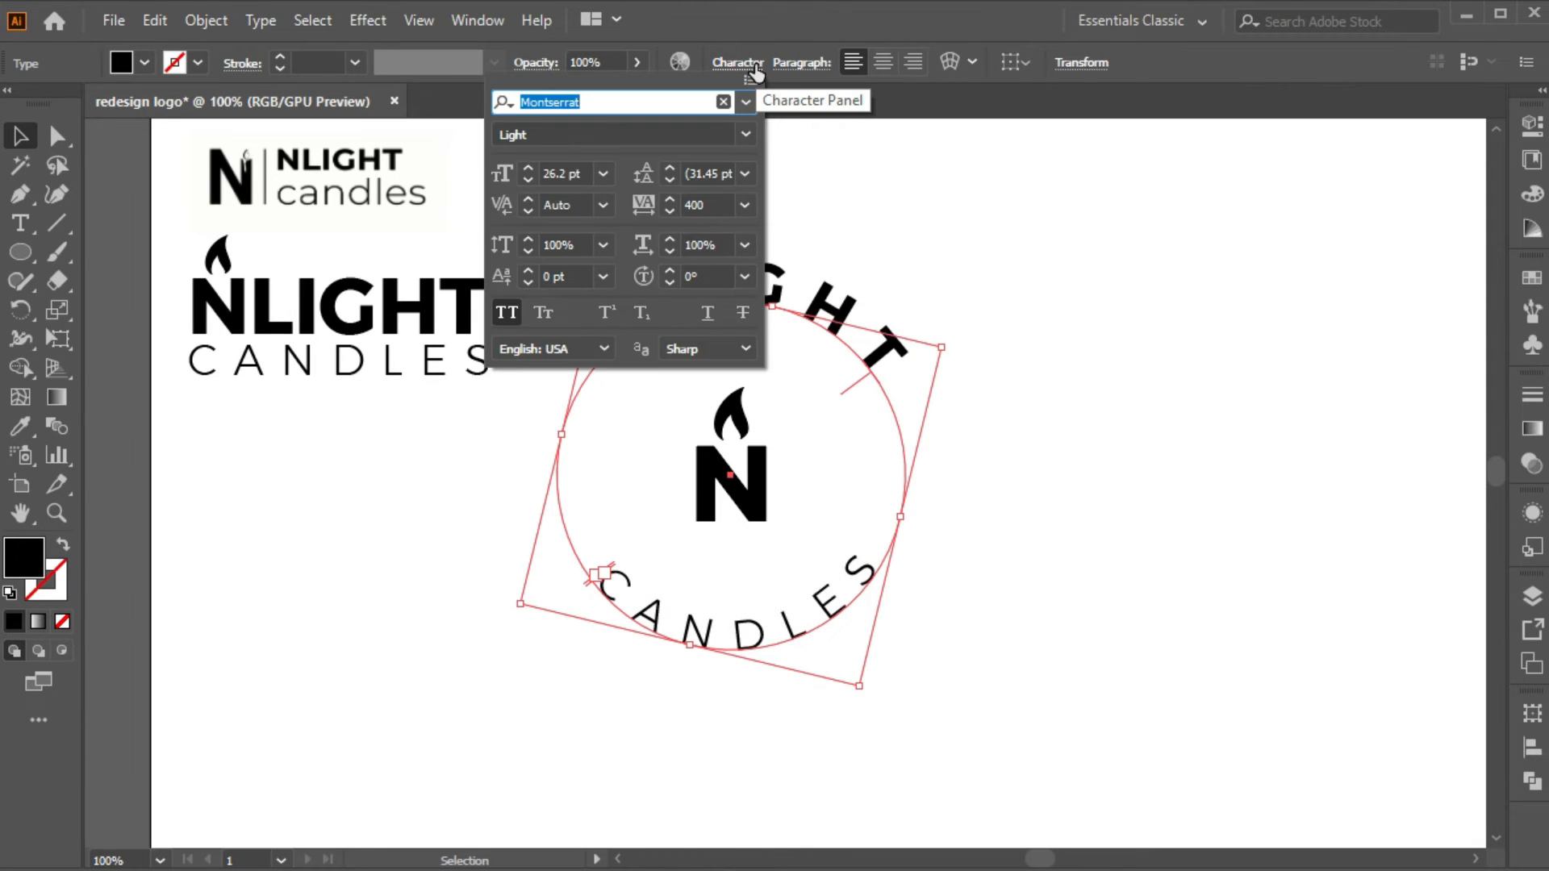
pyautogui.click(999, 184)
pyautogui.click(1104, 369)
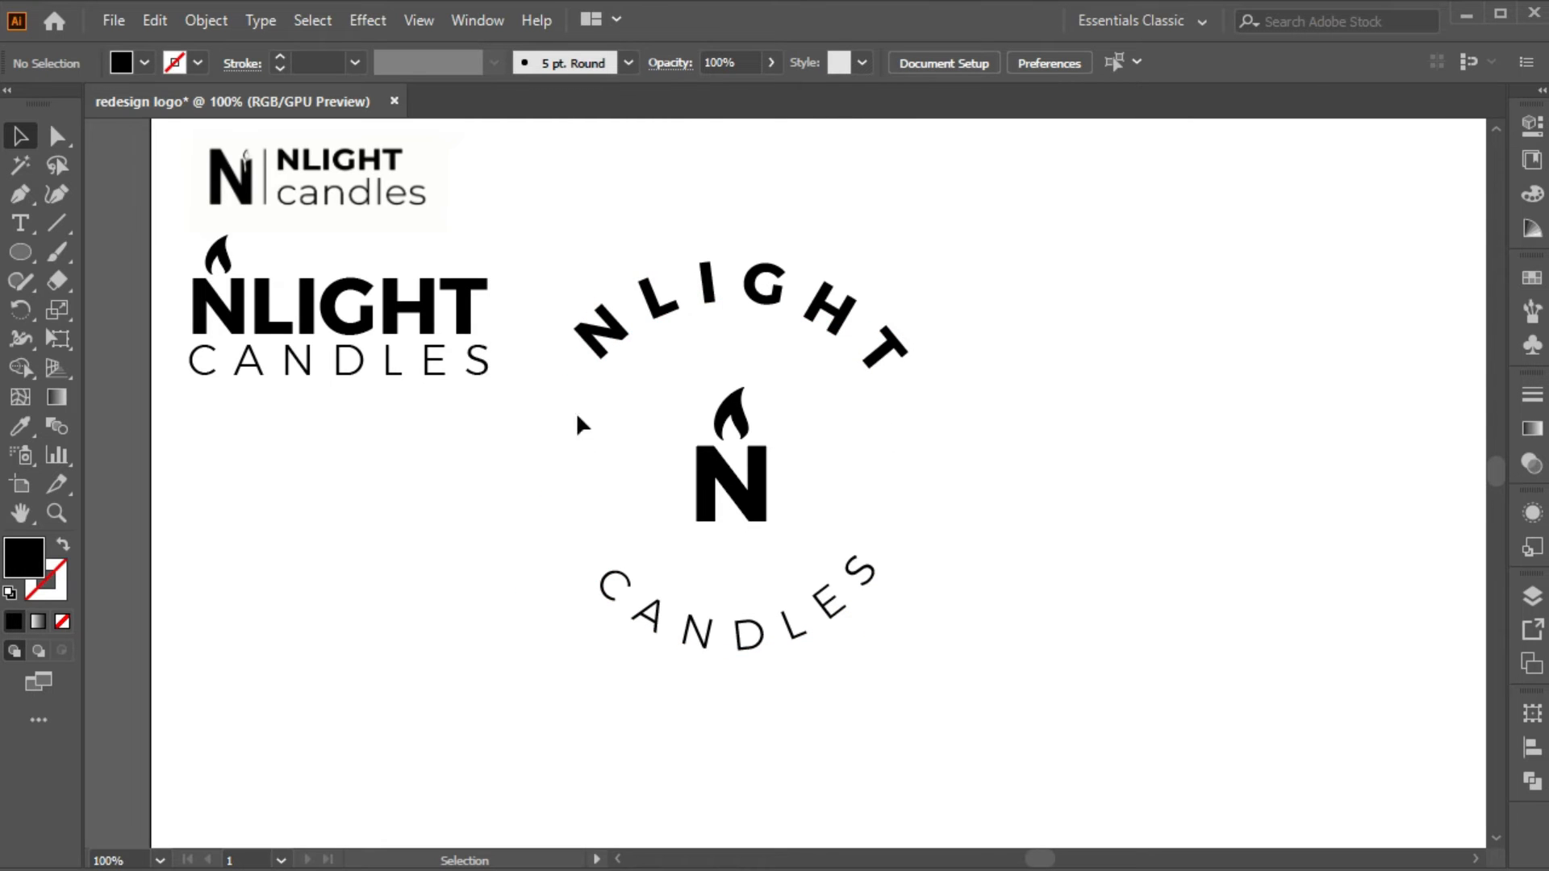
# Step: Draw another circle matching the text circle, give it a 3 pt black outline without fill, and center it around the N
pyautogui.click(21, 251)
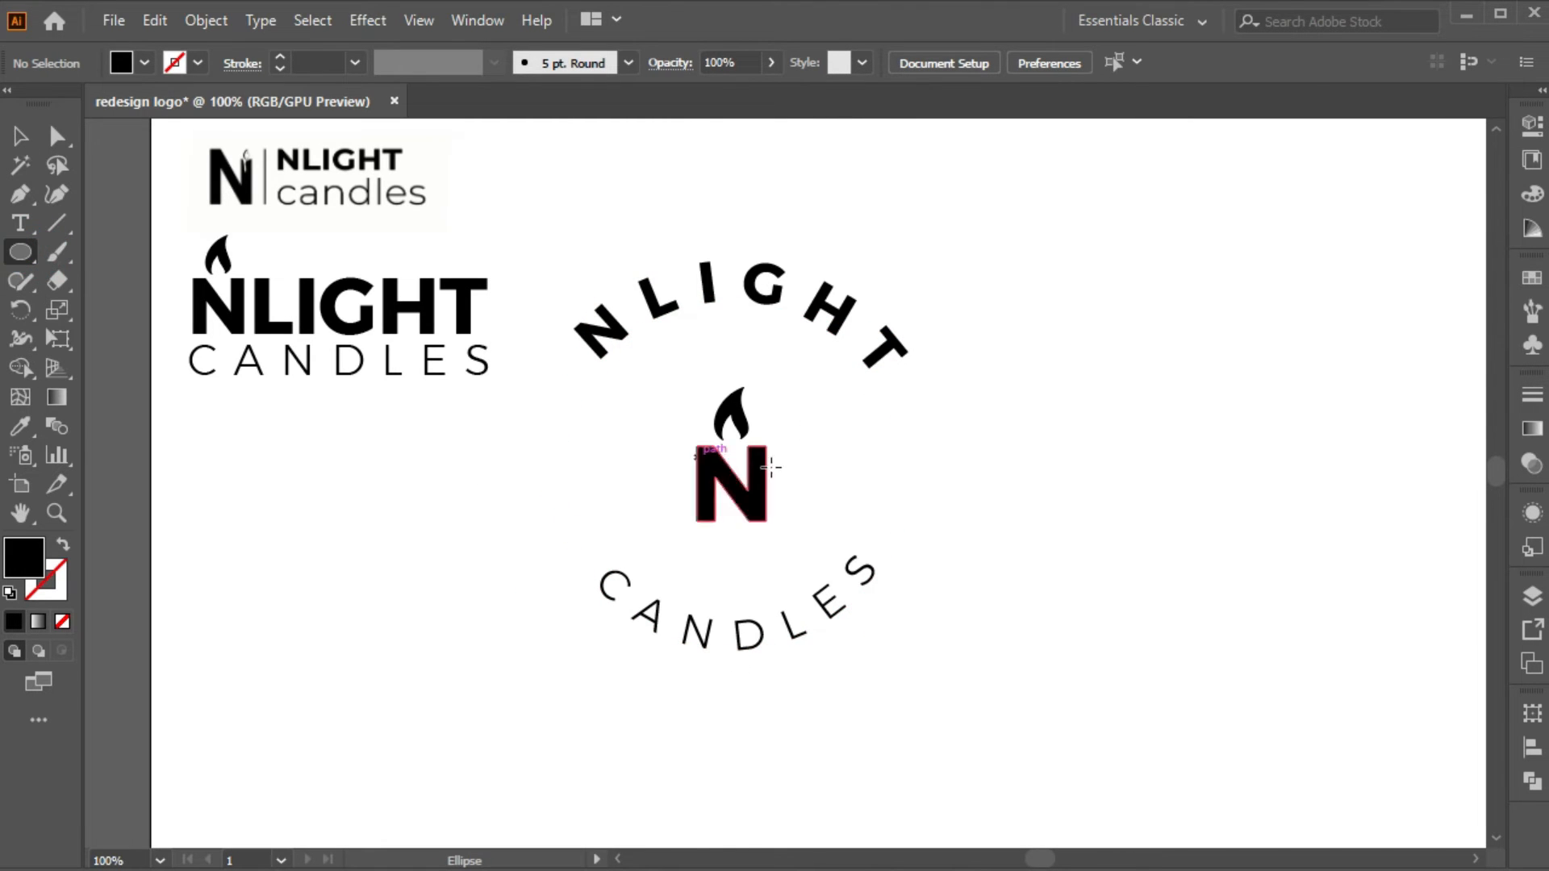
pyautogui.click(1057, 452)
pyautogui.click(727, 490)
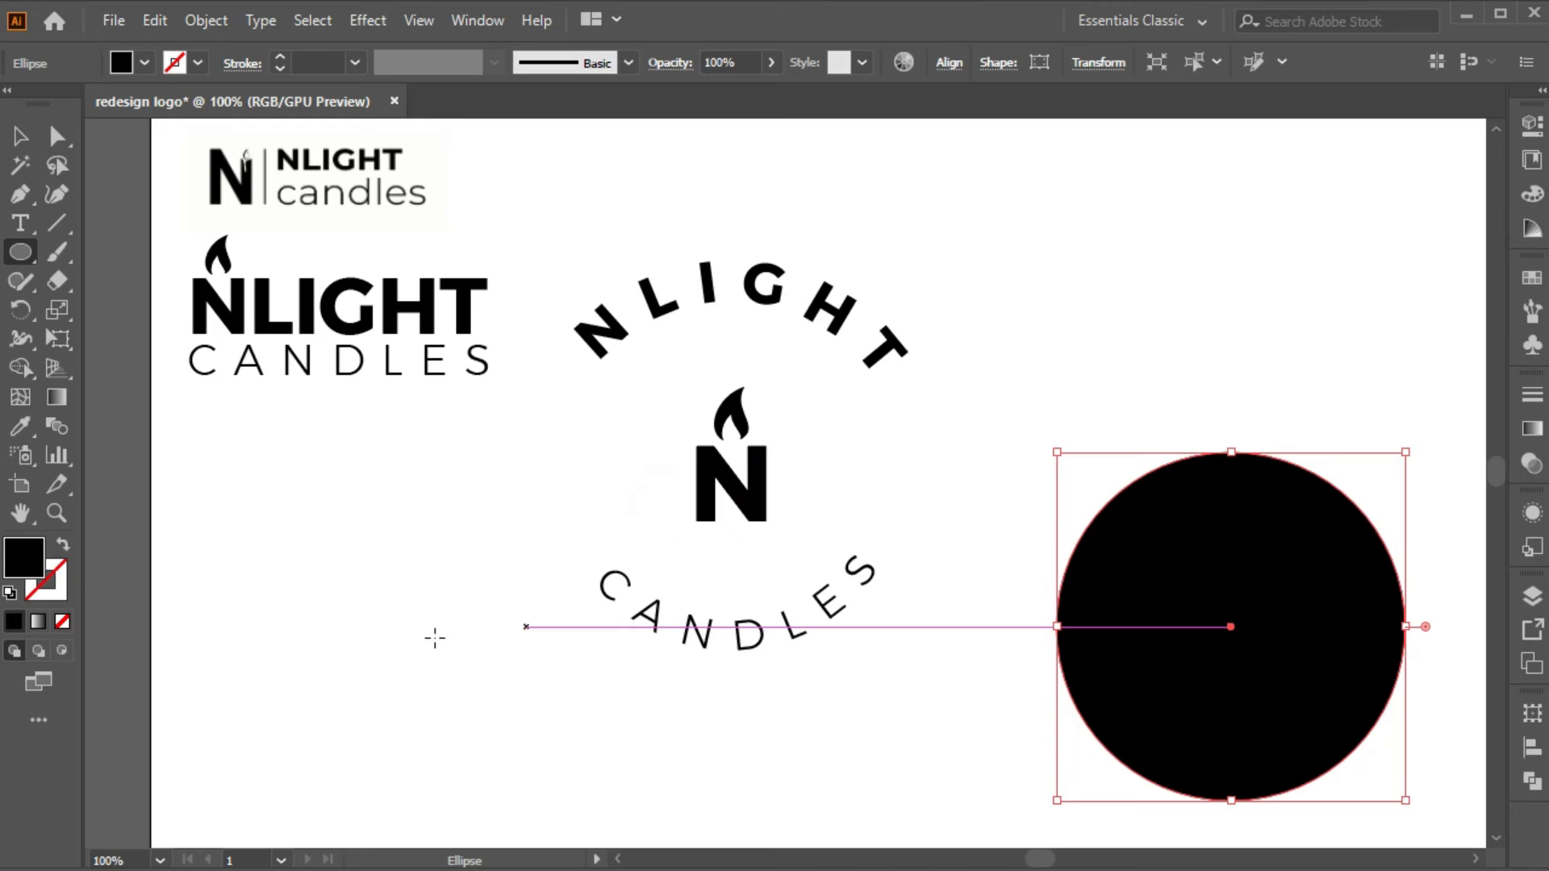
pyautogui.click(63, 545)
pyautogui.click(355, 62)
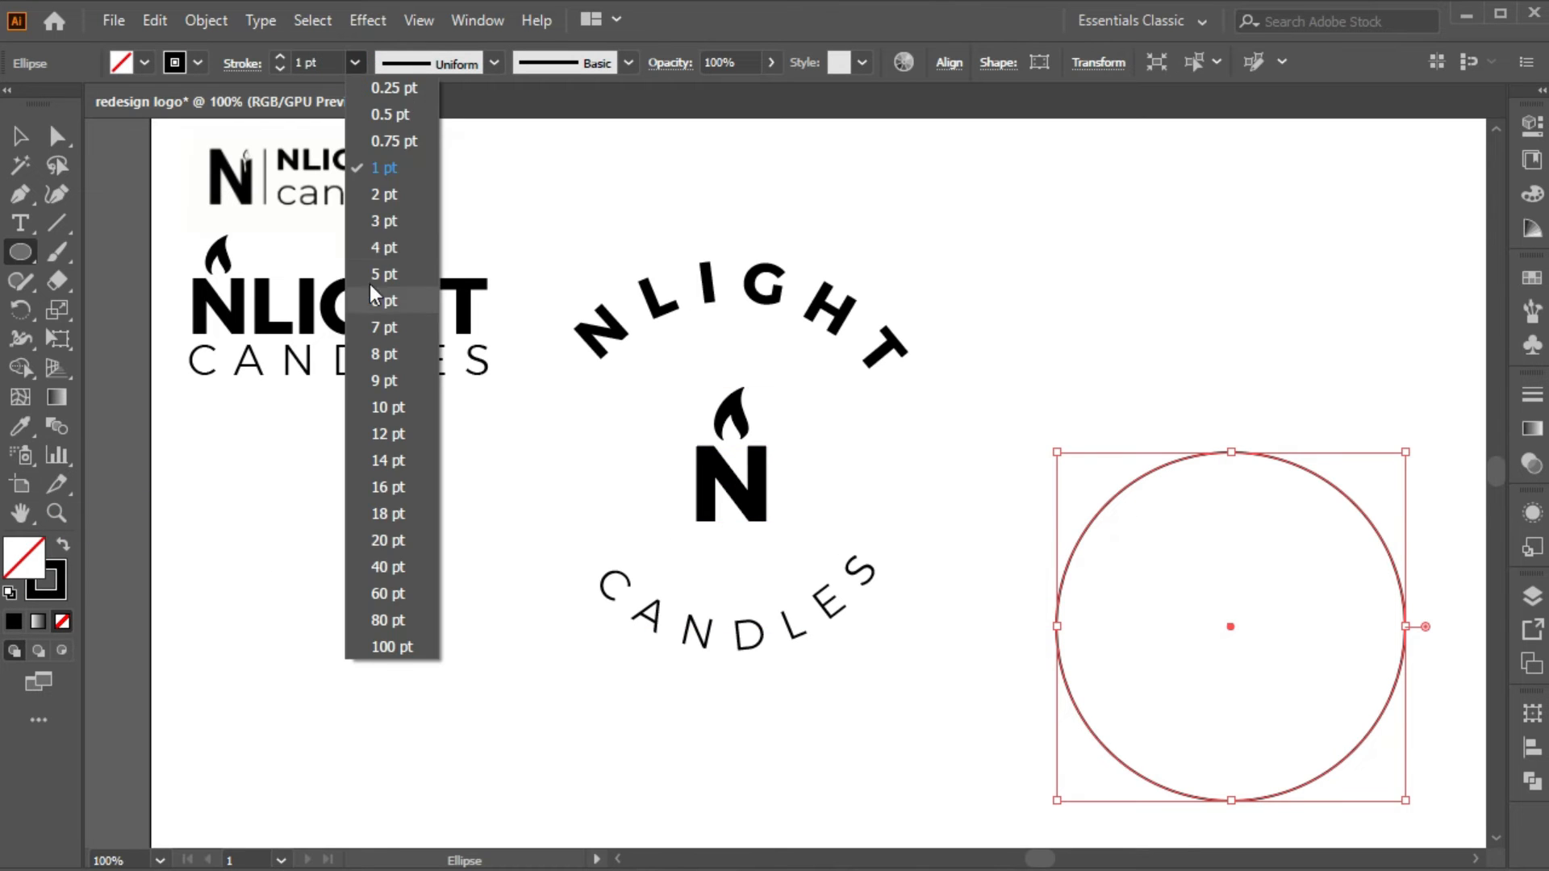
pyautogui.click(379, 219)
pyautogui.press('v')
pyautogui.moveTo(1099, 510); pyautogui.dragTo(599, 358)
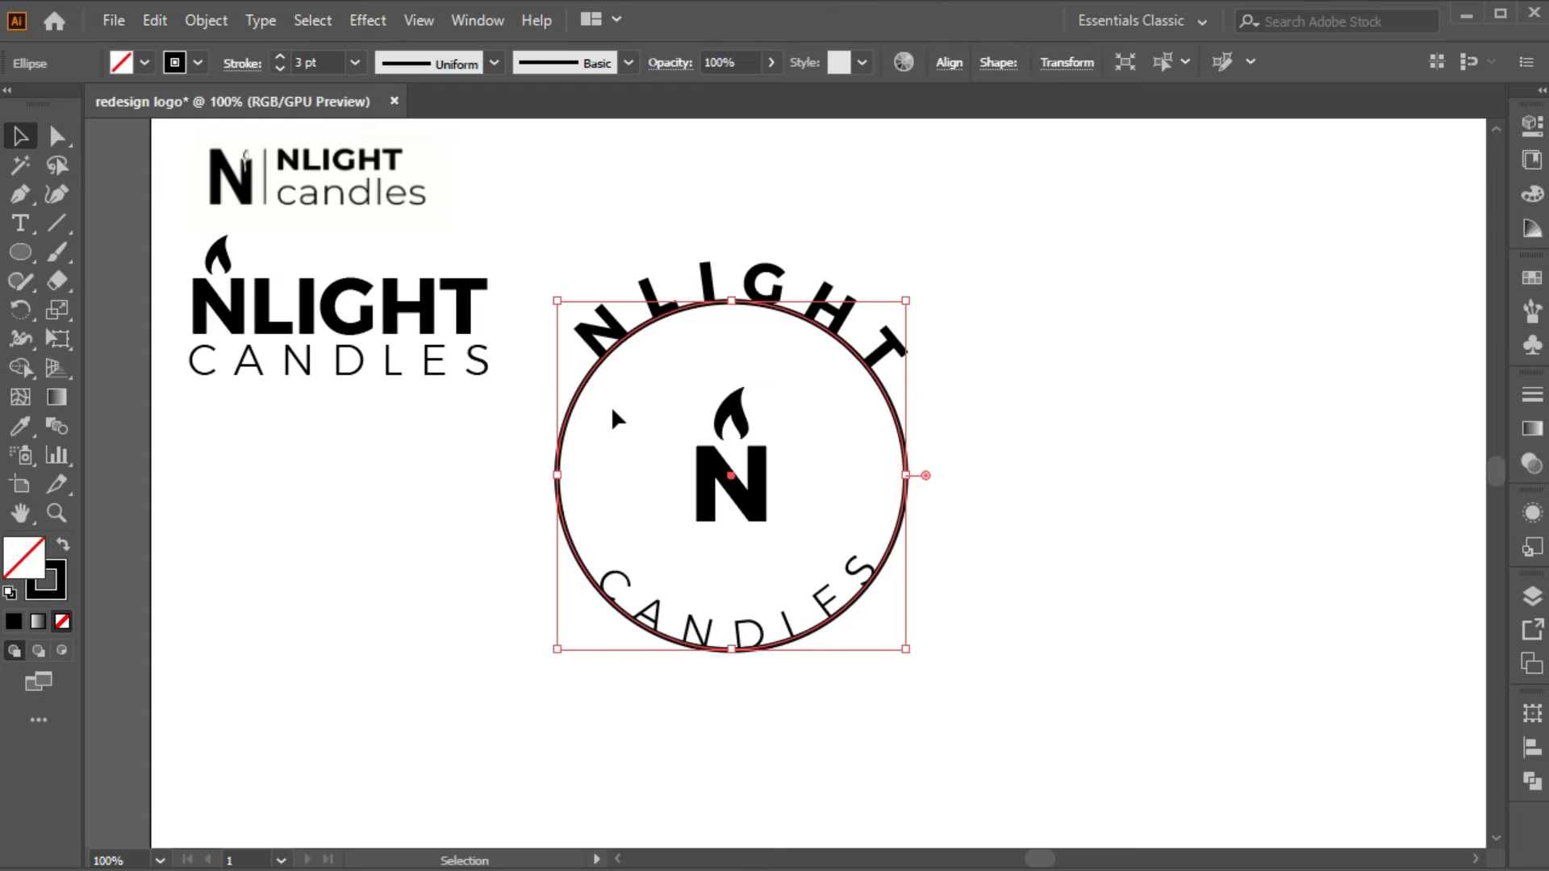
# Step: Expand the outlined circle into a filled shape
pyautogui.hotkey('shift', 'e')
pyautogui.click(206, 20)
pyautogui.click(225, 303)
pyautogui.click(718, 587)
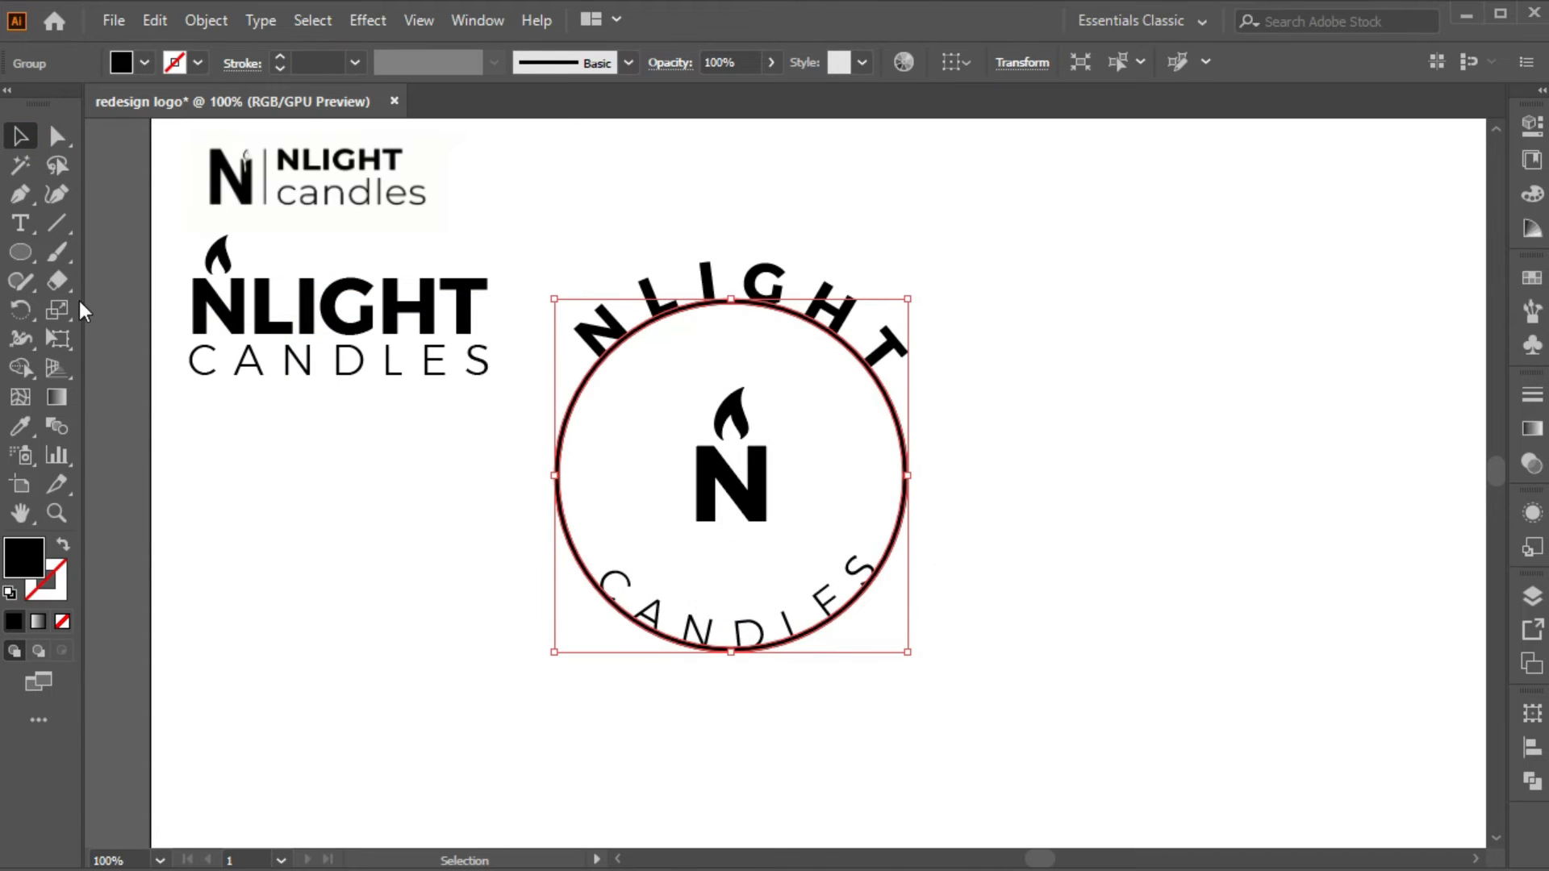
# Step: Erase the parts of the ring behind NLIGHT and CANDLES, leaving only an arc on each side of the N
pyautogui.click(56, 281)
pyautogui.moveTo(511, 232)
pyautogui.mouseDown()
pyautogui.moveTo(937, 347)
pyautogui.moveTo(959, 386)
pyautogui.mouseUp()
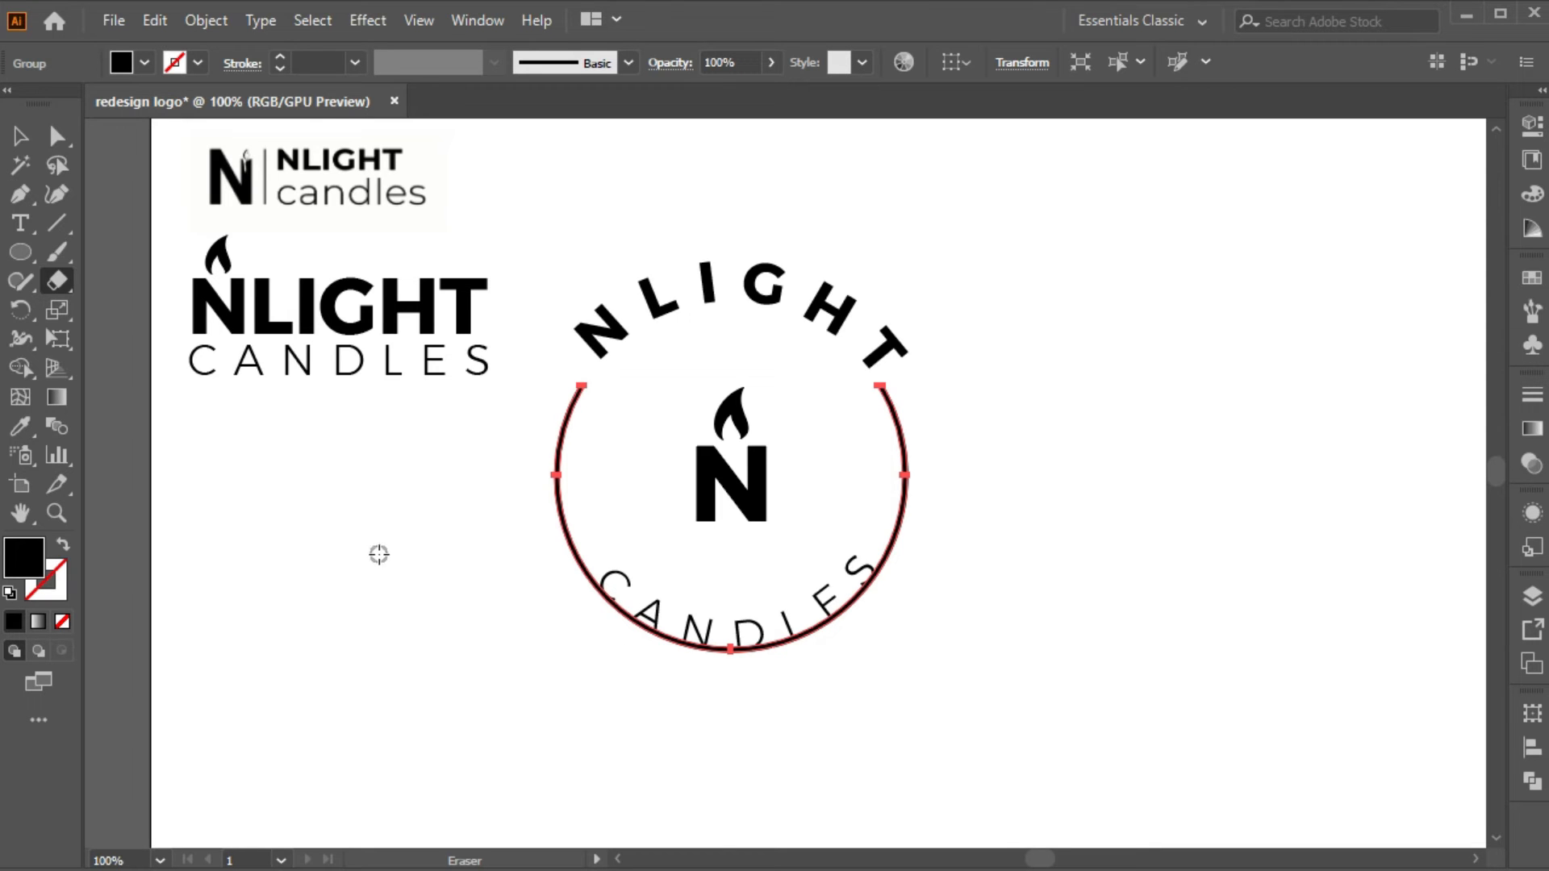
pyautogui.moveTo(621, 694); pyautogui.dragTo(418, 553)
pyautogui.press('v')
# Step: Enlarge the N and its flame from the center between the side arcs
pyautogui.click(750, 505)
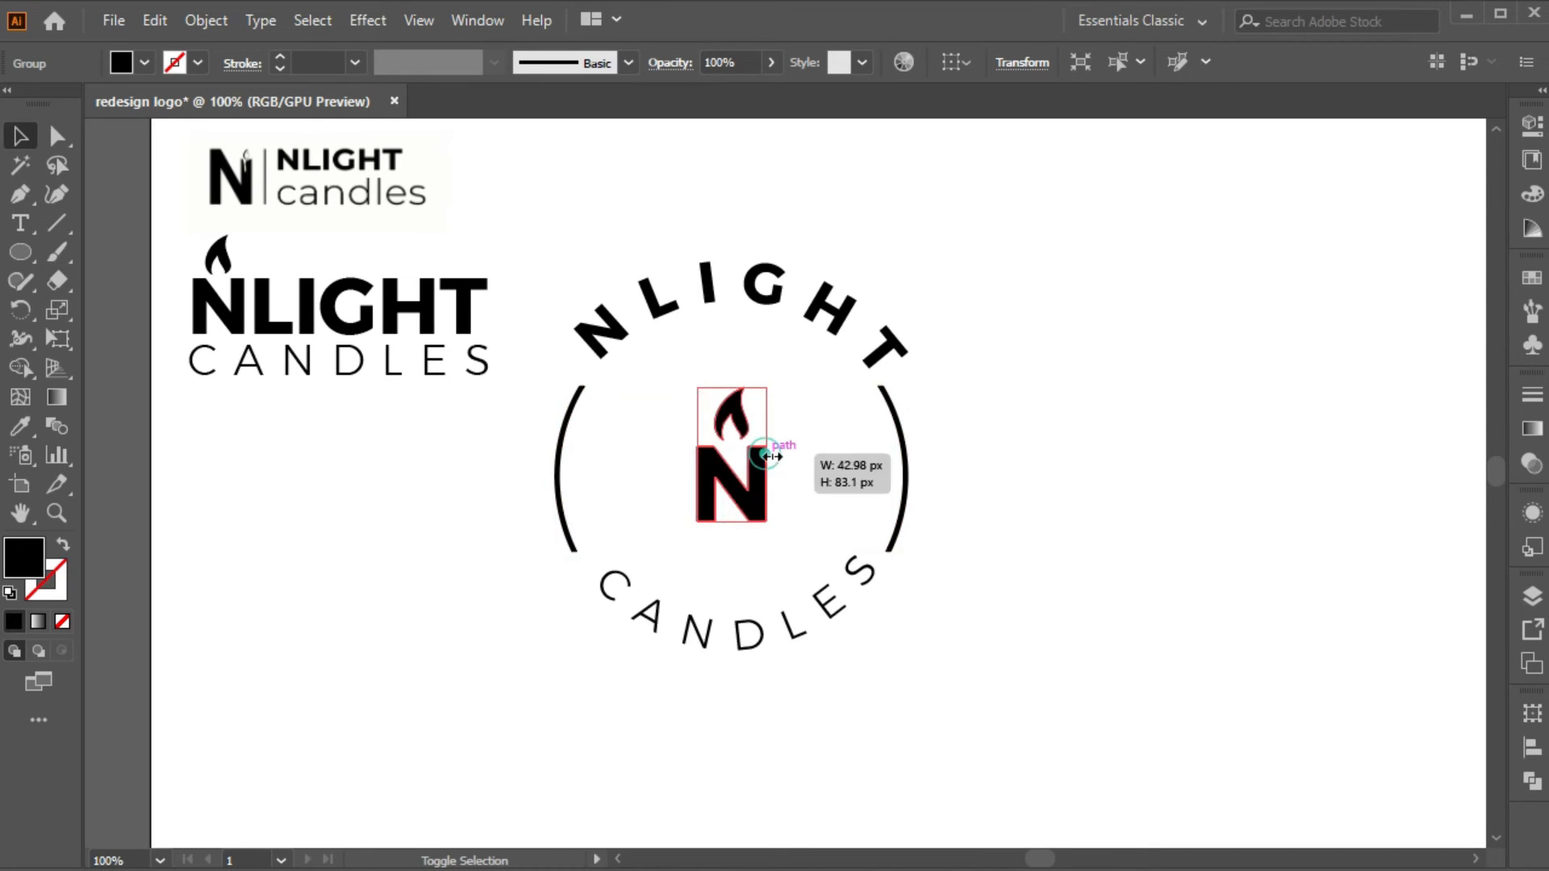
pyautogui.moveTo(766, 457); pyautogui.dragTo(780, 456)
pyautogui.click(1028, 480)
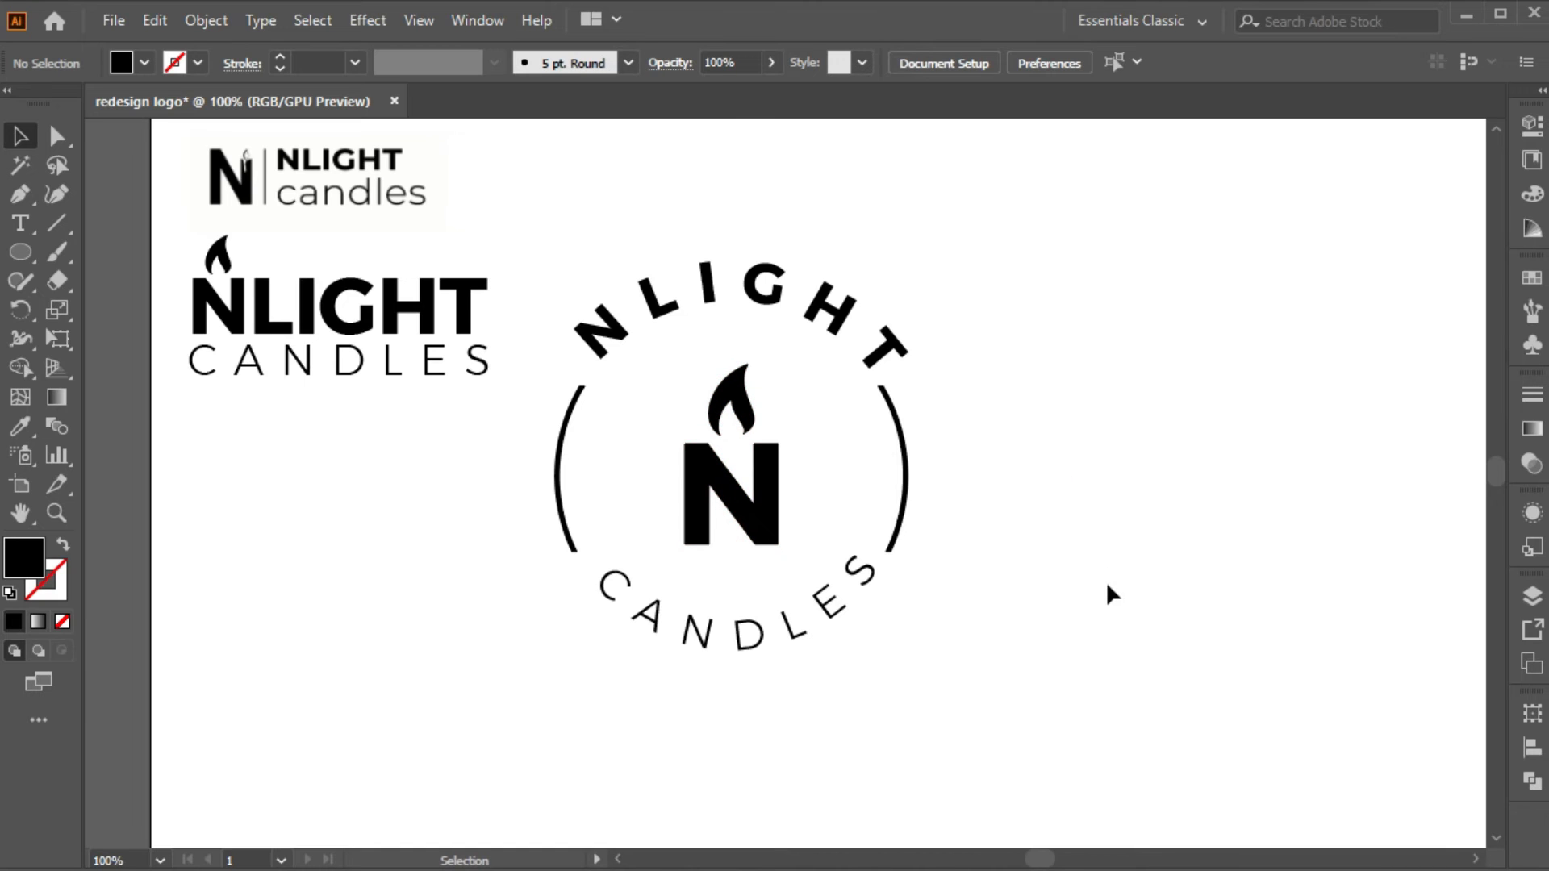
# Step: Trim the lower ends of both side arcs slightly with the Eraser to widen the gap above CANDLES
pyautogui.moveTo(535, 460); pyautogui.dragTo(565, 476)
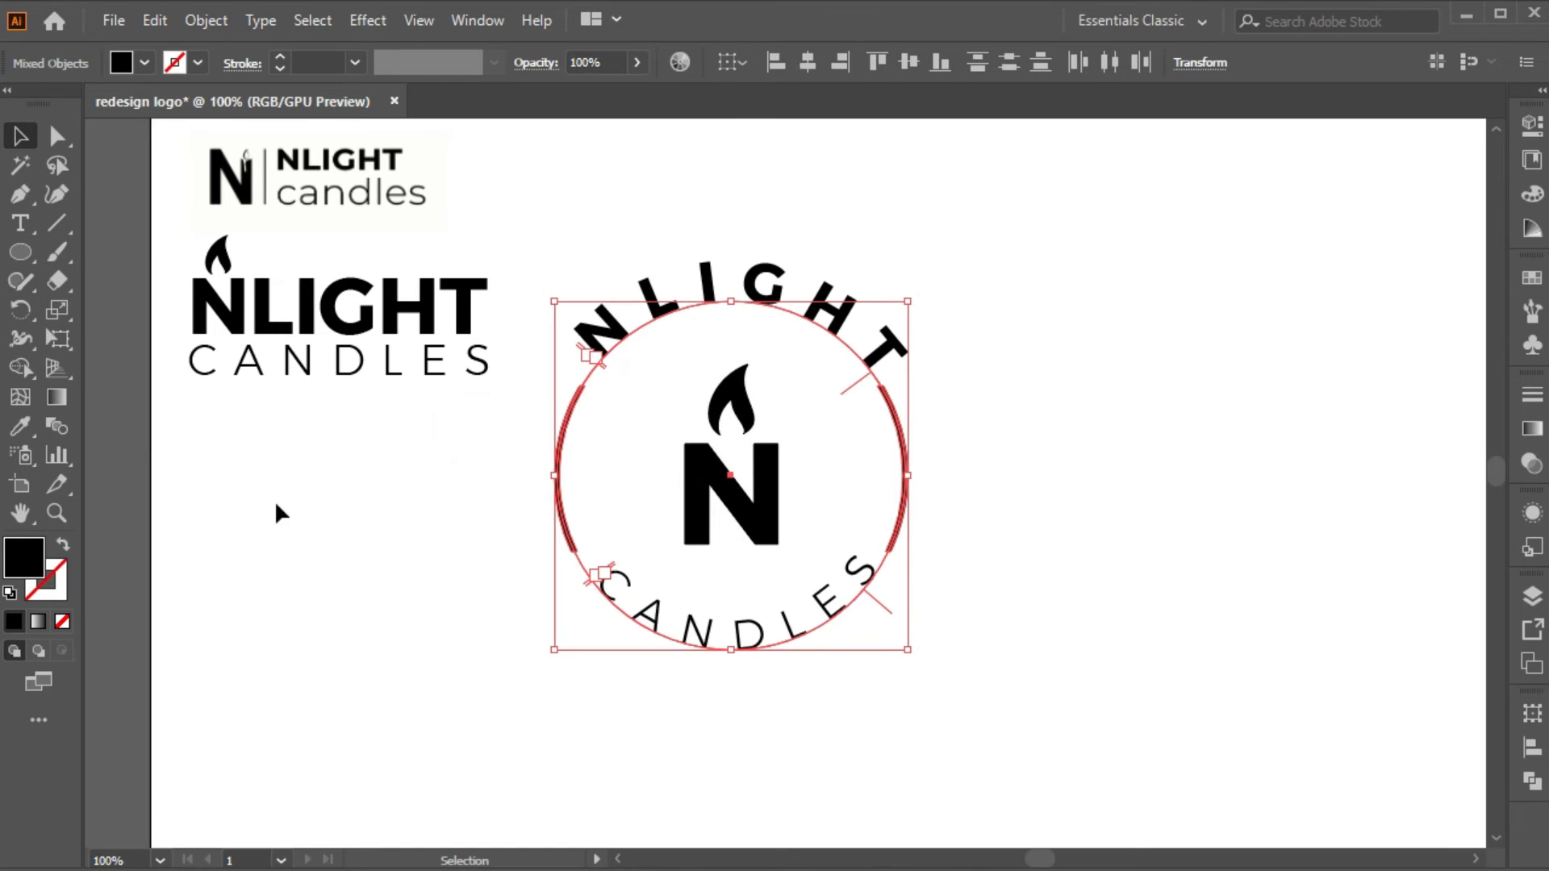
pyautogui.hotkey('shift', 'e')
pyautogui.press('v')
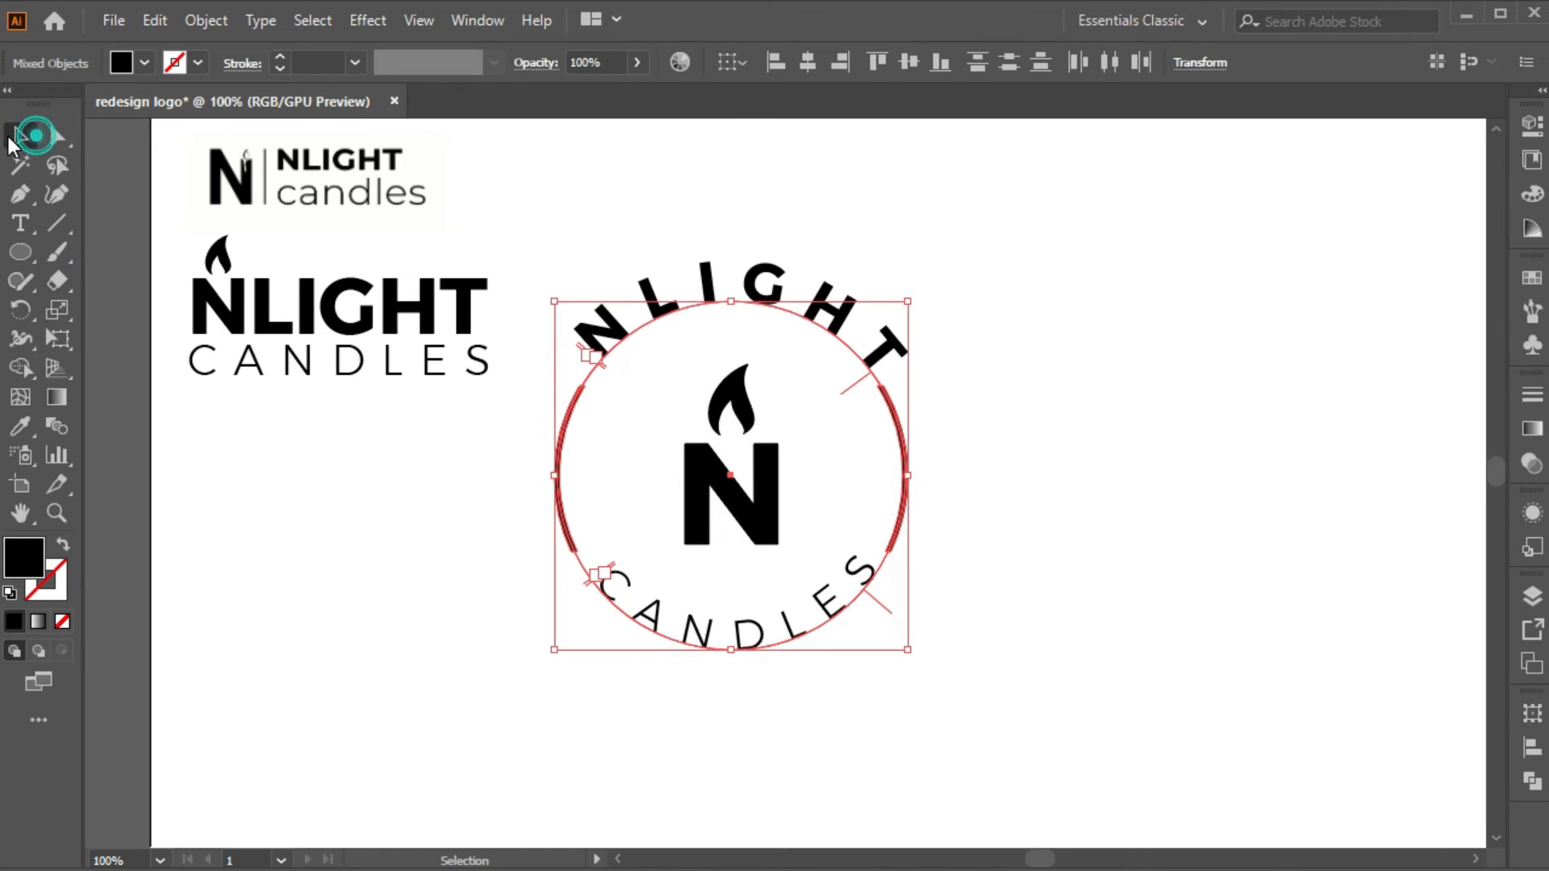
pyautogui.click(371, 443)
pyautogui.click(557, 452)
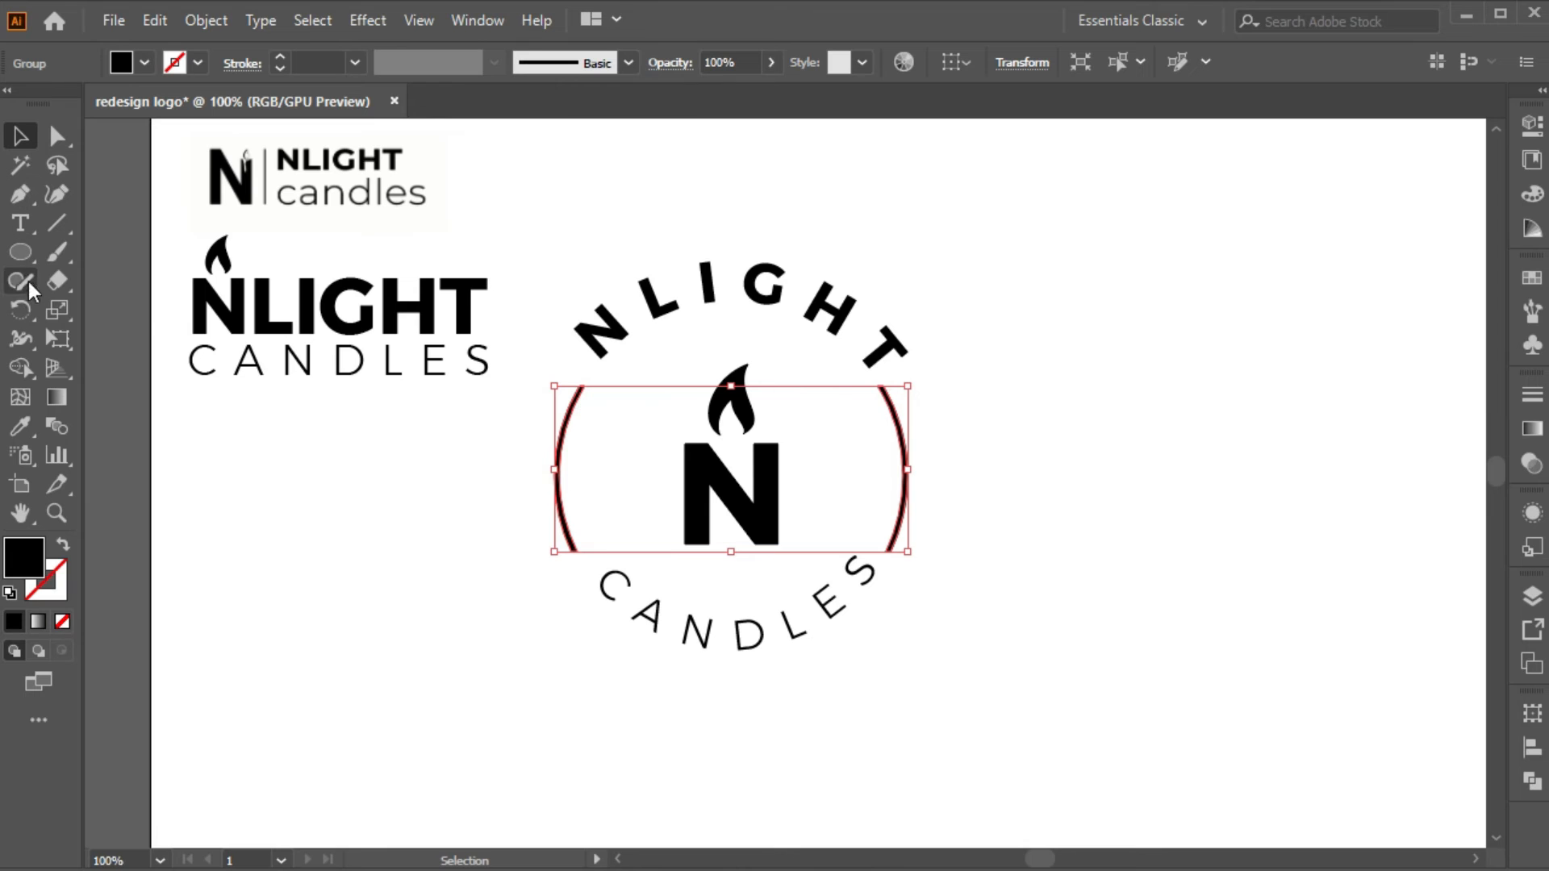
pyautogui.click(56, 281)
pyautogui.moveTo(472, 647)
pyautogui.mouseDown()
pyautogui.moveTo(952, 572)
pyautogui.moveTo(958, 557)
pyautogui.mouseUp()
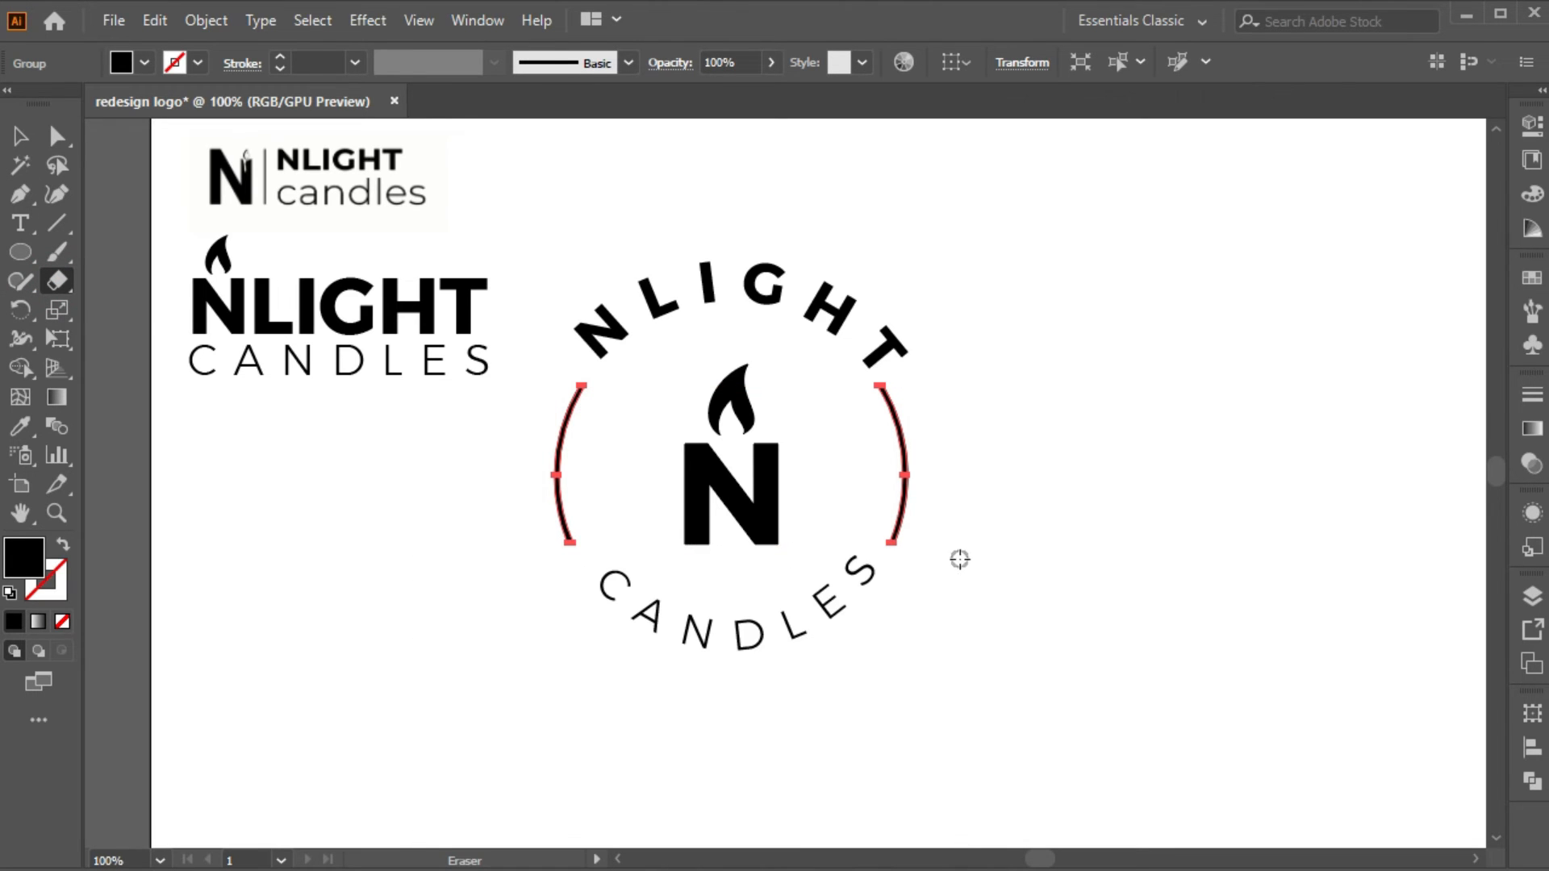
pyautogui.click(20, 135)
# Step: Scale down the N and its flame from the center to leave more space inside the ring
pyautogui.click(339, 581)
pyautogui.click(759, 496)
pyautogui.moveTo(788, 450); pyautogui.dragTo(769, 449)
pyautogui.click(1044, 452)
# Step: Rotate the curved NLIGHT text slightly counterclockwise to center it above the N
pyautogui.click(835, 325)
pyautogui.moveTo(841, 248); pyautogui.dragTo(826, 234)
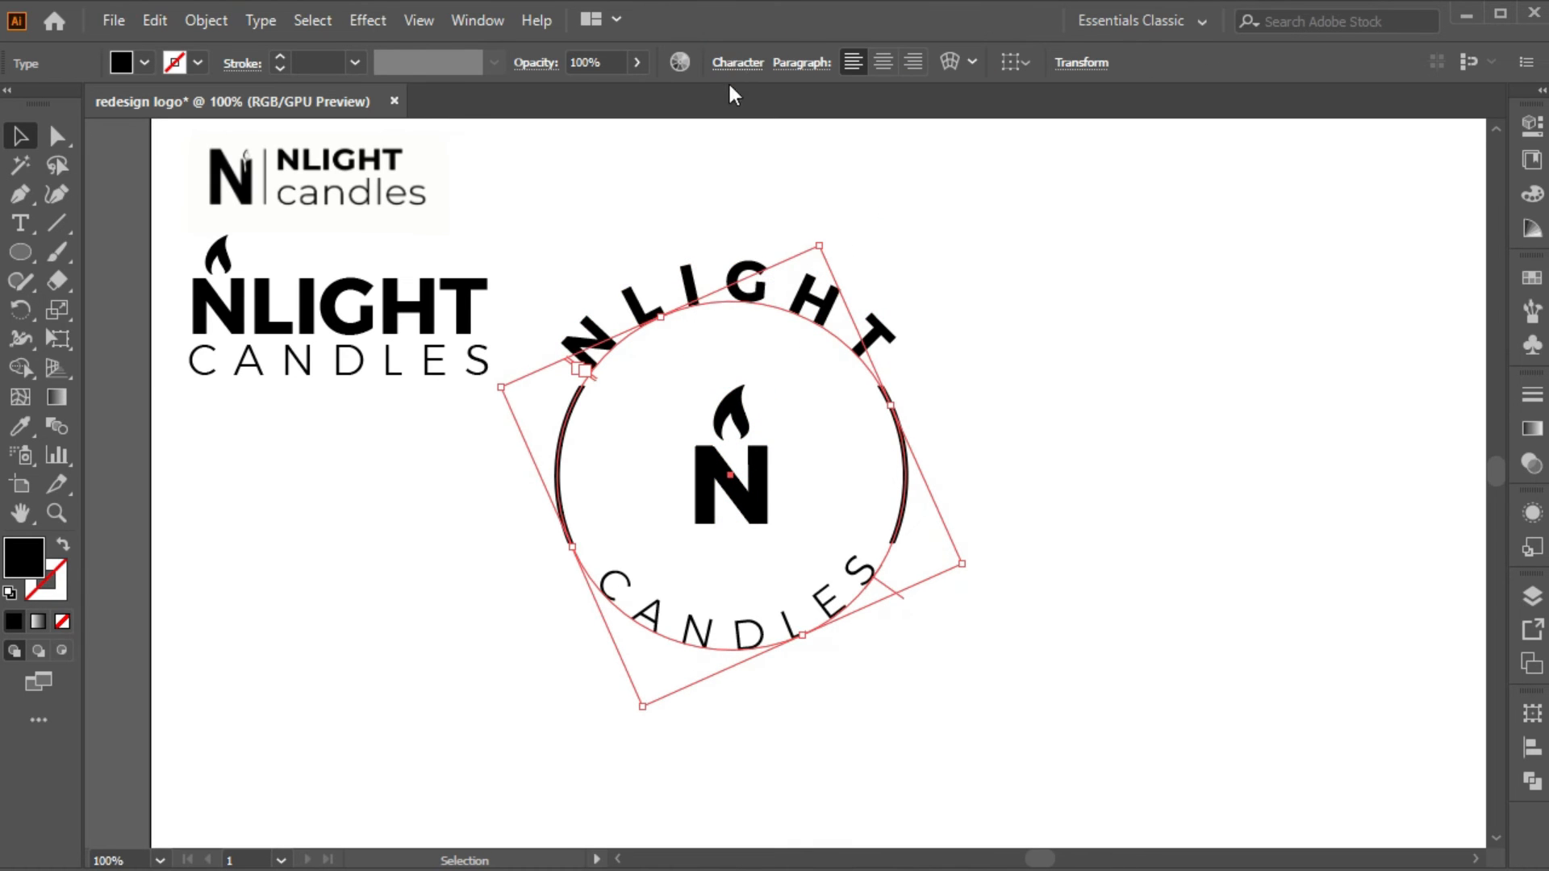
# Step: Set the curved NLIGHT text's font size to 35 pt and rotate it around the circle to centre it above the N
pyautogui.click(742, 67)
pyautogui.click(526, 175)
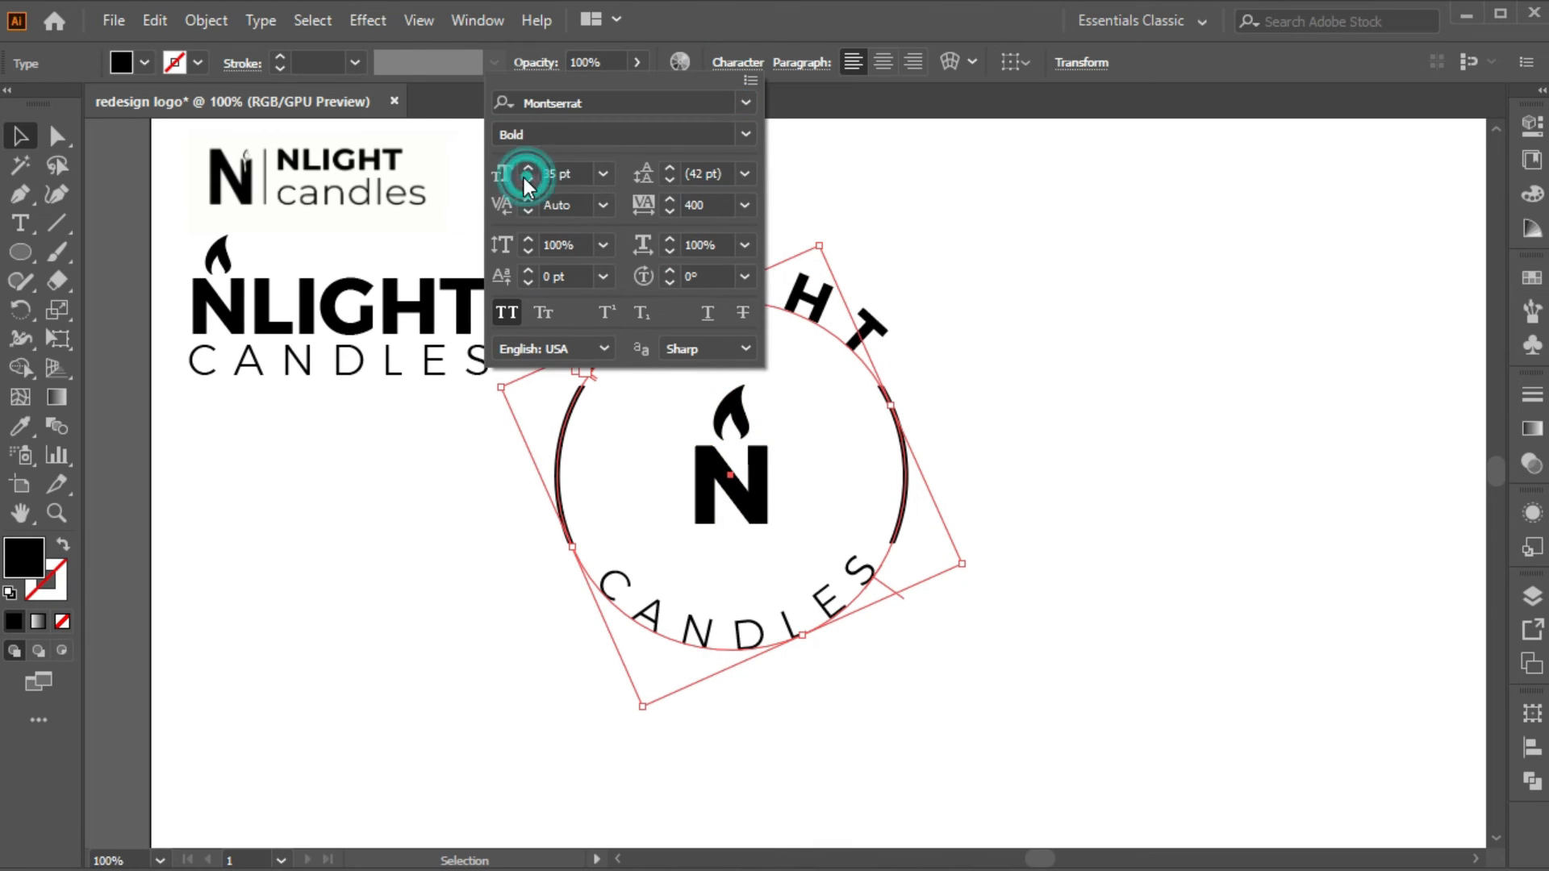
pyautogui.click(902, 157)
pyautogui.moveTo(819, 216); pyautogui.dragTo(839, 253)
pyautogui.moveTo(1062, 652); pyautogui.dragTo(864, 702)
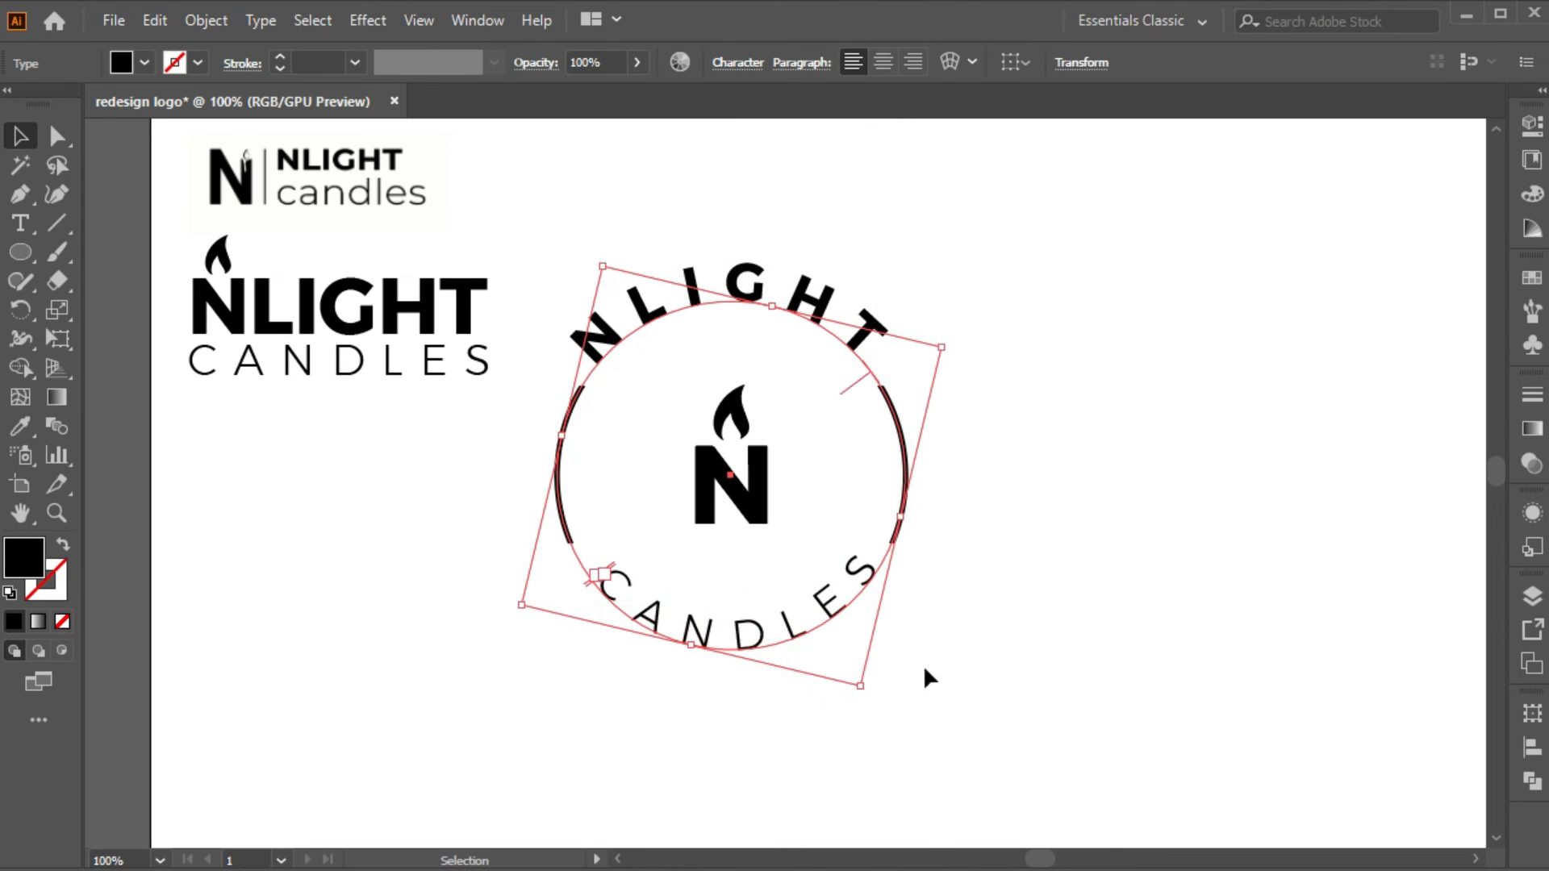
# Step: Convert the curved NLIGHT and CANDLES text to outlines and group all the badge elements together
pyautogui.moveTo(961, 191); pyautogui.dragTo(791, 449)
pyautogui.moveTo(606, 245); pyautogui.dragTo(674, 339)
pyautogui.rightClick(680, 342)
pyautogui.click(756, 504)
pyautogui.moveTo(550, 267); pyautogui.dragTo(949, 675)
pyautogui.rightClick(936, 595)
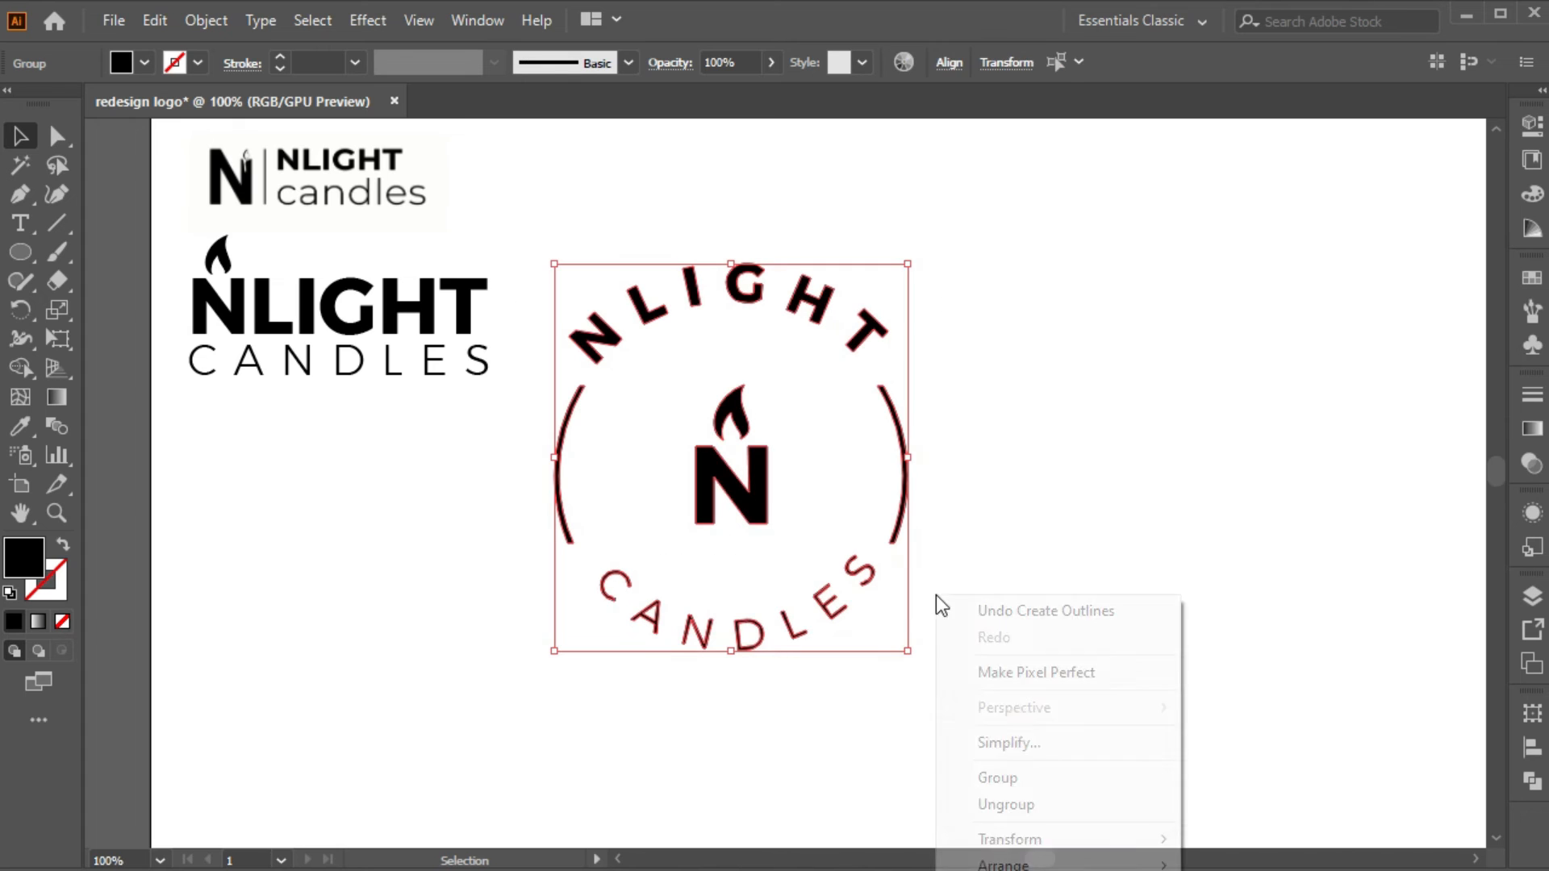
pyautogui.click(1009, 786)
# Step: Scale the badge group down to about half its size and place it close beside the wordmark
pyautogui.moveTo(908, 457); pyautogui.dragTo(831, 457)
pyautogui.moveTo(728, 412); pyautogui.dragTo(671, 317)
pyautogui.click(827, 345)
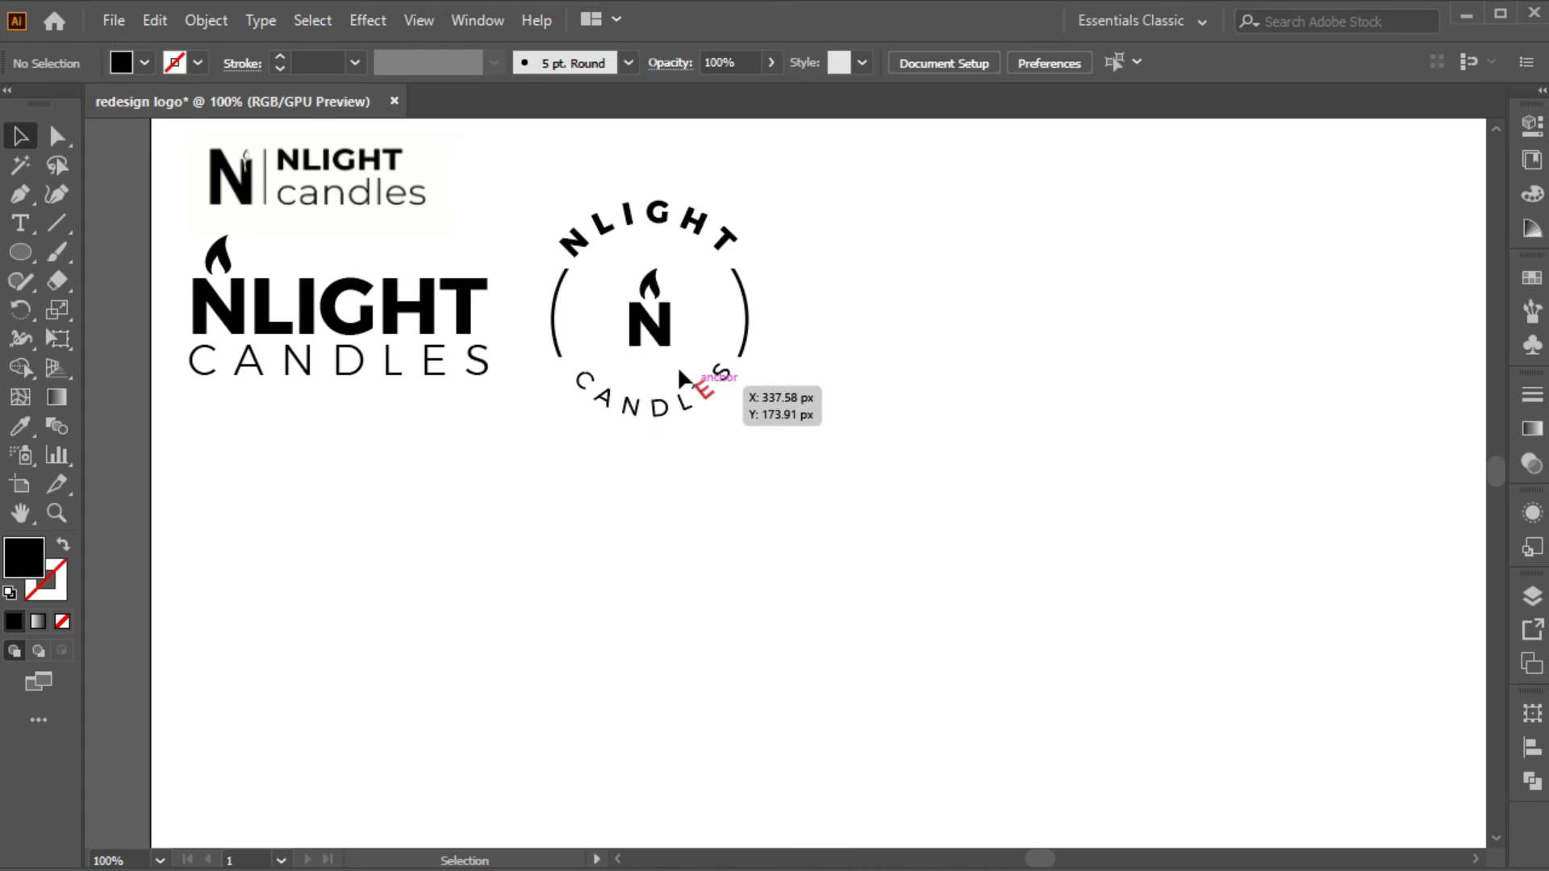
# Step: Copy the N with its flame out of the badge group and place an enlarged copy to the right of the badge
pyautogui.doubleClick(655, 343)
pyautogui.click(666, 323)
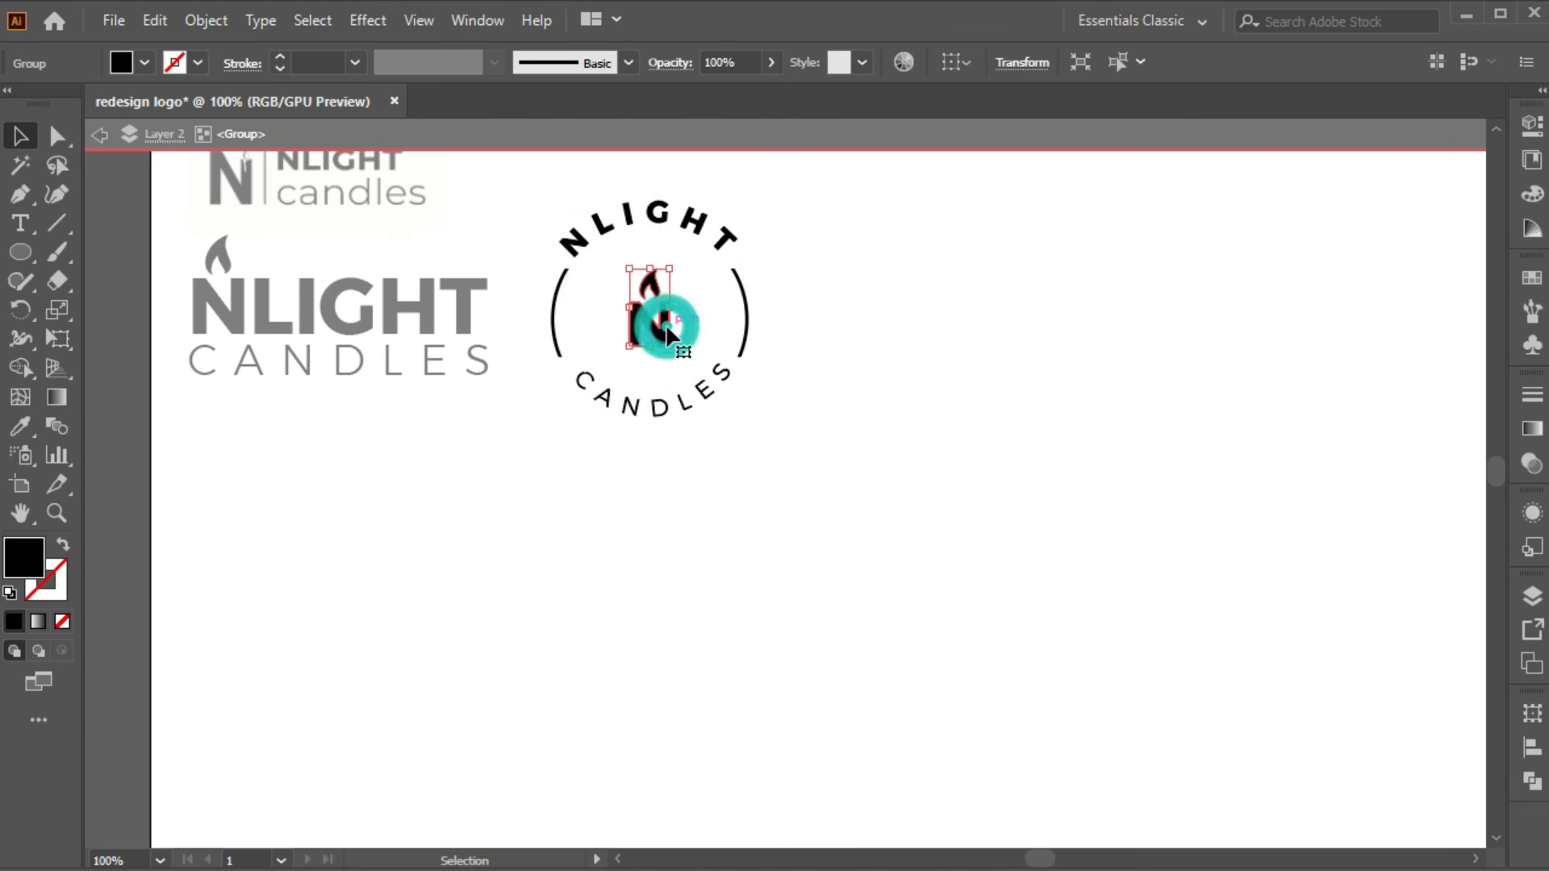
pyautogui.click(147, 26)
pyautogui.click(211, 142)
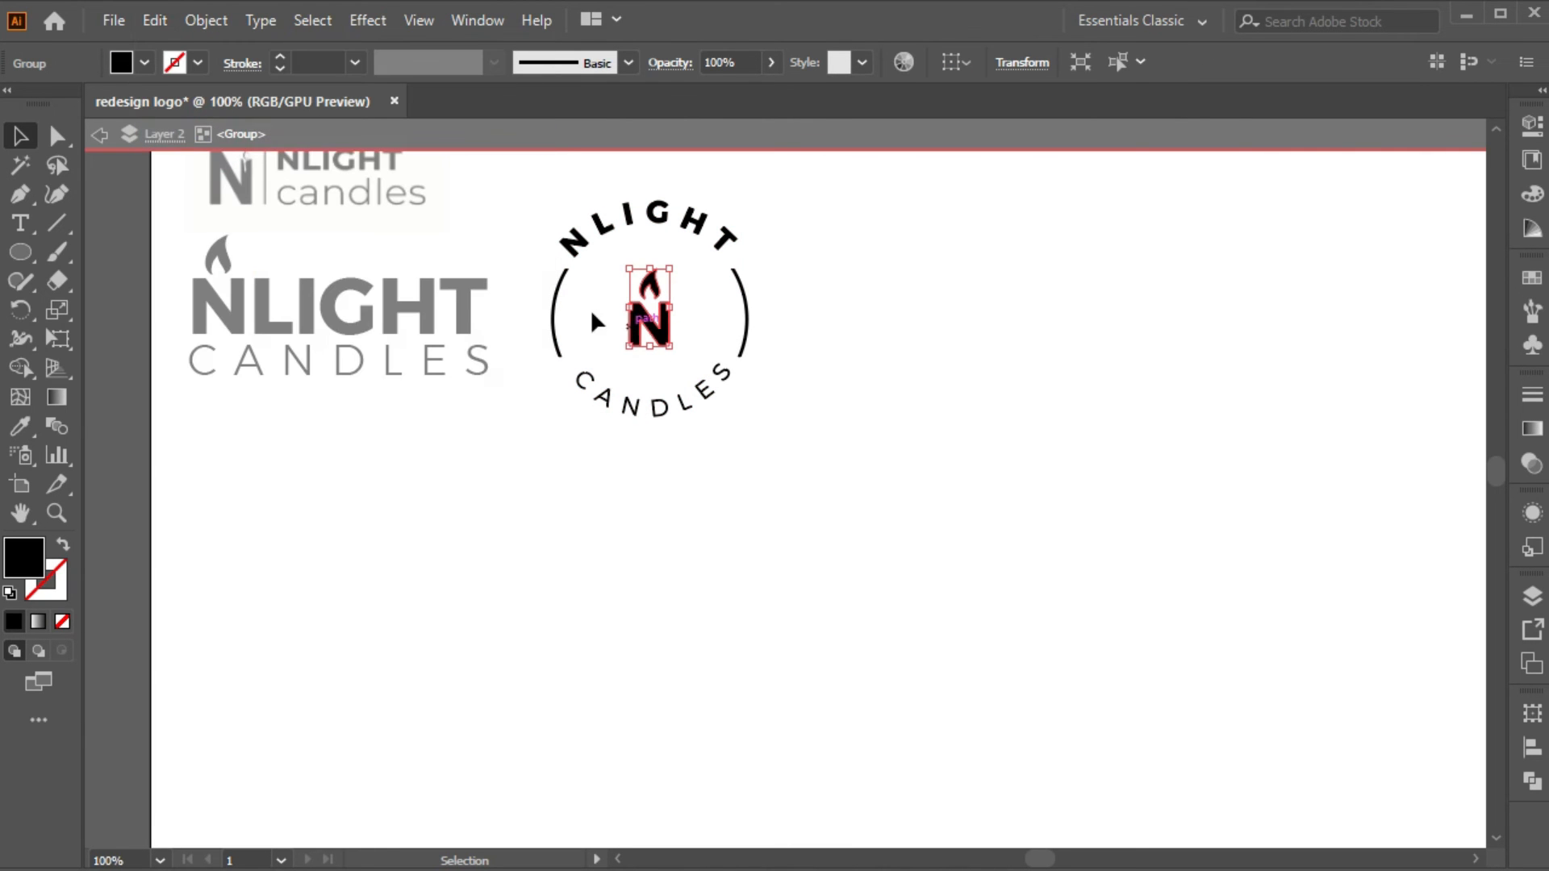
pyautogui.doubleClick(496, 196)
pyautogui.hotkey('ctrl', 'v')
pyautogui.moveTo(808, 522); pyautogui.dragTo(889, 329)
pyautogui.click(1010, 353)
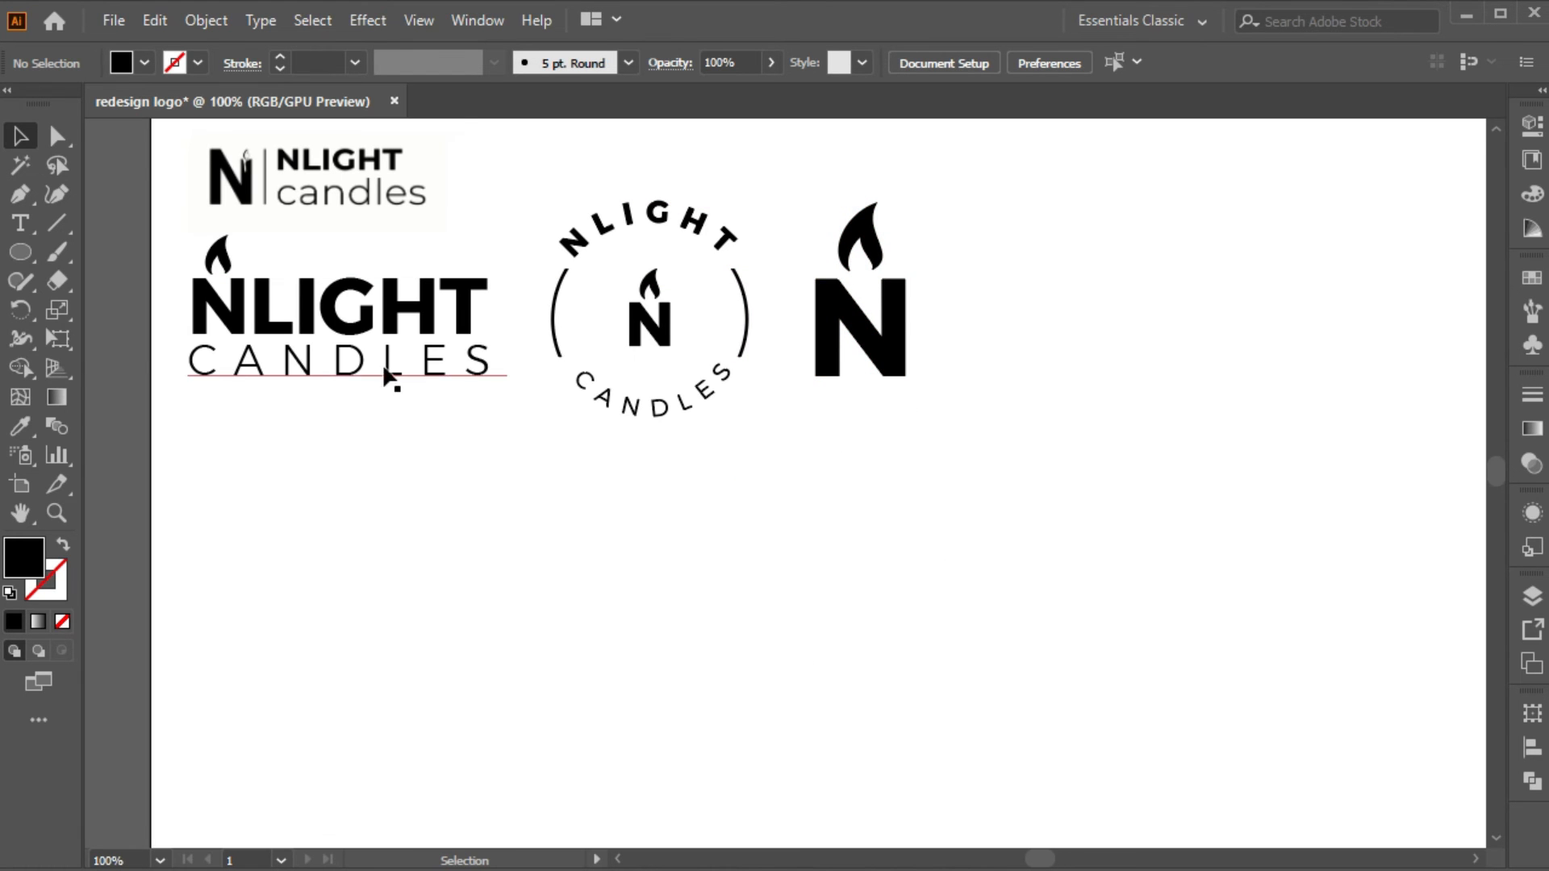
pyautogui.scroll(2, 386, 368)
pyautogui.scroll(1, 386, 368)
pyautogui.moveTo(245, 302); pyautogui.dragTo(281, 327)
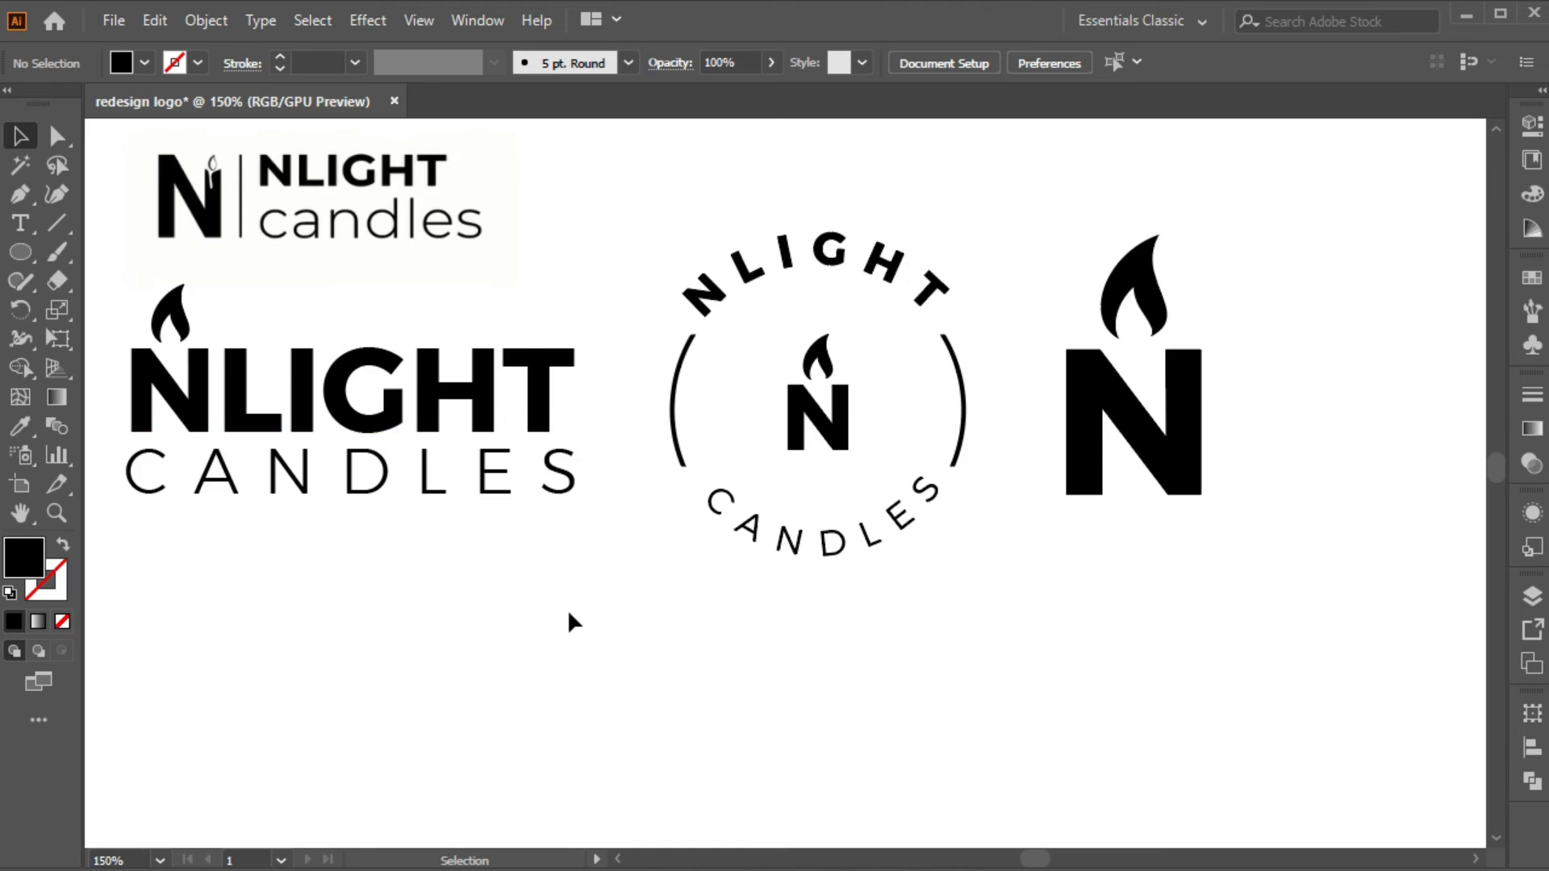
pyautogui.scroll(1, 568, 611)
pyautogui.scroll(1, 559, 610)
pyautogui.scroll(-1, 558, 610)
pyautogui.moveTo(526, 609); pyautogui.dragTo(527, 551)
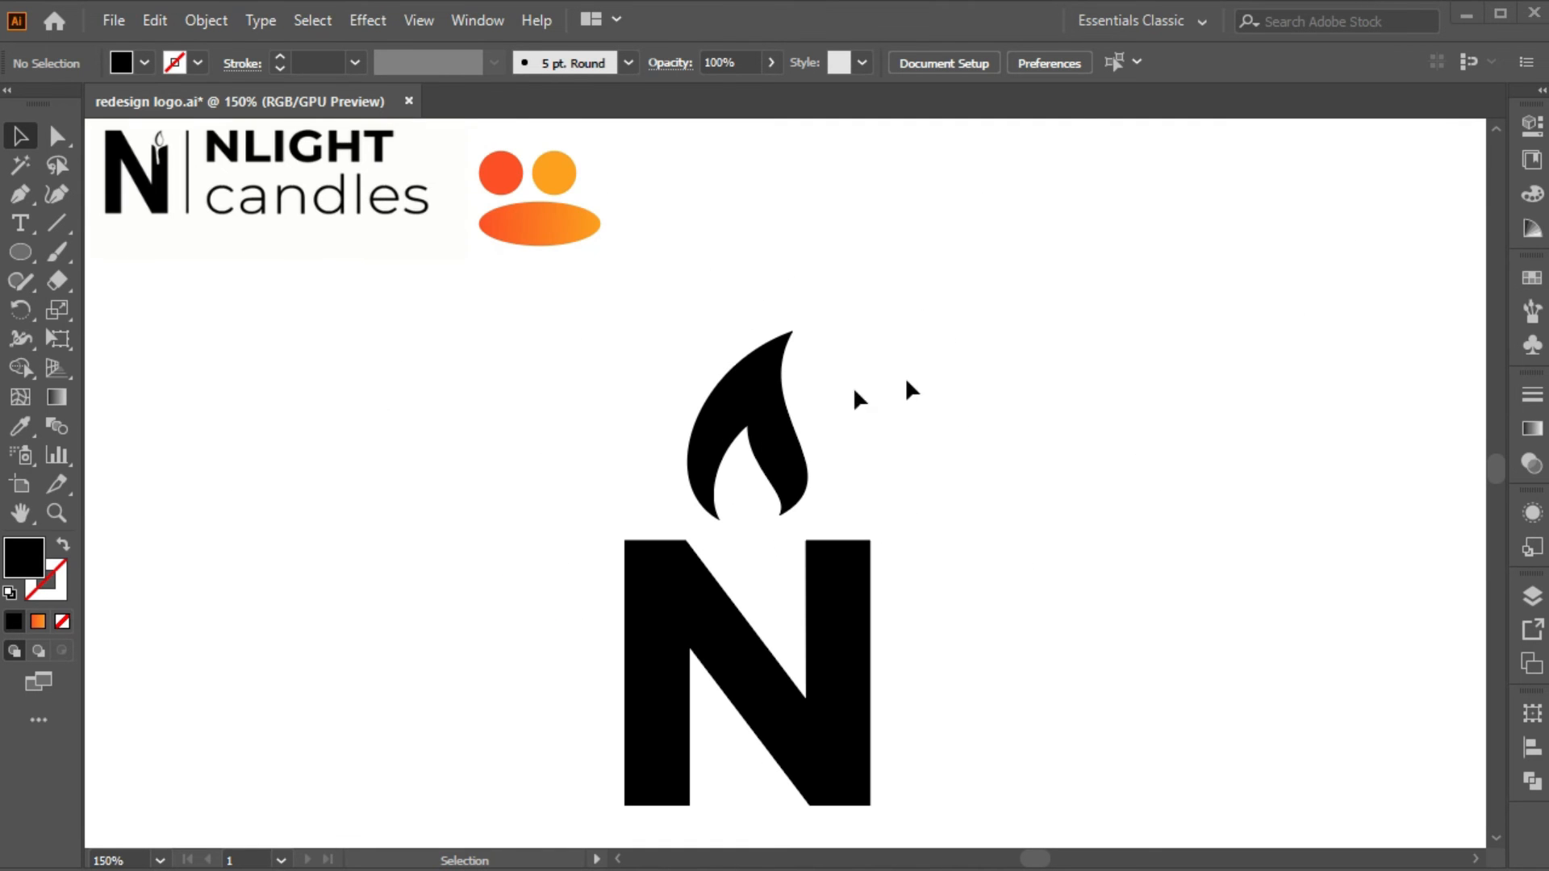
# Step: Fill the black flame above the large N with the red-orange to light-orange linear gradient
pyautogui.click(730, 409)
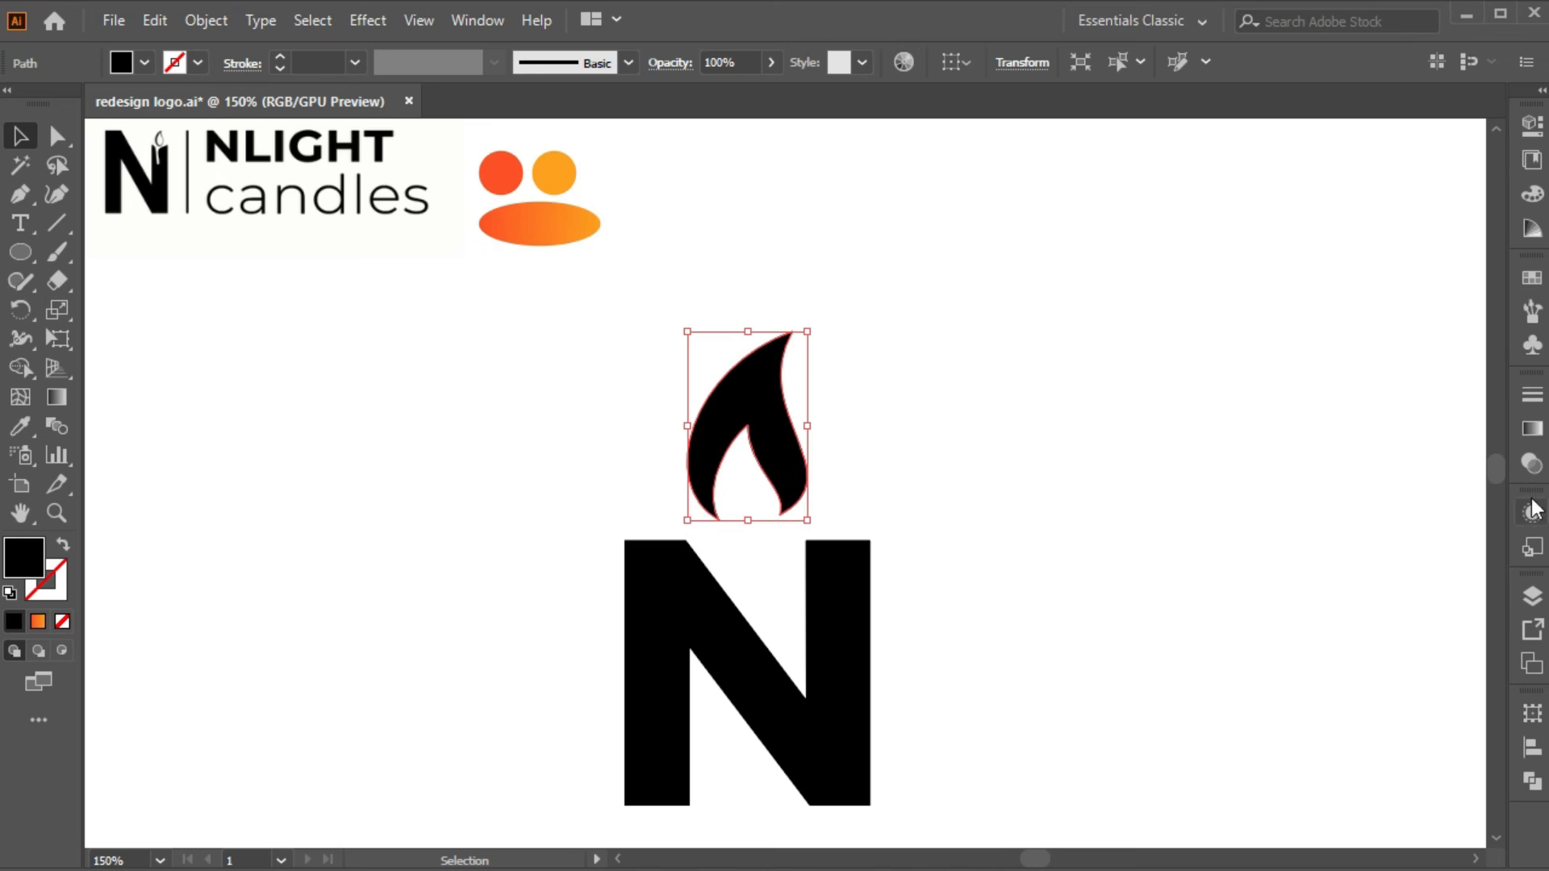
pyautogui.click(1532, 430)
pyautogui.click(1246, 427)
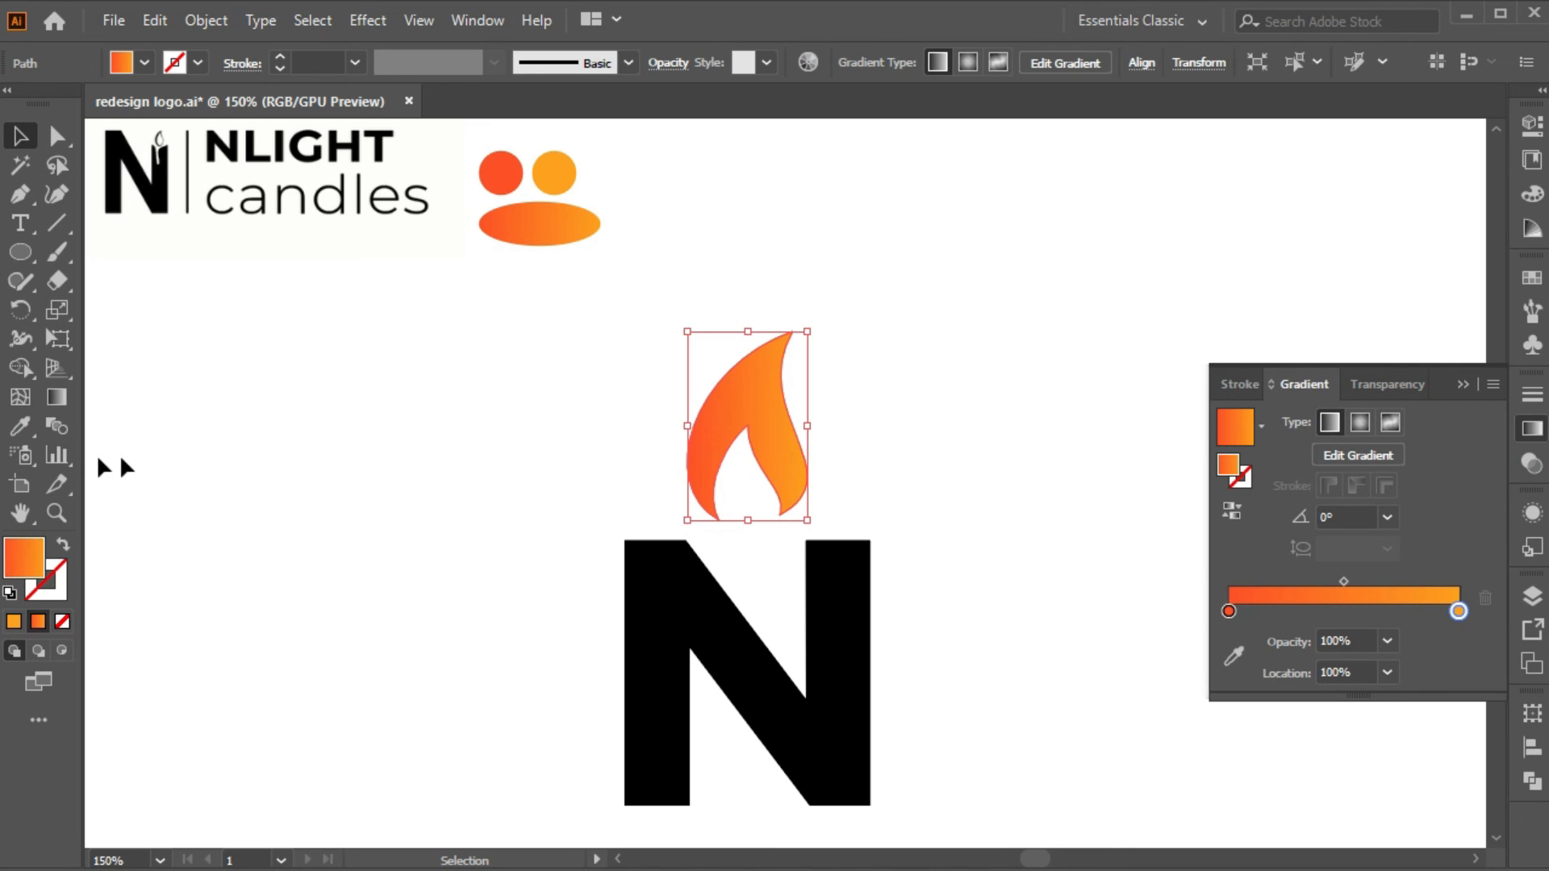
# Step: Redirect the flame's gradient to run from its red-orange tip down to a light-orange base, and nudge the flame slightly left and down
pyautogui.click(56, 397)
pyautogui.moveTo(774, 322); pyautogui.dragTo(778, 530)
pyautogui.press('v')
pyautogui.click(399, 484)
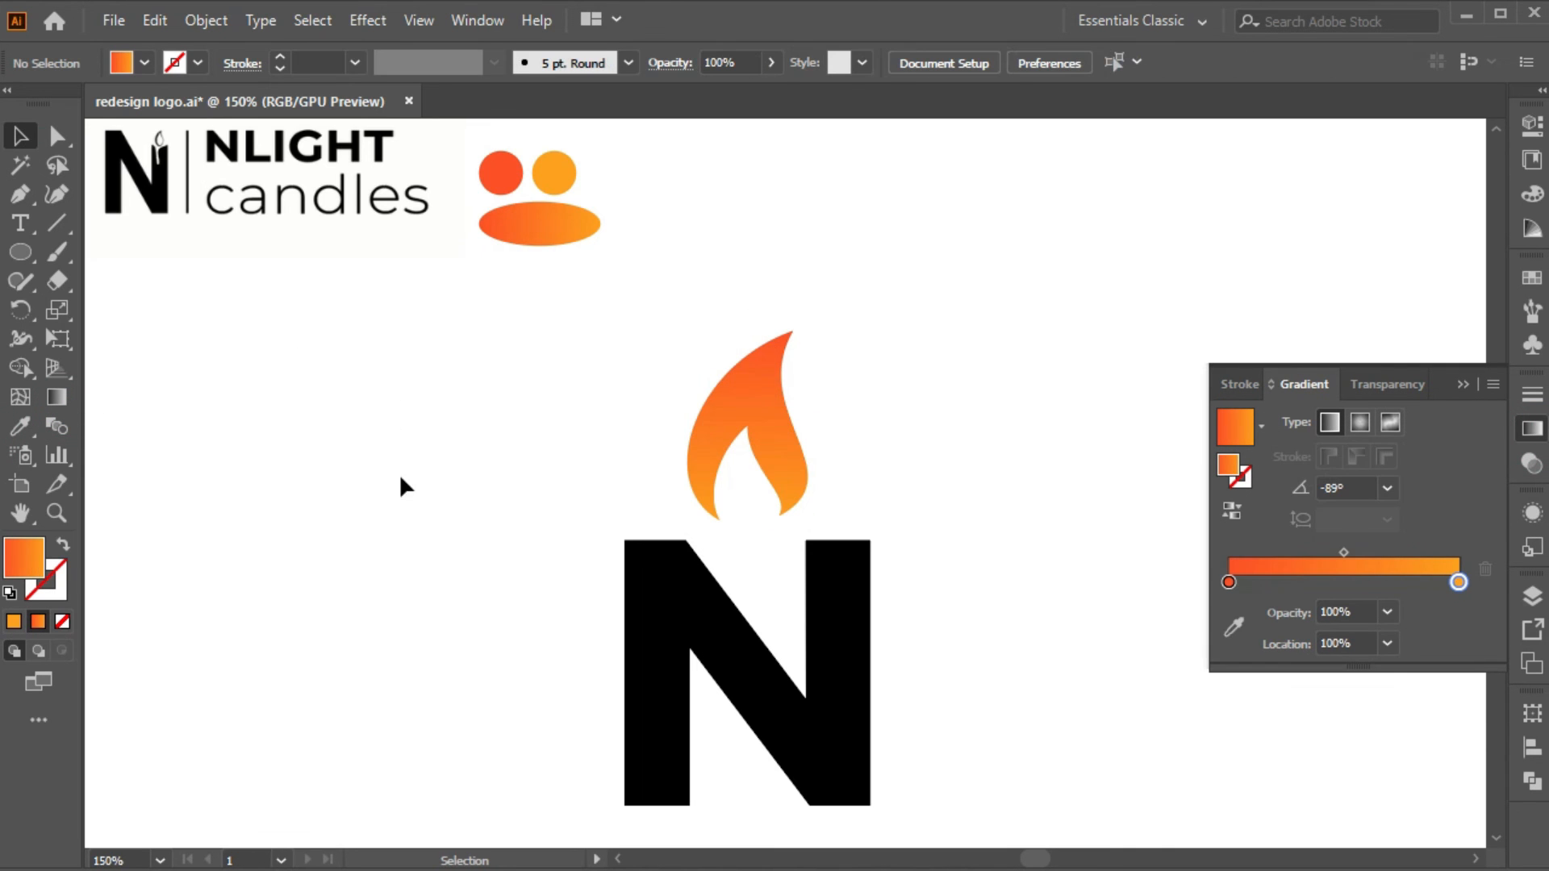
pyautogui.click(1464, 385)
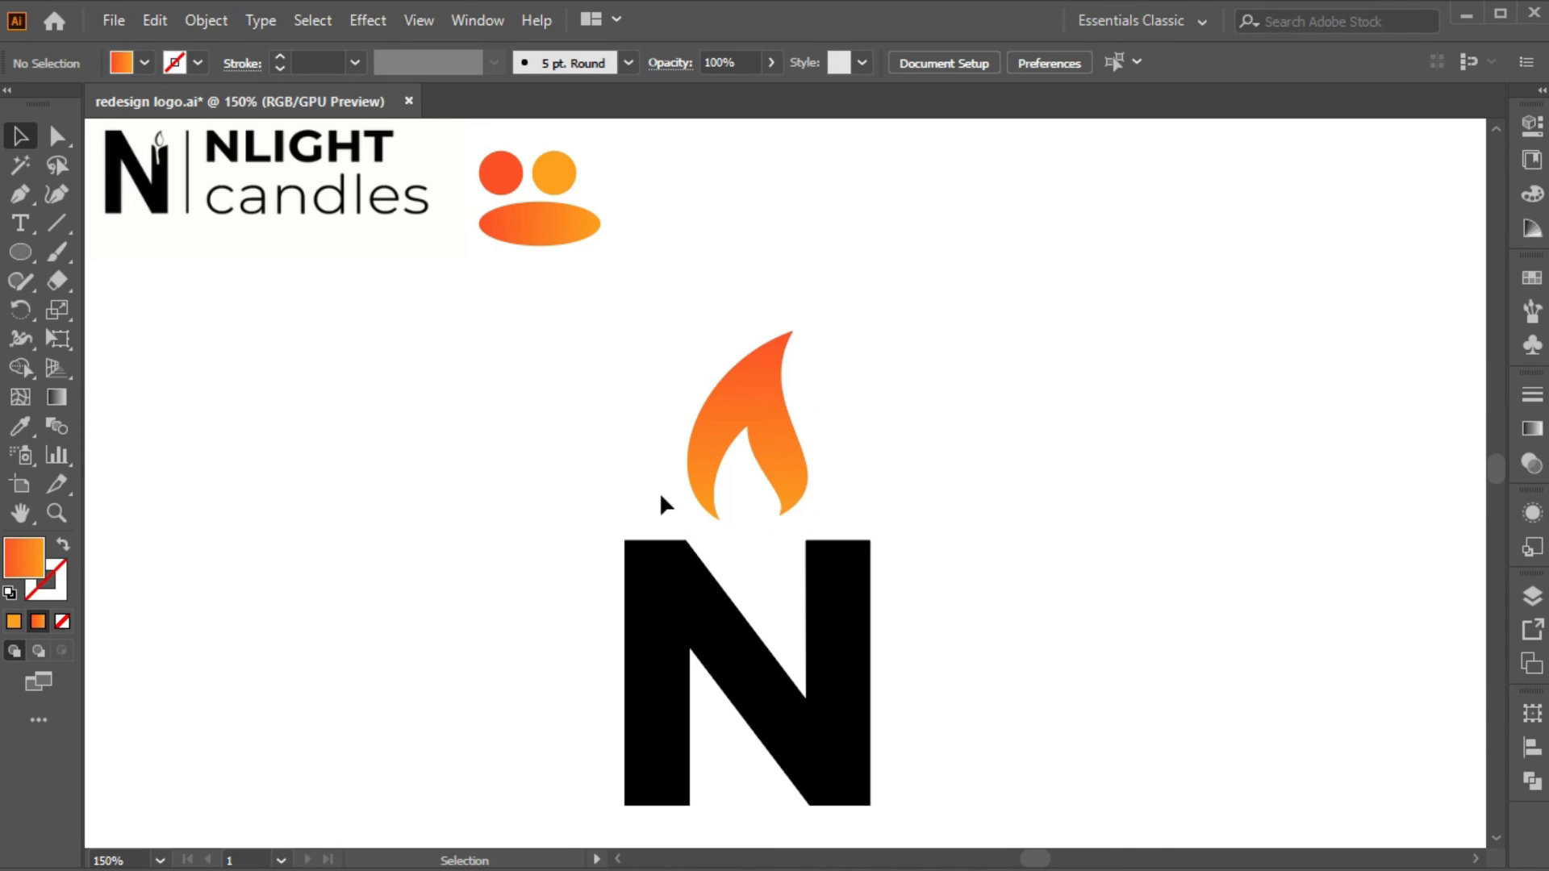
pyautogui.click(726, 452)
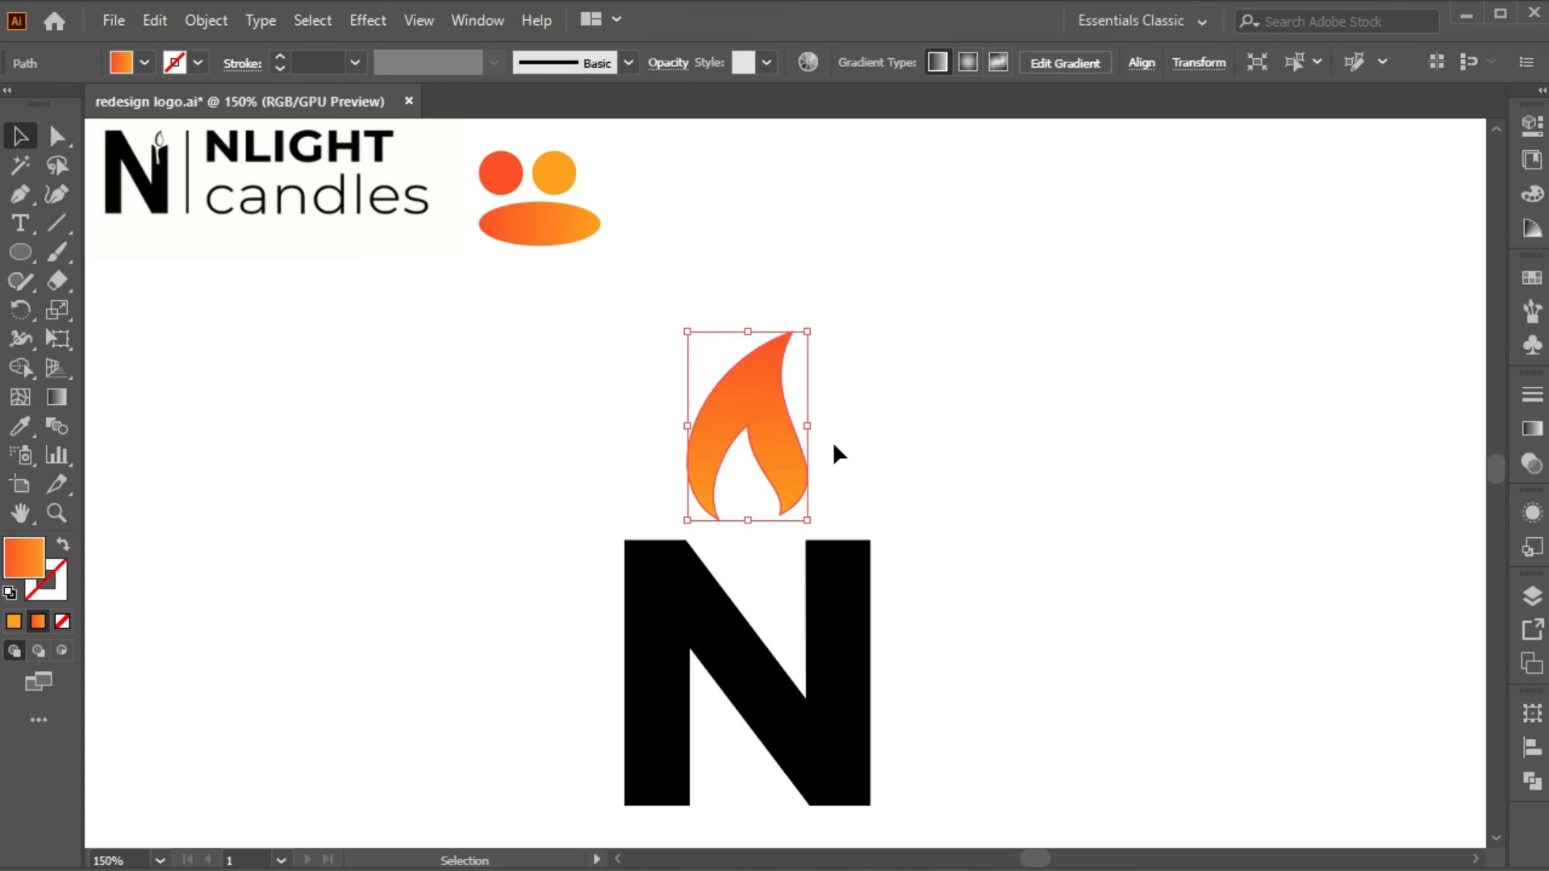
pyautogui.click(895, 472)
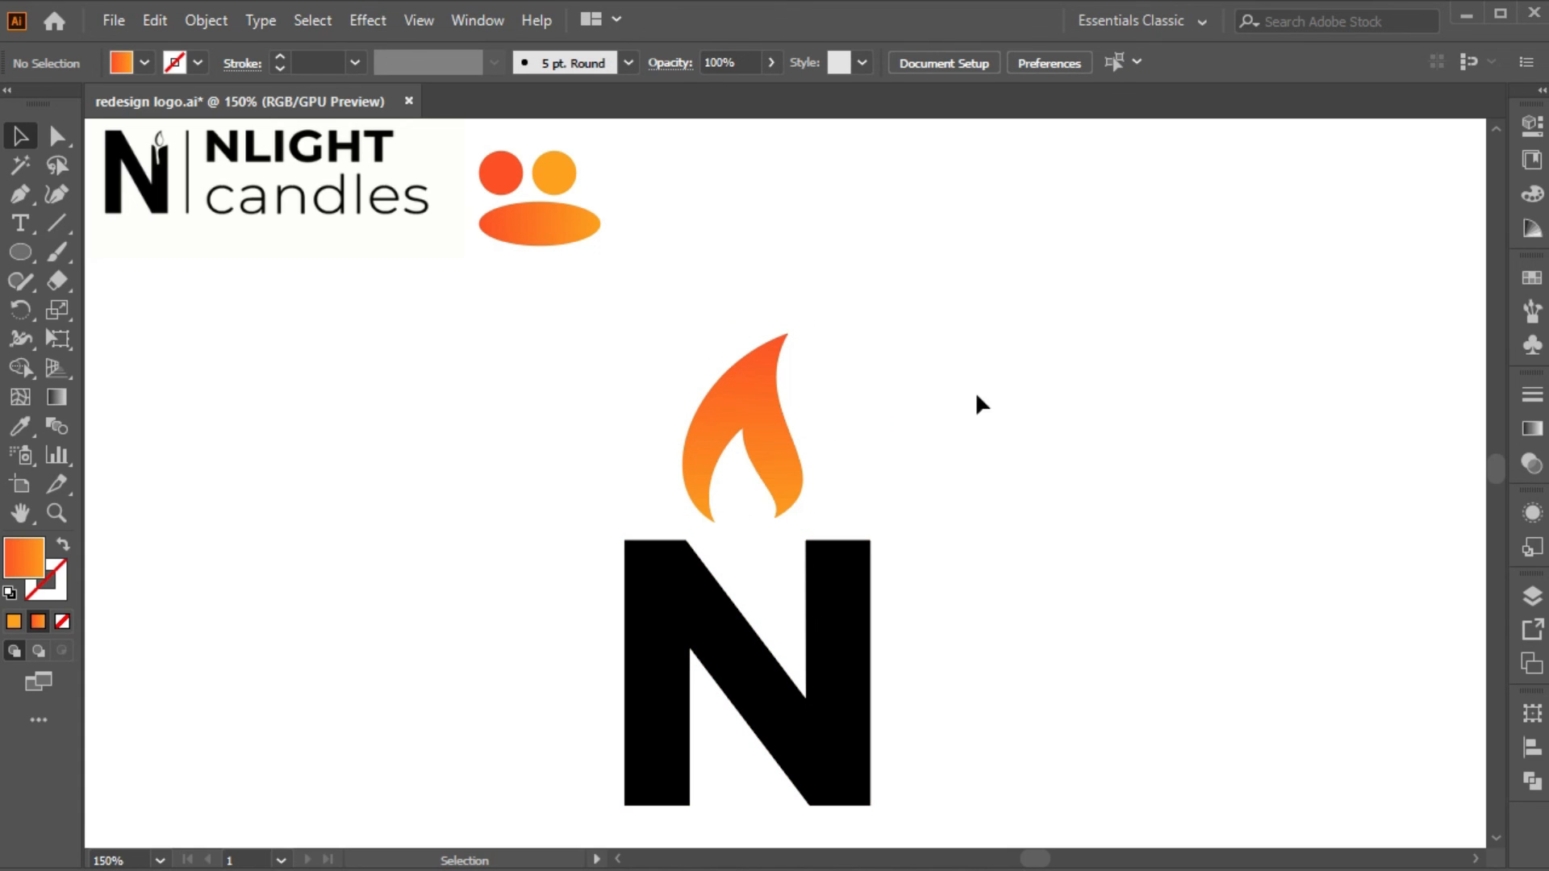
# Step: Change the fill of the large N below the flame from black to dark grey
pyautogui.click(675, 708)
pyautogui.doubleClick(31, 558)
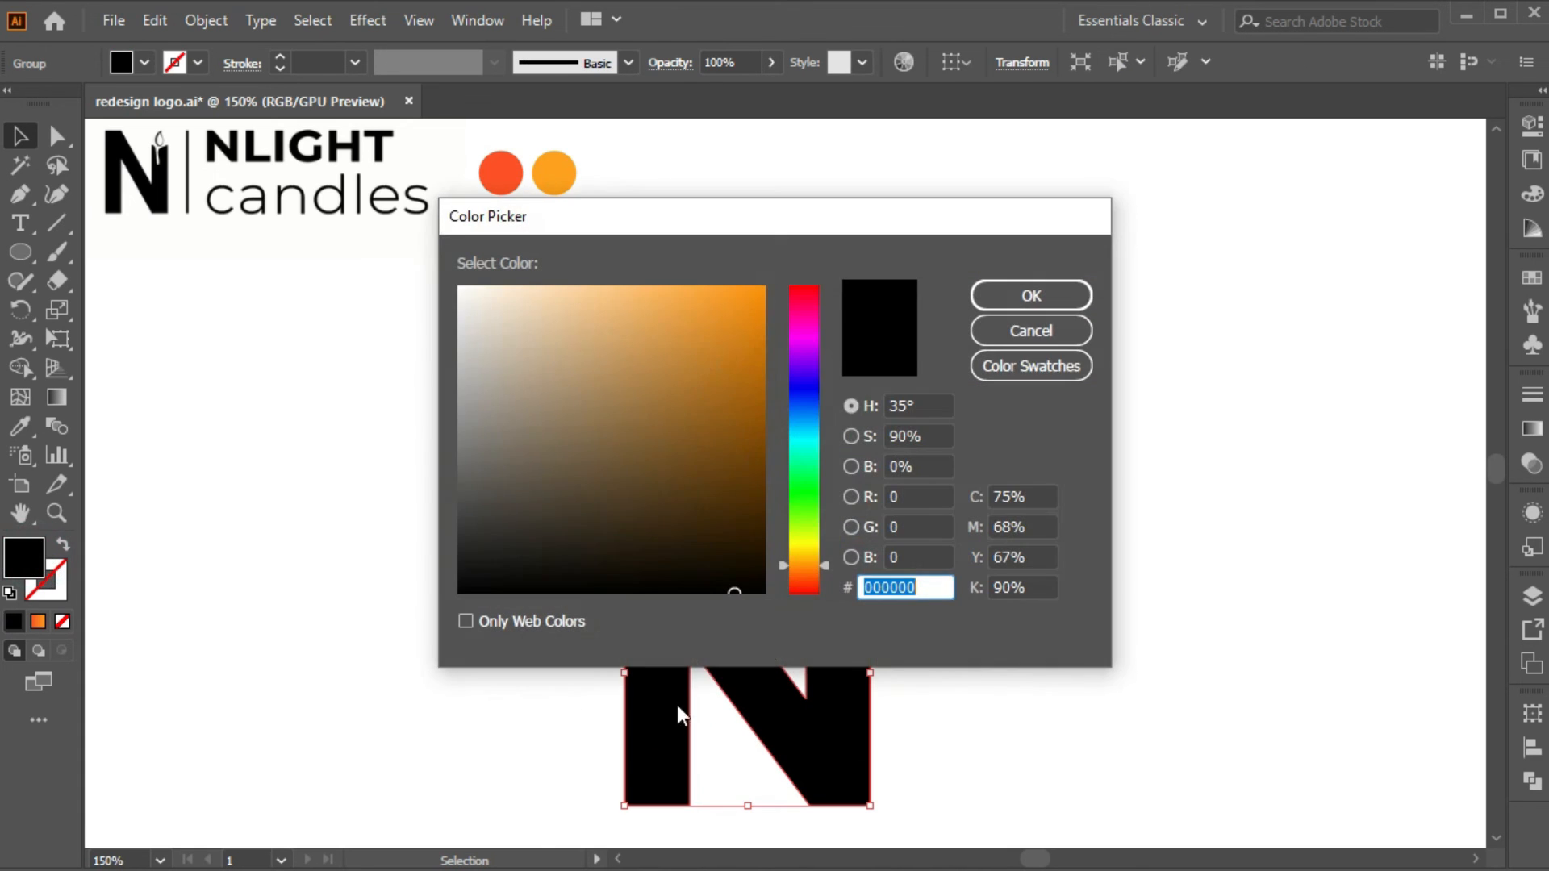
pyautogui.click(1047, 296)
# Step: Group the dark grey N and the gradient flame into a single icon
pyautogui.moveTo(1049, 322); pyautogui.dragTo(758, 584)
pyautogui.rightClick(758, 584)
pyautogui.click(850, 765)
pyautogui.click(944, 581)
# Step: Scale down the coloured icon and place a smaller duplicate of it to the right of the original
pyautogui.moveTo(846, 643); pyautogui.dragTo(545, 420)
pyautogui.click(380, 586)
pyautogui.moveTo(428, 496); pyautogui.dragTo(389, 494)
pyautogui.moveTo(361, 553); pyautogui.dragTo(238, 441)
pyautogui.moveTo(491, 407); pyautogui.dragTo(345, 495)
pyautogui.click(549, 495)
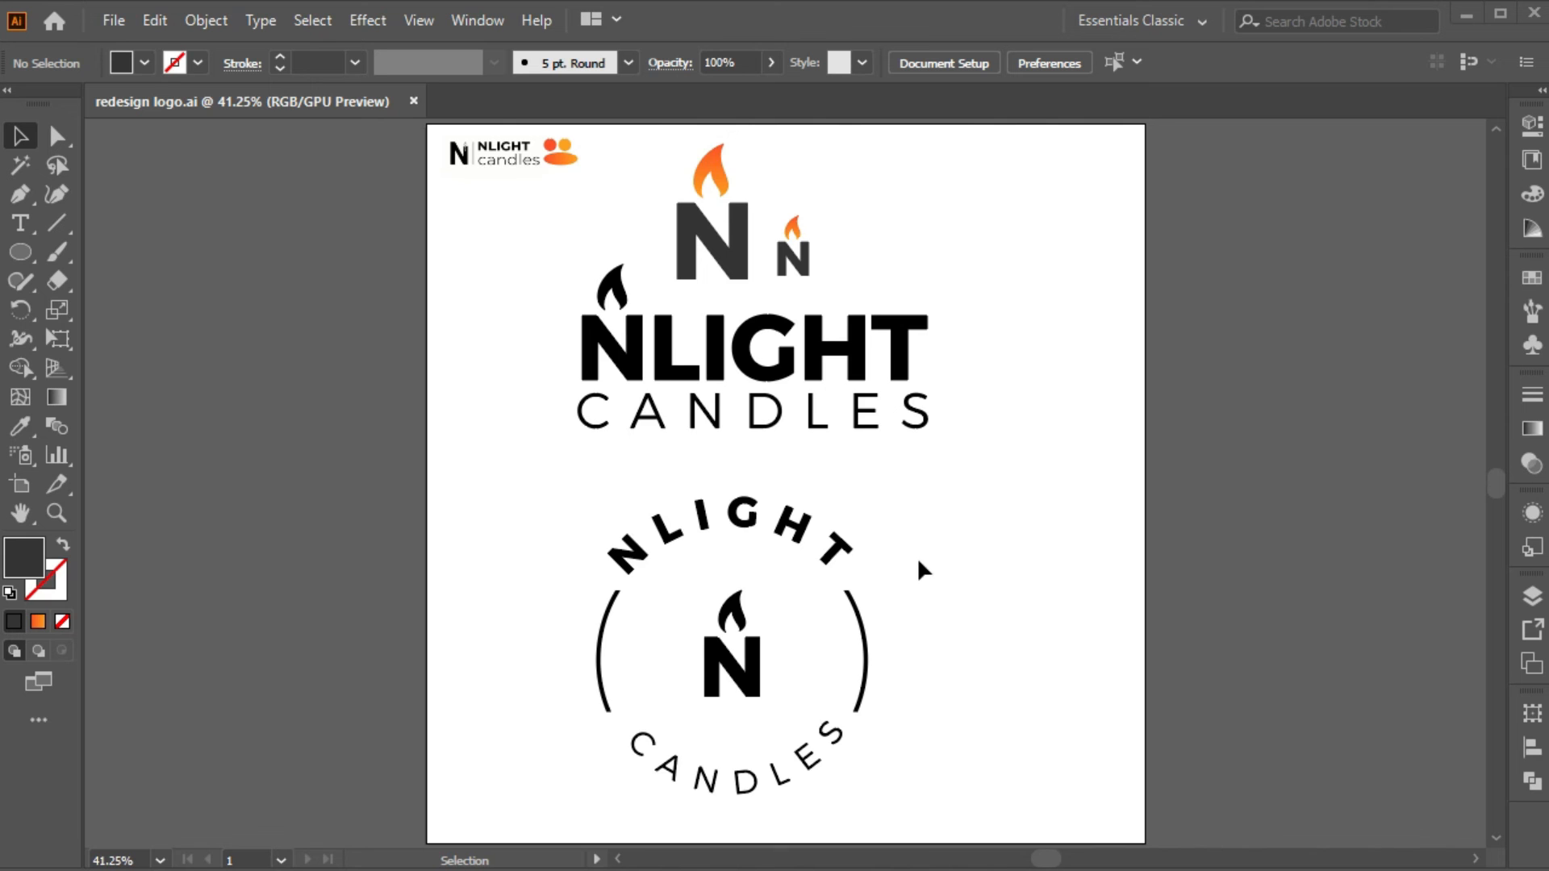
# Step: Review the two coloured icons together with the black wordmark and circular badge on the artboard
pyautogui.scroll(1, 923, 558)
pyautogui.click(949, 487)
pyautogui.scroll(-2, 957, 544)
pyautogui.scroll(3, 959, 547)
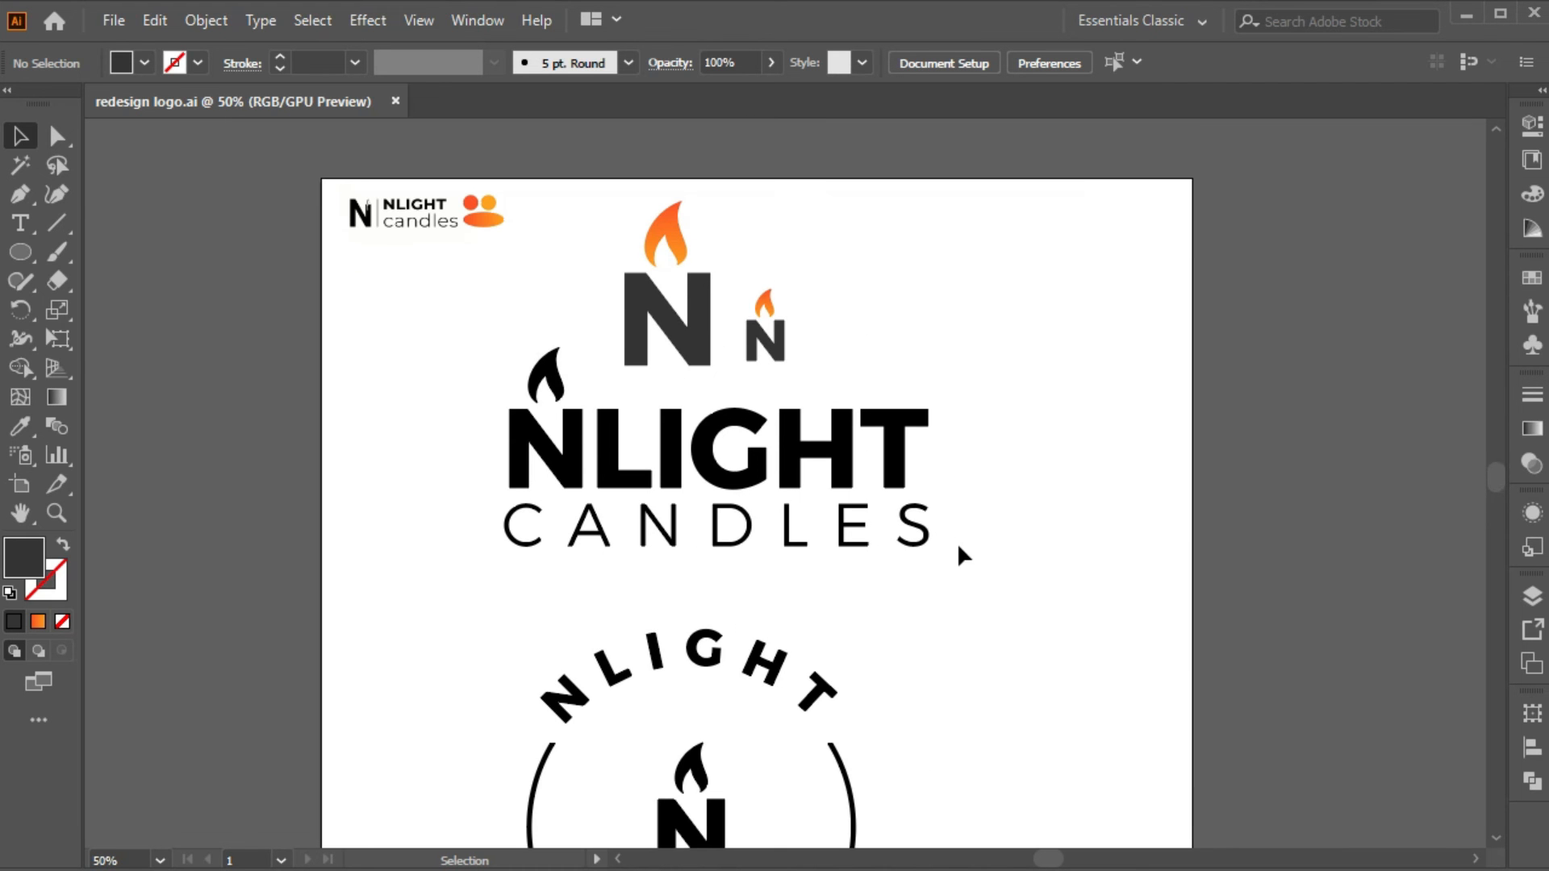
pyautogui.scroll(-1, 959, 547)
pyautogui.scroll(-2, 959, 547)
pyautogui.scroll(1, 957, 542)
pyautogui.moveTo(971, 535); pyautogui.dragTo(847, 484)
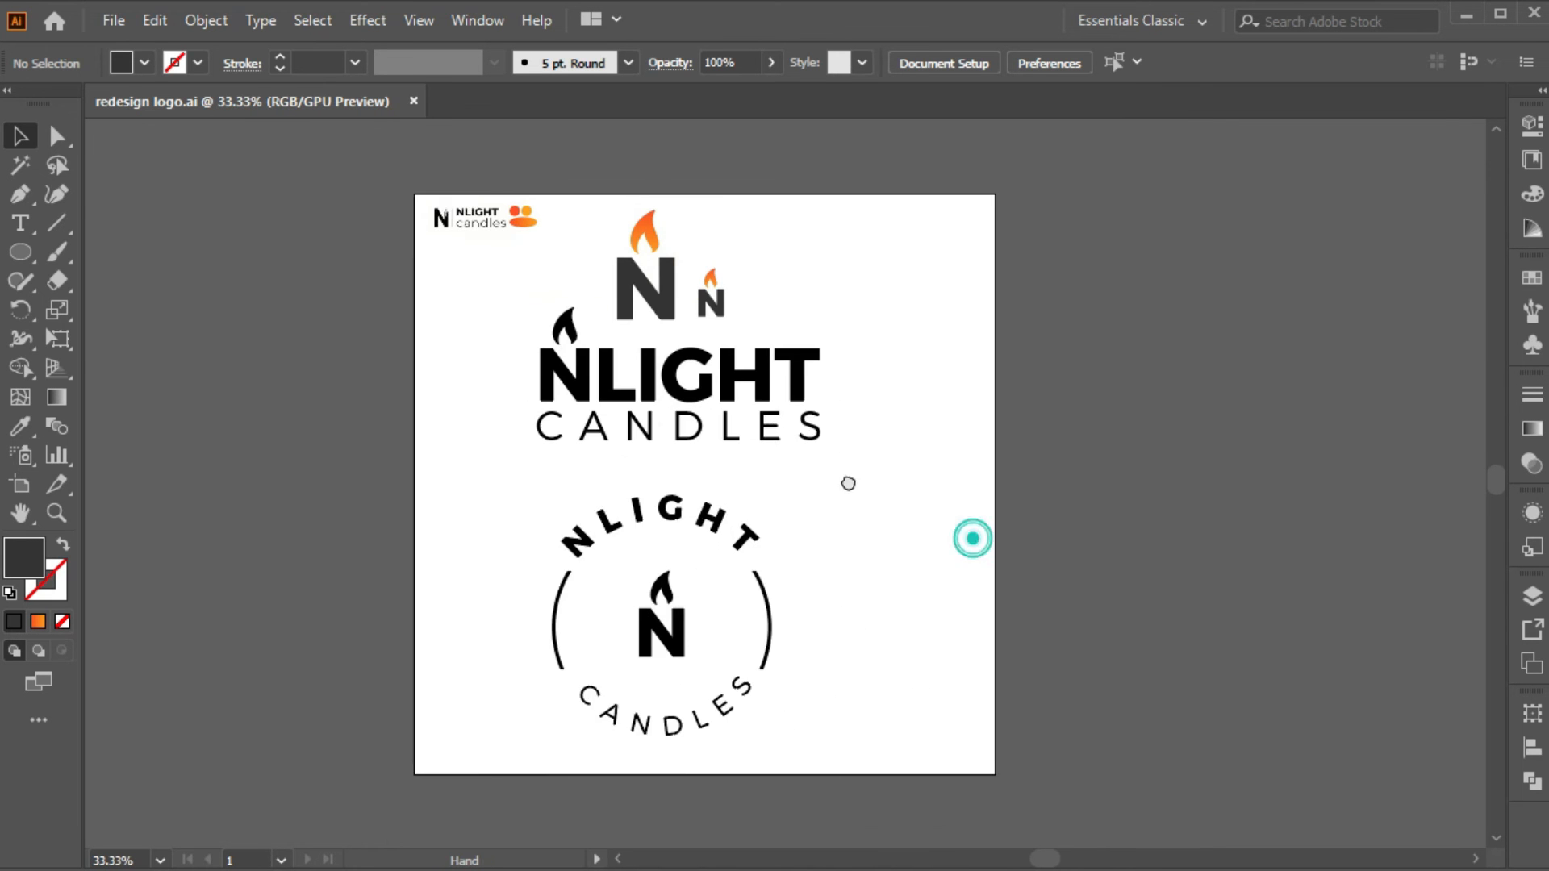